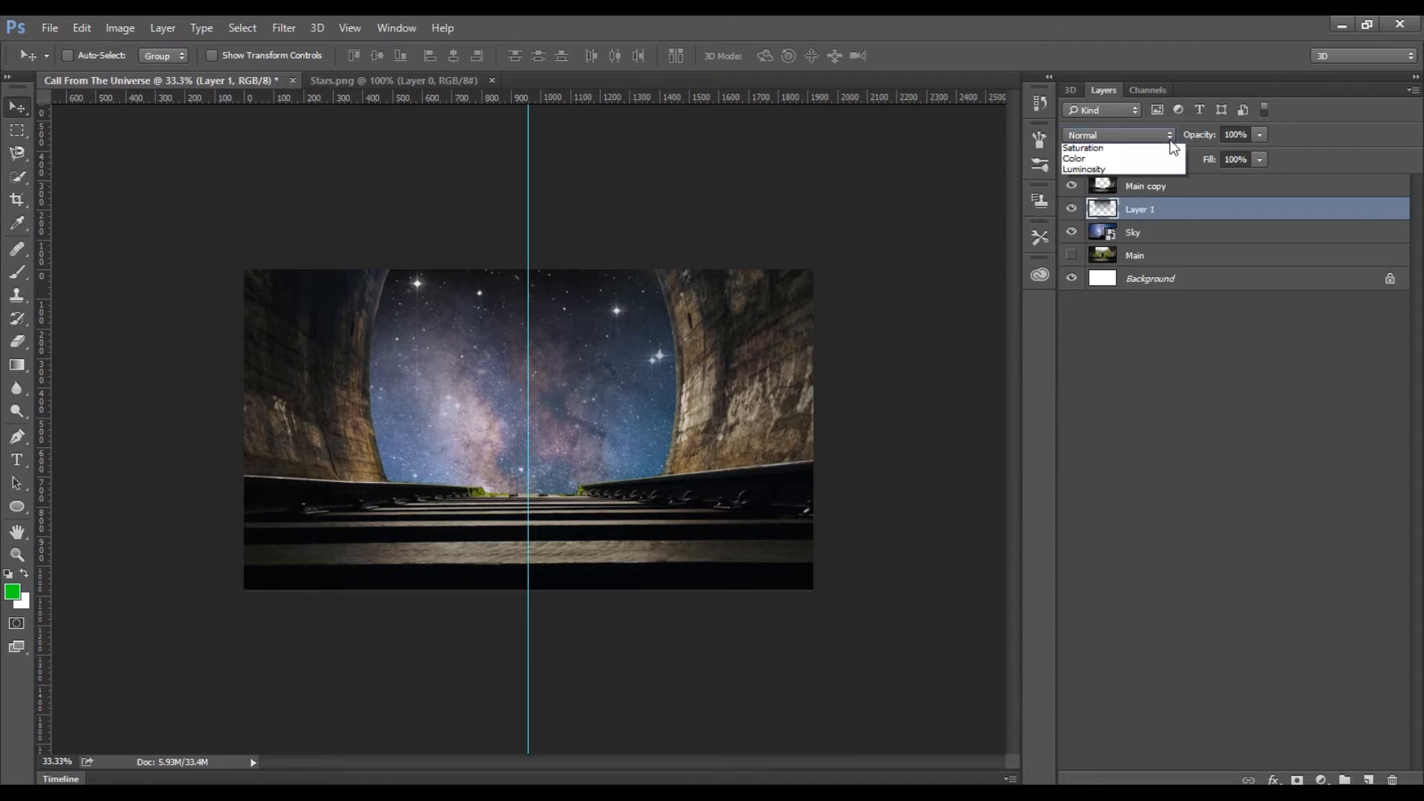
# Step: Set the blend mode of Layer 1, the star texture above the sky, to Screen
pyautogui.click(1077, 257)
pyautogui.click(1120, 135)
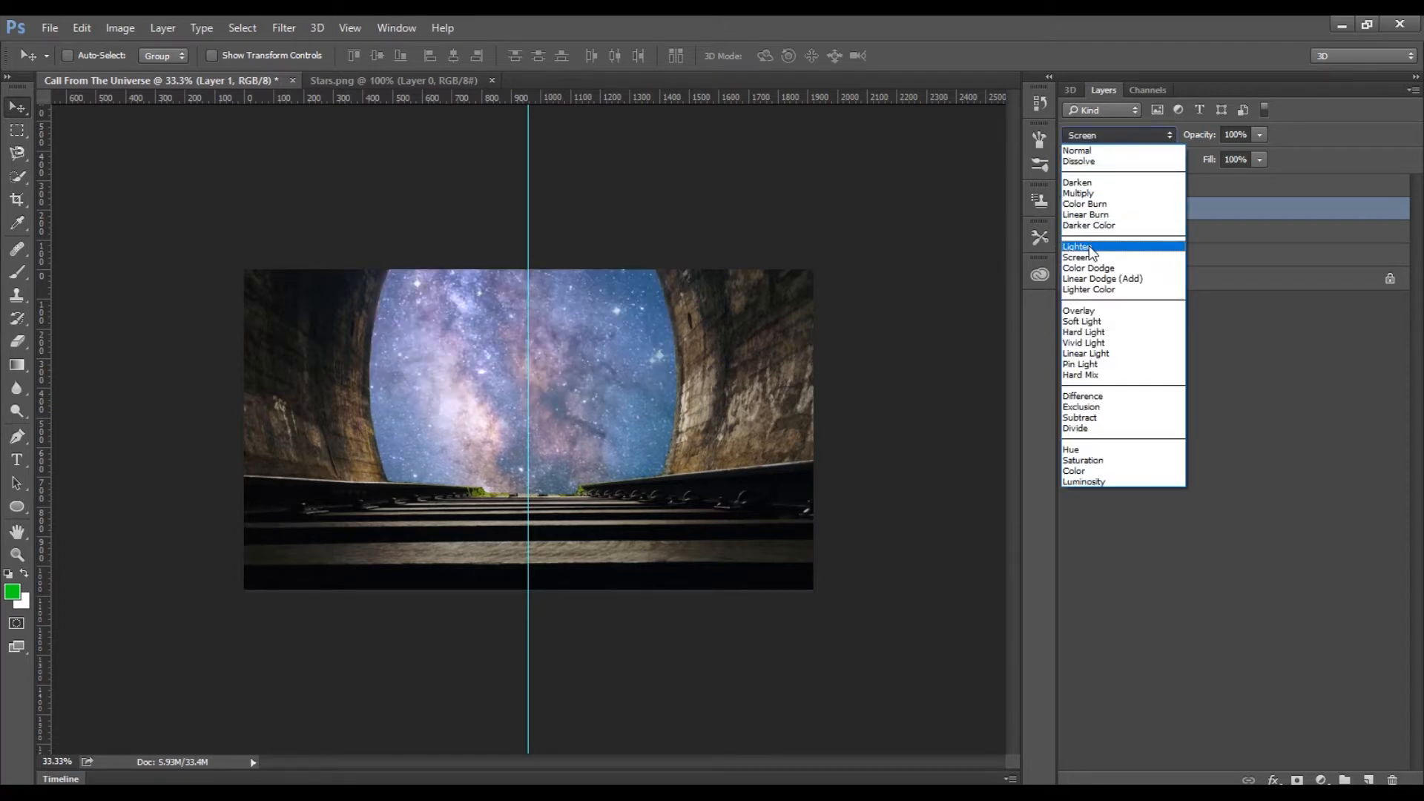
pyautogui.click(1077, 246)
pyautogui.click(1128, 133)
pyautogui.click(1077, 257)
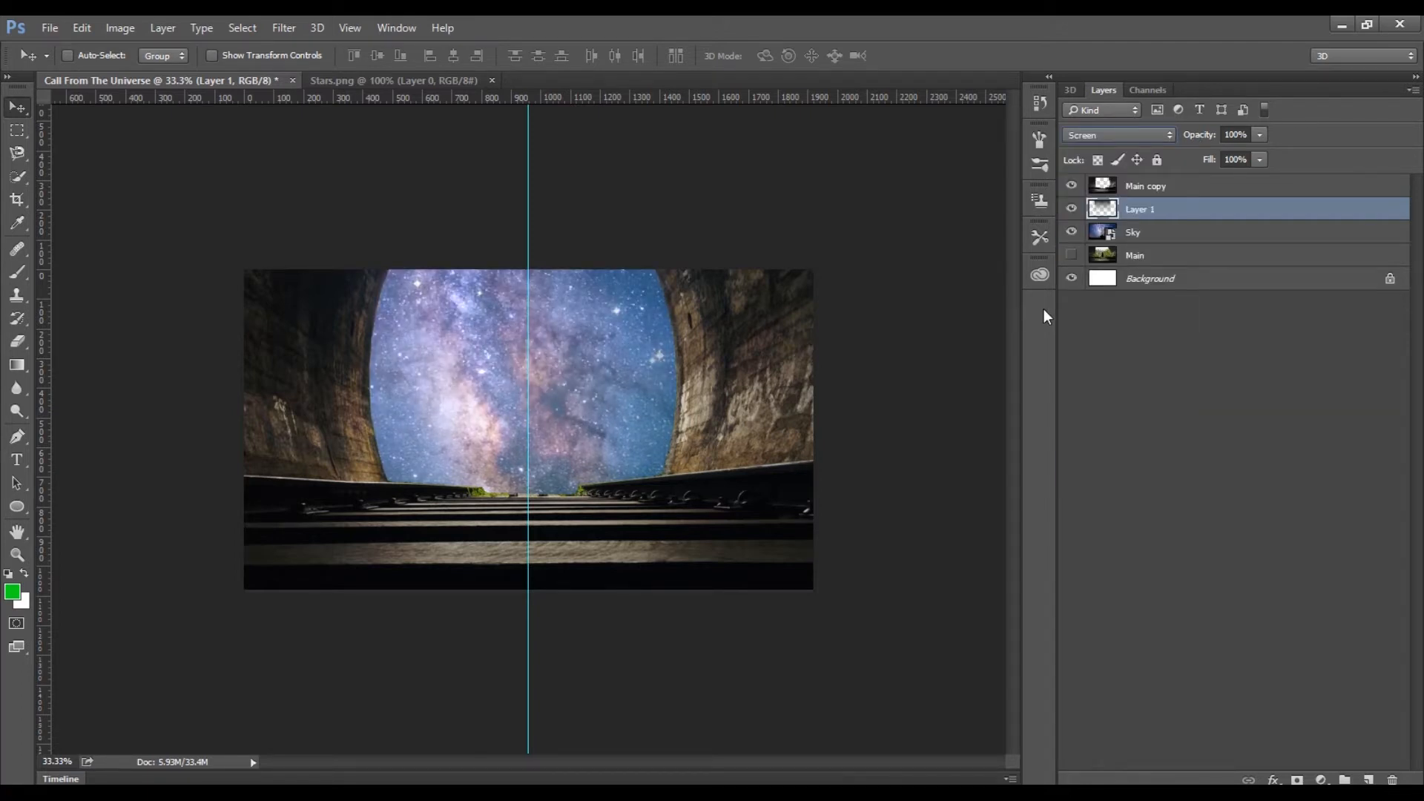
# Step: Place Moon.png above Layer 1, scaled to about 27.5% and centred on the vertical guide inside the tunnel opening
pyautogui.click(251, 788)
pyautogui.moveTo(286, 152); pyautogui.dragTo(500, 359)
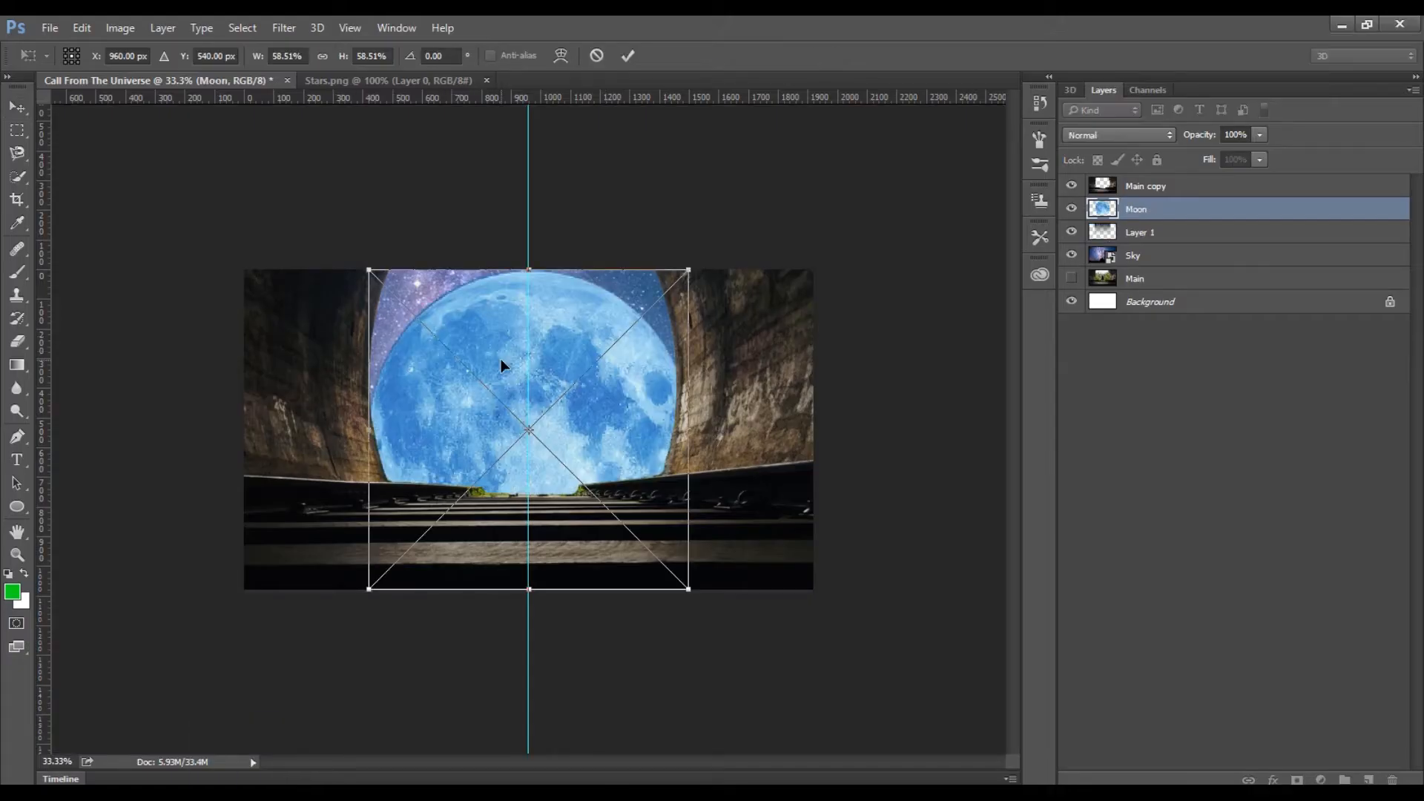
pyautogui.click(324, 57)
pyautogui.moveTo(342, 57); pyautogui.dragTo(317, 54)
pyautogui.moveTo(557, 363); pyautogui.dragTo(558, 313)
pyautogui.moveTo(346, 59); pyautogui.dragTo(344, 59)
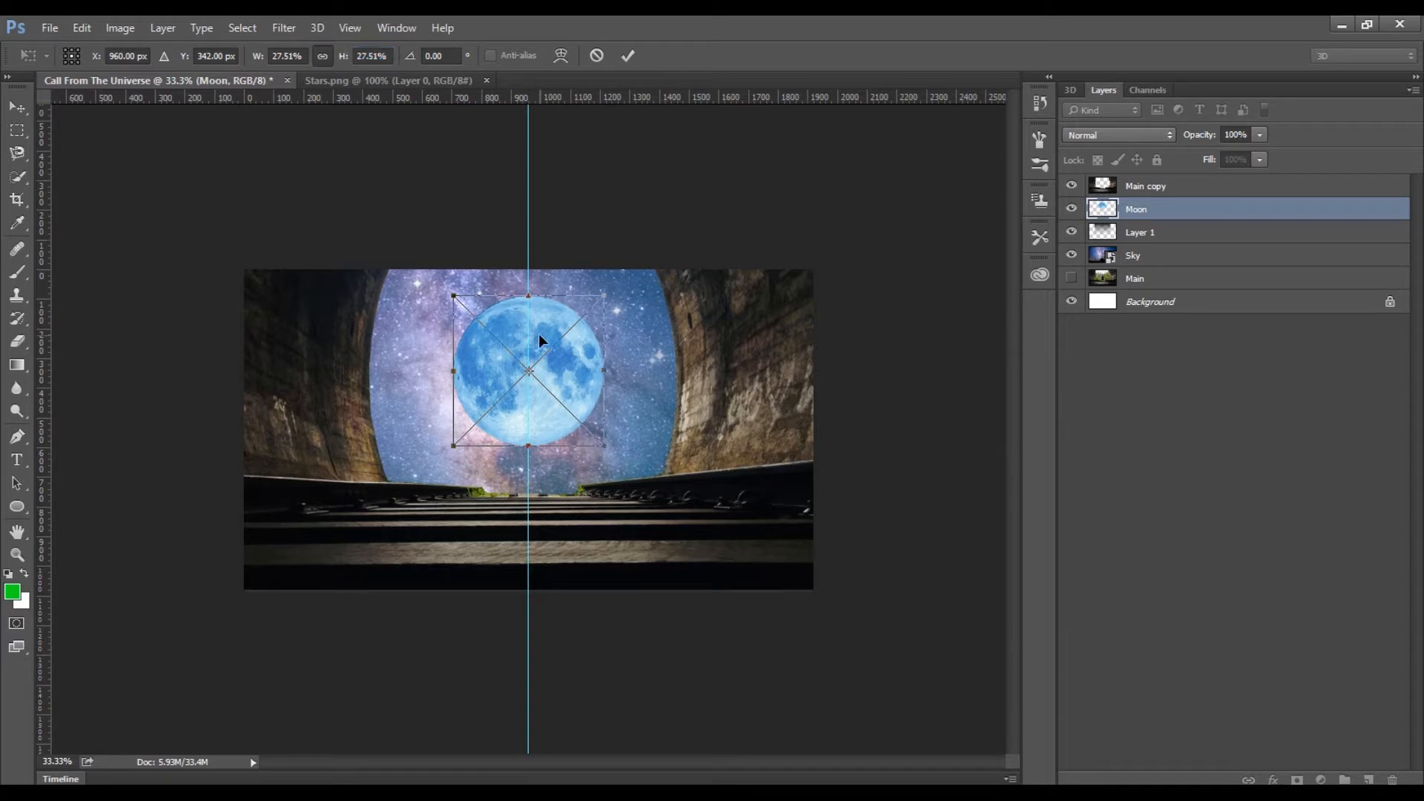
pyautogui.moveTo(539, 334); pyautogui.dragTo(538, 326)
pyautogui.click(628, 55)
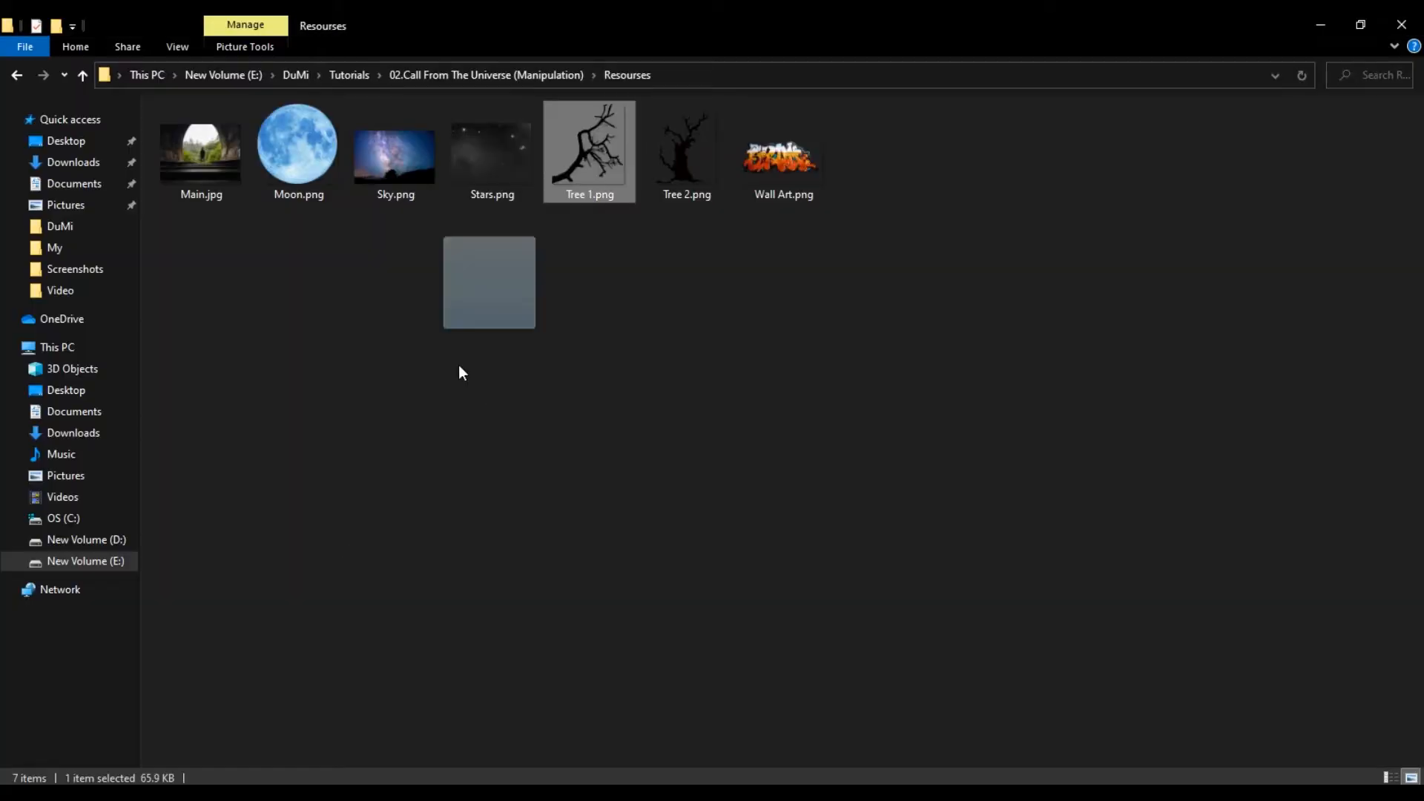
# Step: Place Tree 1.png above the moon, rotate it -90° and position it by the left tunnel wall
pyautogui.moveTo(461, 372); pyautogui.dragTo(515, 327)
pyautogui.click(438, 56)
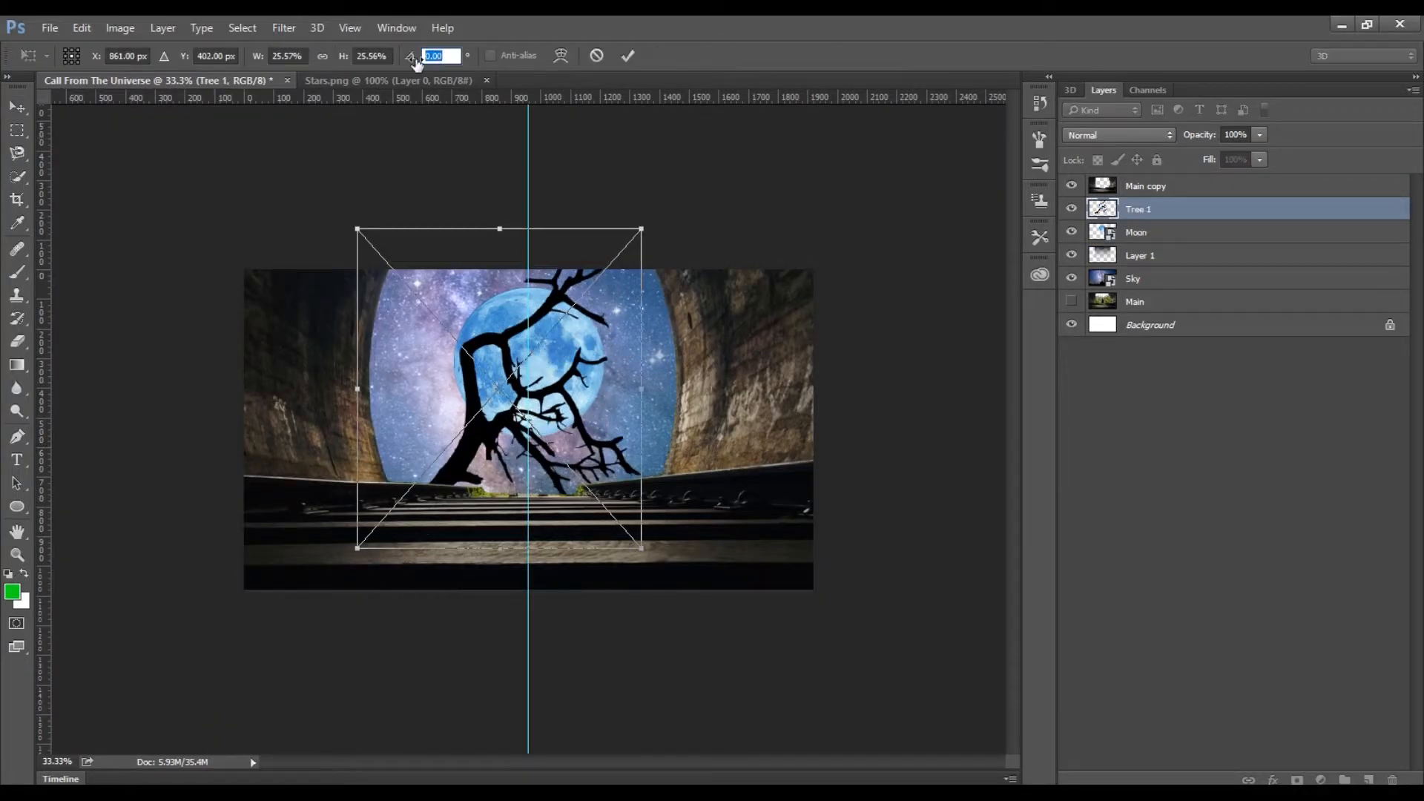
pyautogui.write('-90')
pyautogui.moveTo(346, 58); pyautogui.dragTo(338, 58)
pyautogui.moveTo(503, 365); pyautogui.dragTo(386, 382)
pyautogui.moveTo(343, 56); pyautogui.dragTo(351, 59)
pyautogui.moveTo(461, 418); pyautogui.dragTo(444, 446)
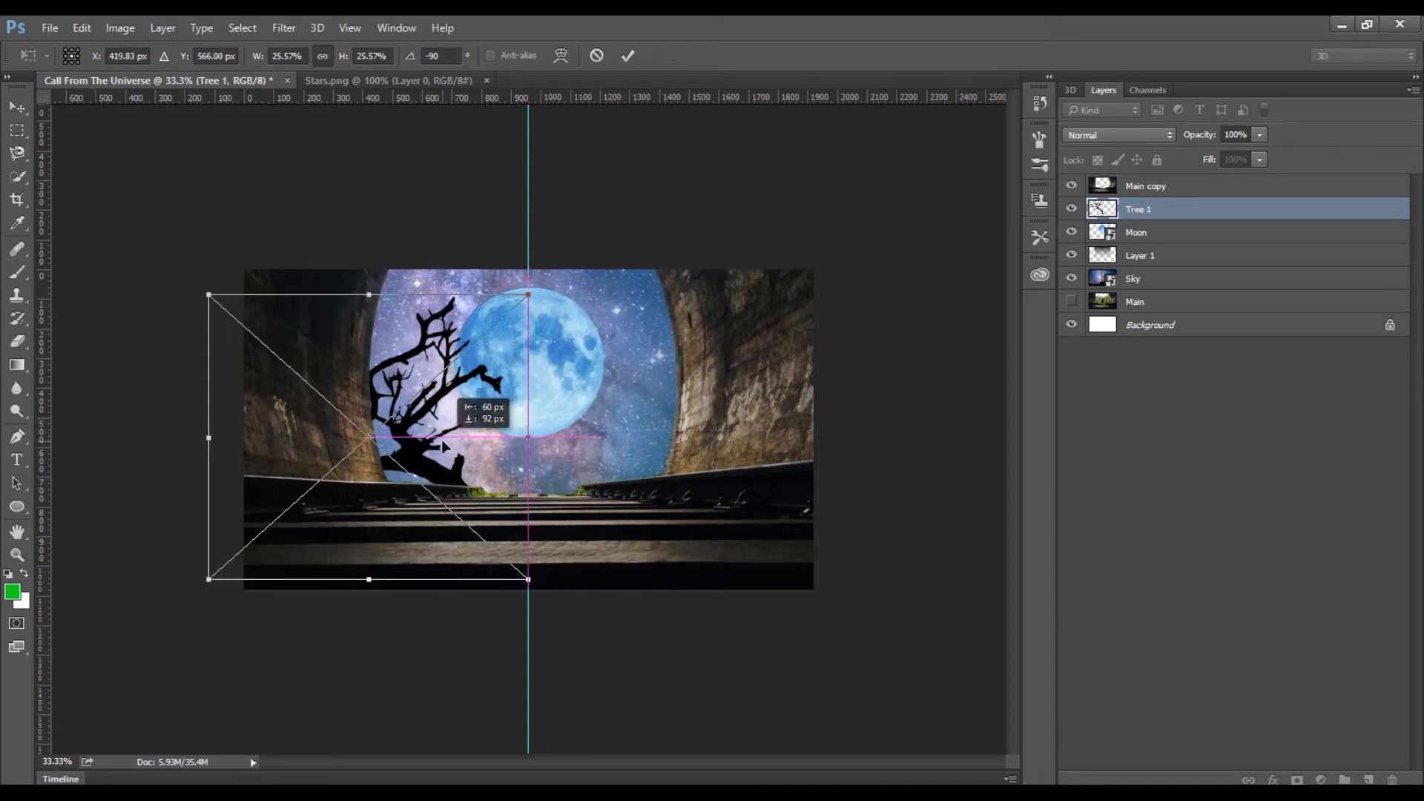
# Step: Flip the tree horizontally, resize it and fit its trunk against the left tunnel wall, committing the placement
pyautogui.click(81, 28)
pyautogui.moveTo(223, 392)
pyautogui.click(382, 586)
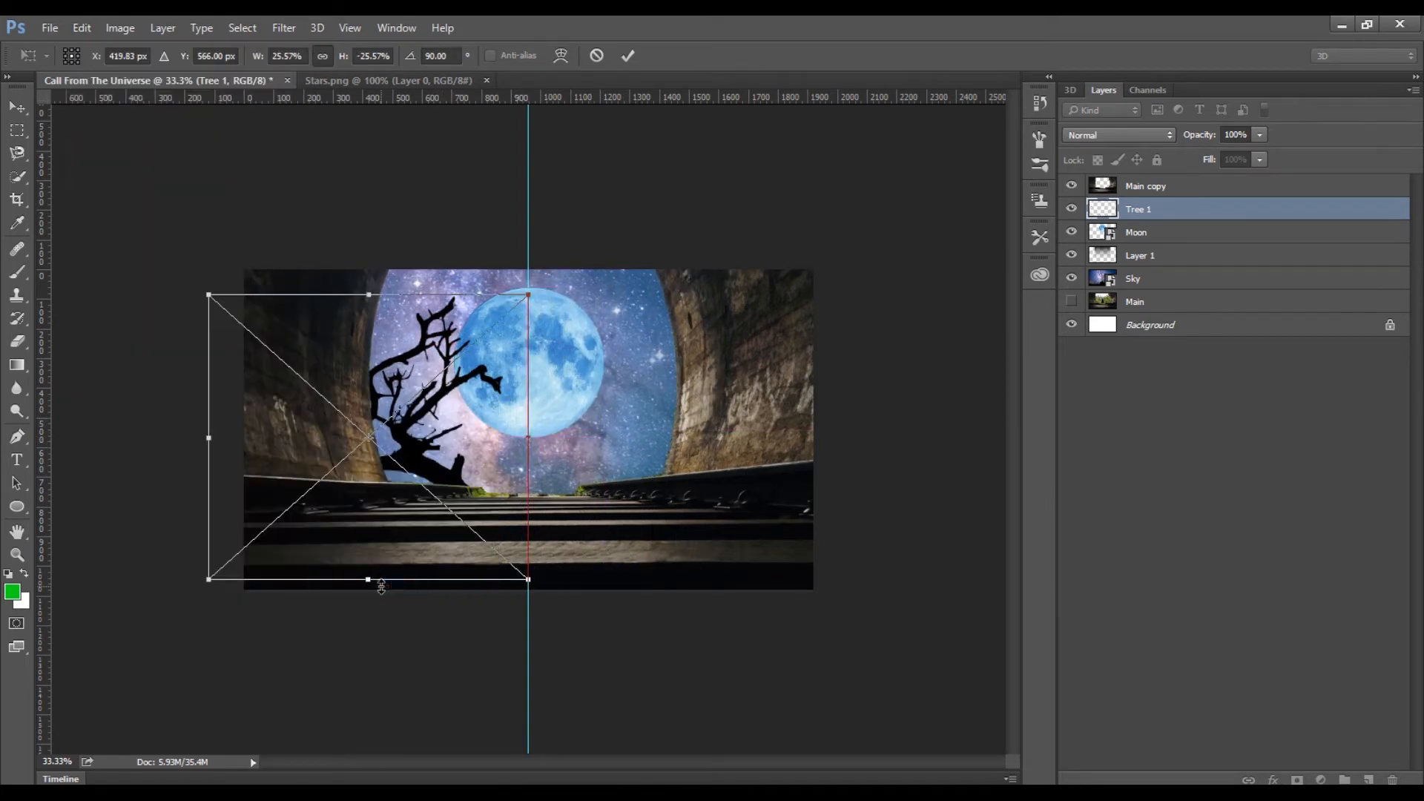
pyautogui.moveTo(469, 385); pyautogui.dragTo(491, 378)
pyautogui.moveTo(342, 59); pyautogui.dragTo(353, 59)
pyautogui.moveTo(439, 429)
pyautogui.mouseDown()
pyautogui.moveTo(473, 421)
pyautogui.moveTo(456, 432)
pyautogui.mouseUp()
pyautogui.click(627, 58)
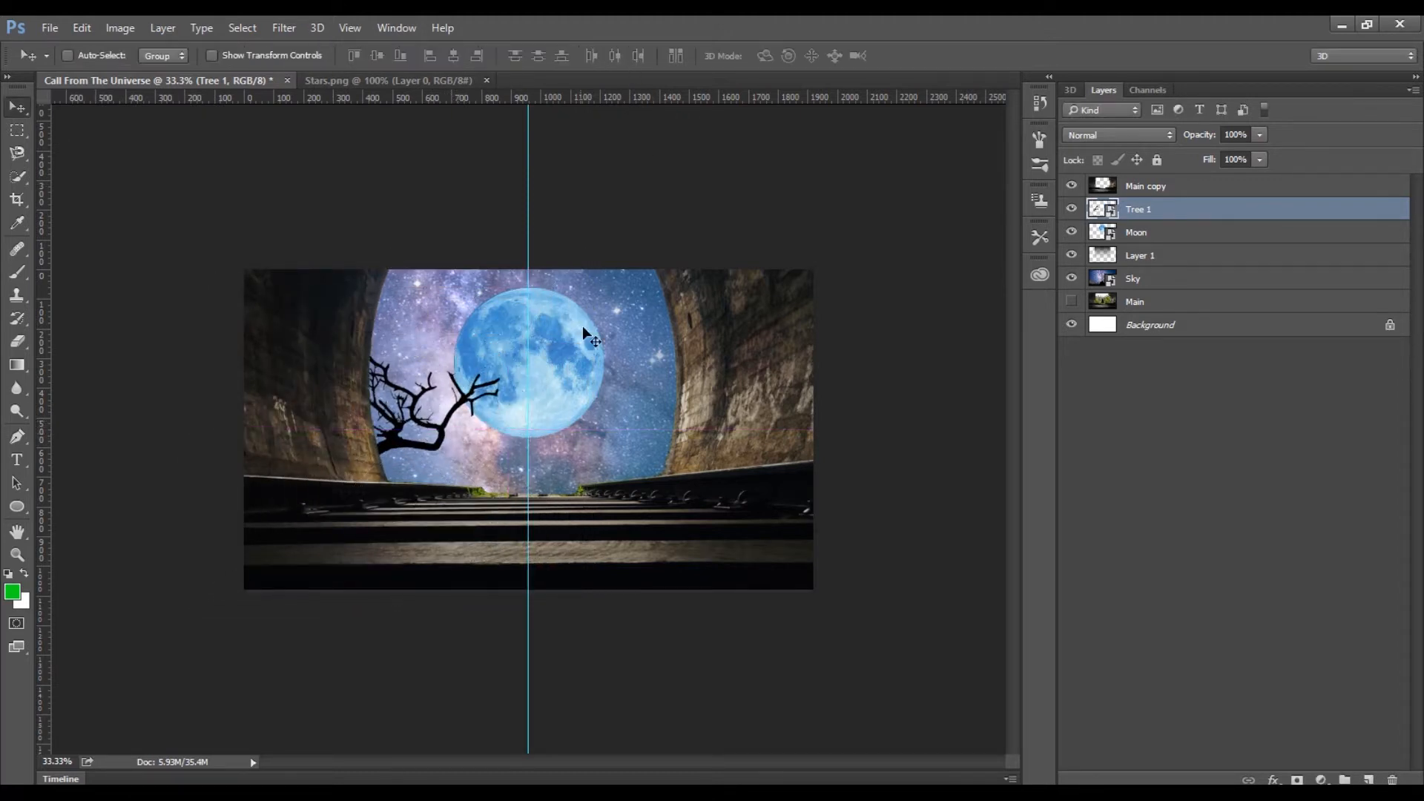
# Step: Place Tree 2.png at about 13% scale near the right tunnel wall, standing at track level beside the moon
pyautogui.moveTo(149, 792)
pyautogui.click(195, 734)
pyautogui.moveTo(655, 190); pyautogui.dragTo(613, 446)
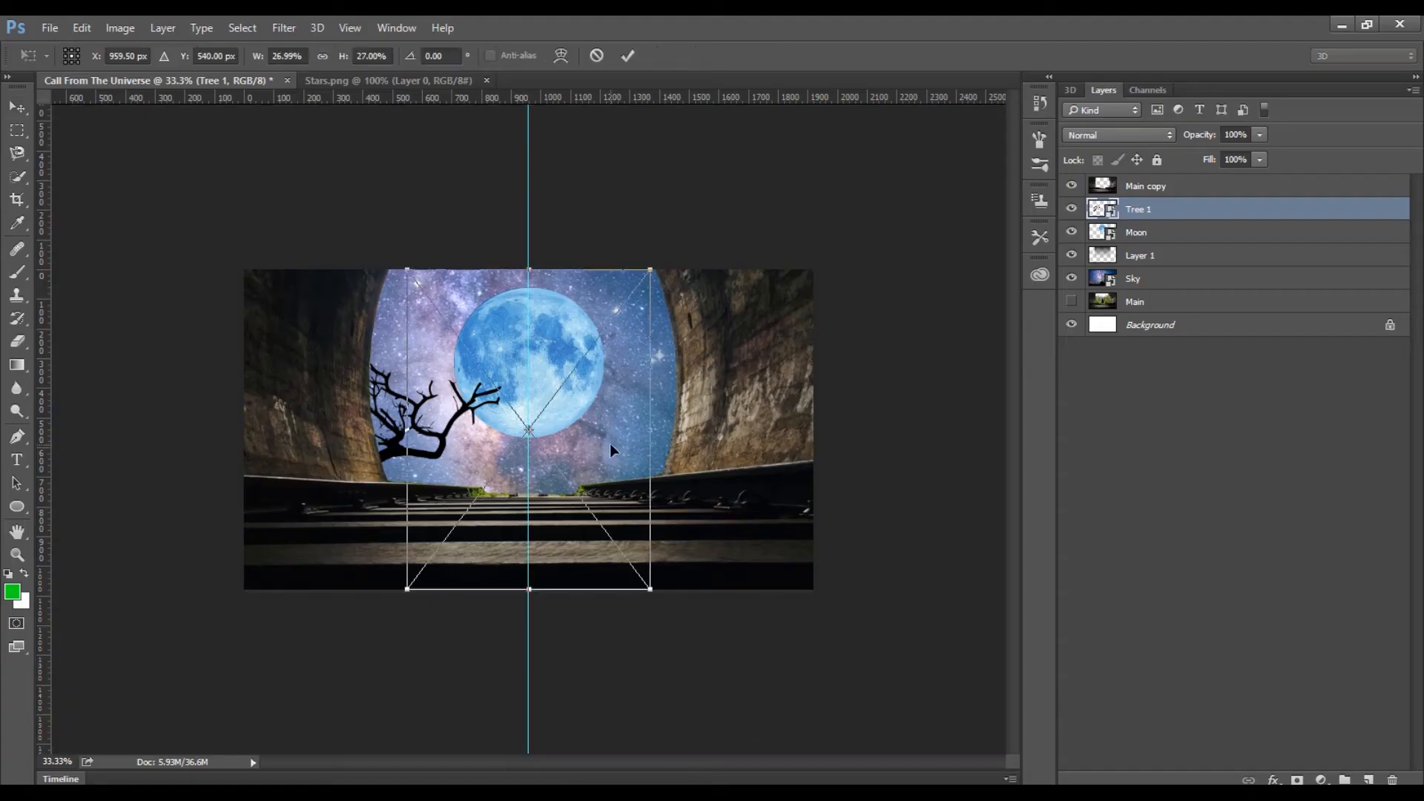
pyautogui.moveTo(344, 59); pyautogui.dragTo(334, 60)
pyautogui.moveTo(567, 415); pyautogui.dragTo(657, 399)
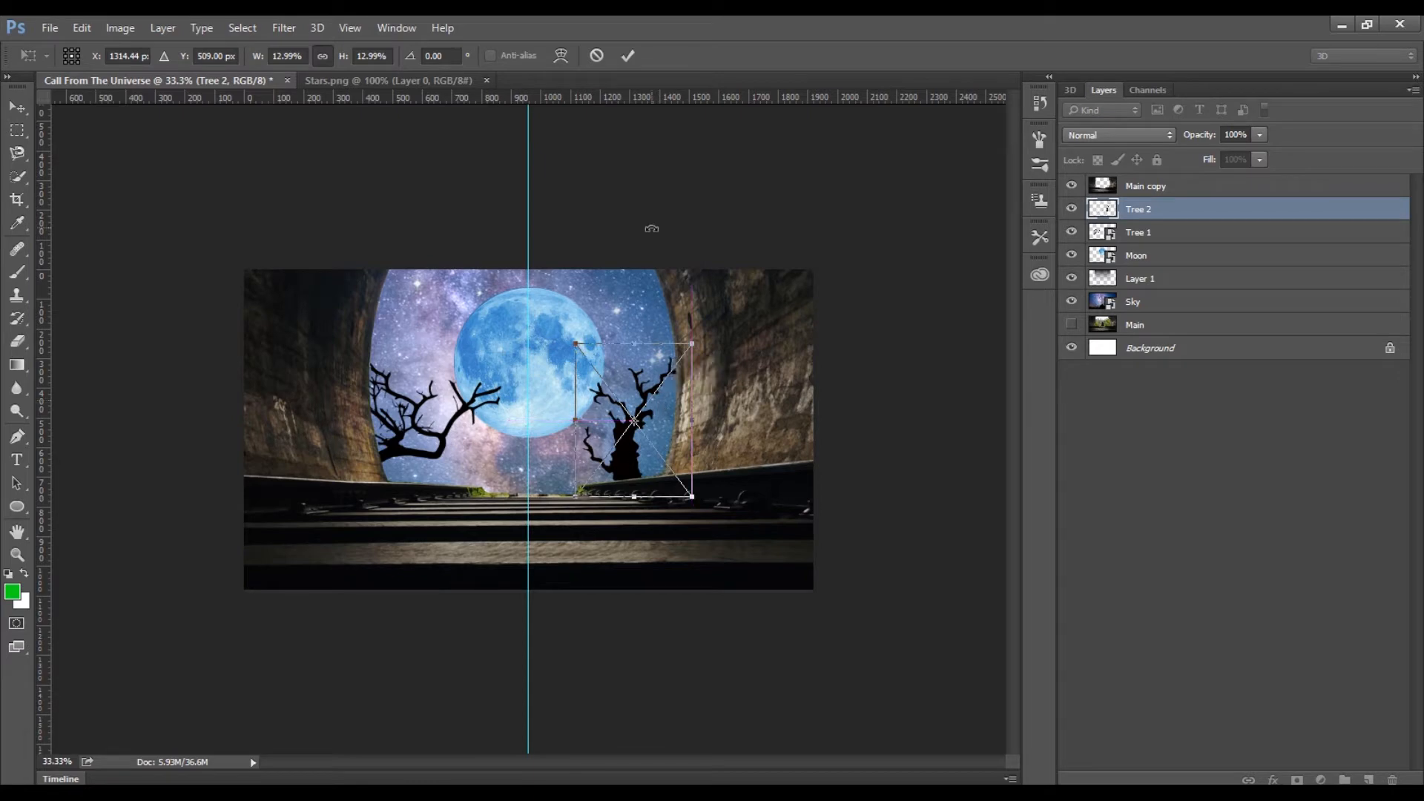
pyautogui.click(629, 55)
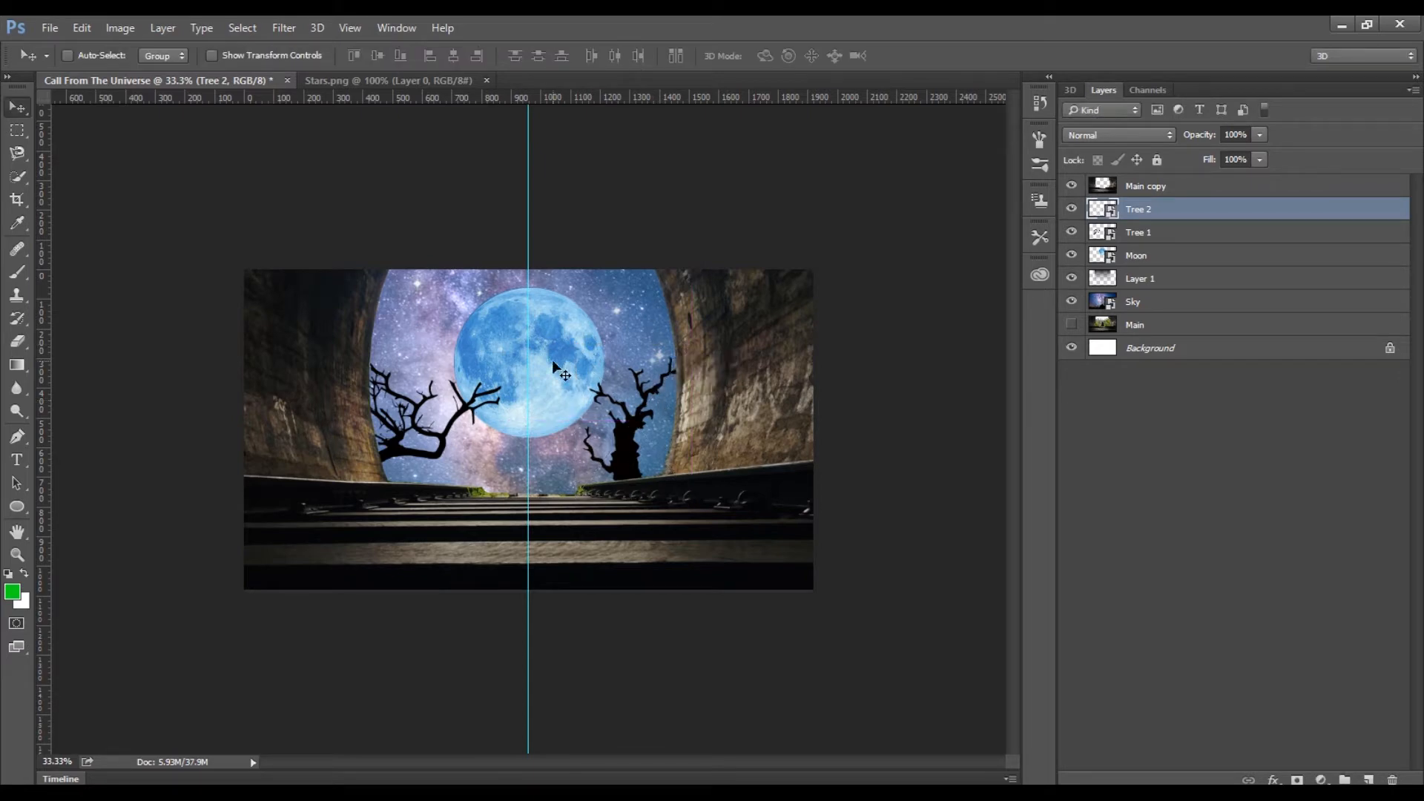
# Step: Place Mountain.jpg at about 7.5% scale so its rocky horizon sits just above the rails in the tunnel opening
pyautogui.moveTo(152, 792)
pyautogui.click(187, 742)
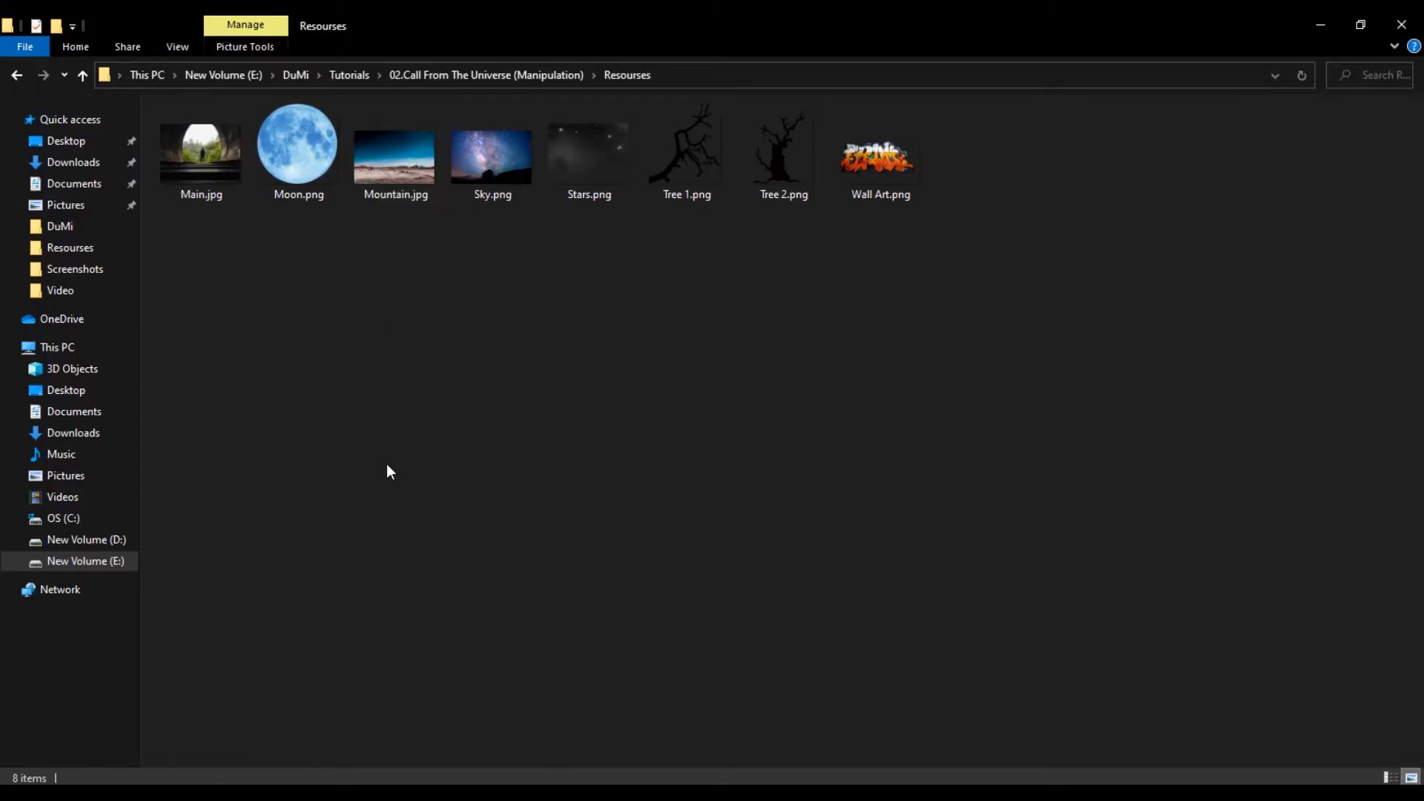
pyautogui.hotkey('alt', 'Tab')
pyautogui.hotkey('alt', 'Tab')
pyautogui.moveTo(382, 192); pyautogui.dragTo(553, 487)
pyautogui.moveTo(559, 436)
pyautogui.mouseDown()
pyautogui.moveTo(564, 393)
pyautogui.moveTo(560, 408)
pyautogui.mouseUp()
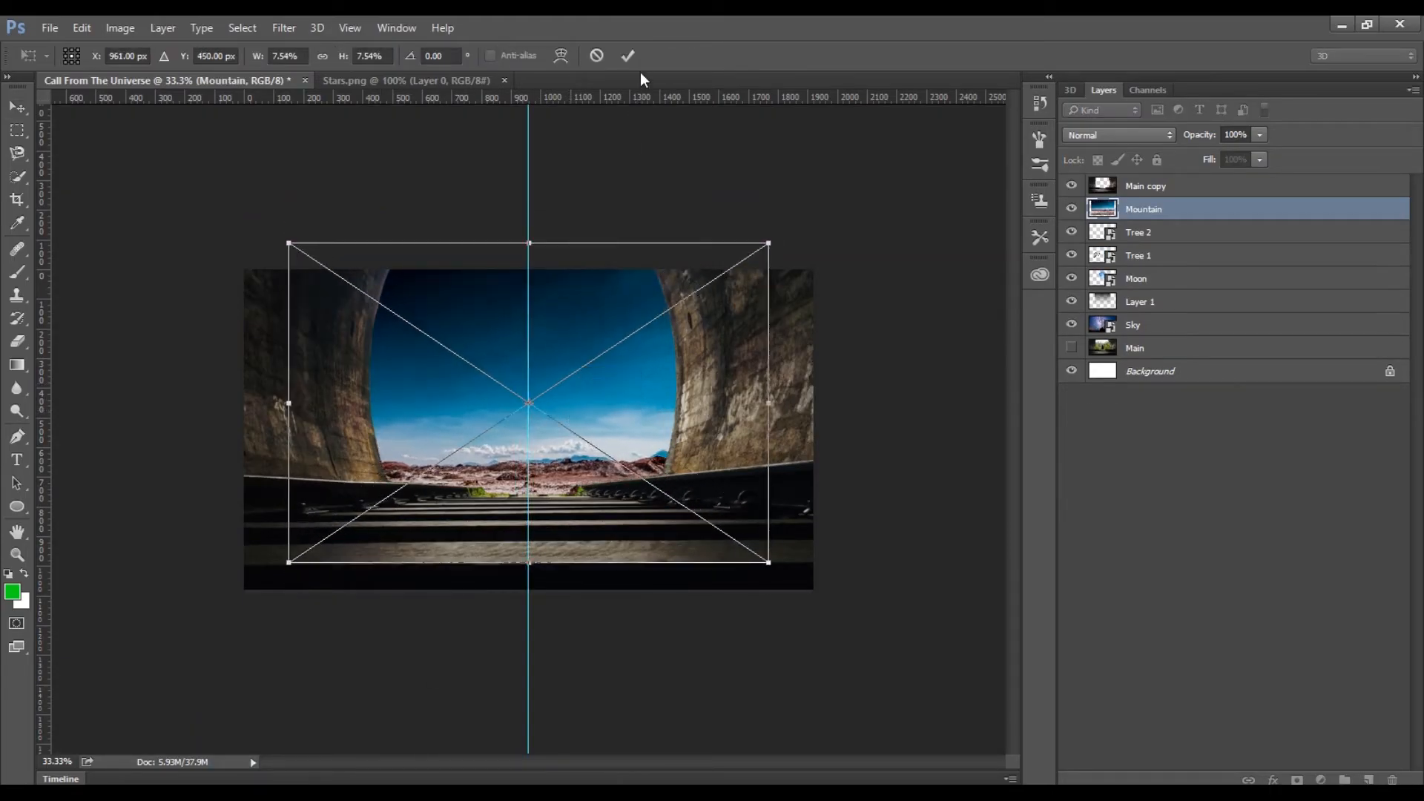
pyautogui.press('Return')
# Step: Move the Mountain layer directly above Sky and set its blend mode to Luminosity
pyautogui.moveTo(1171, 211); pyautogui.dragTo(1177, 331)
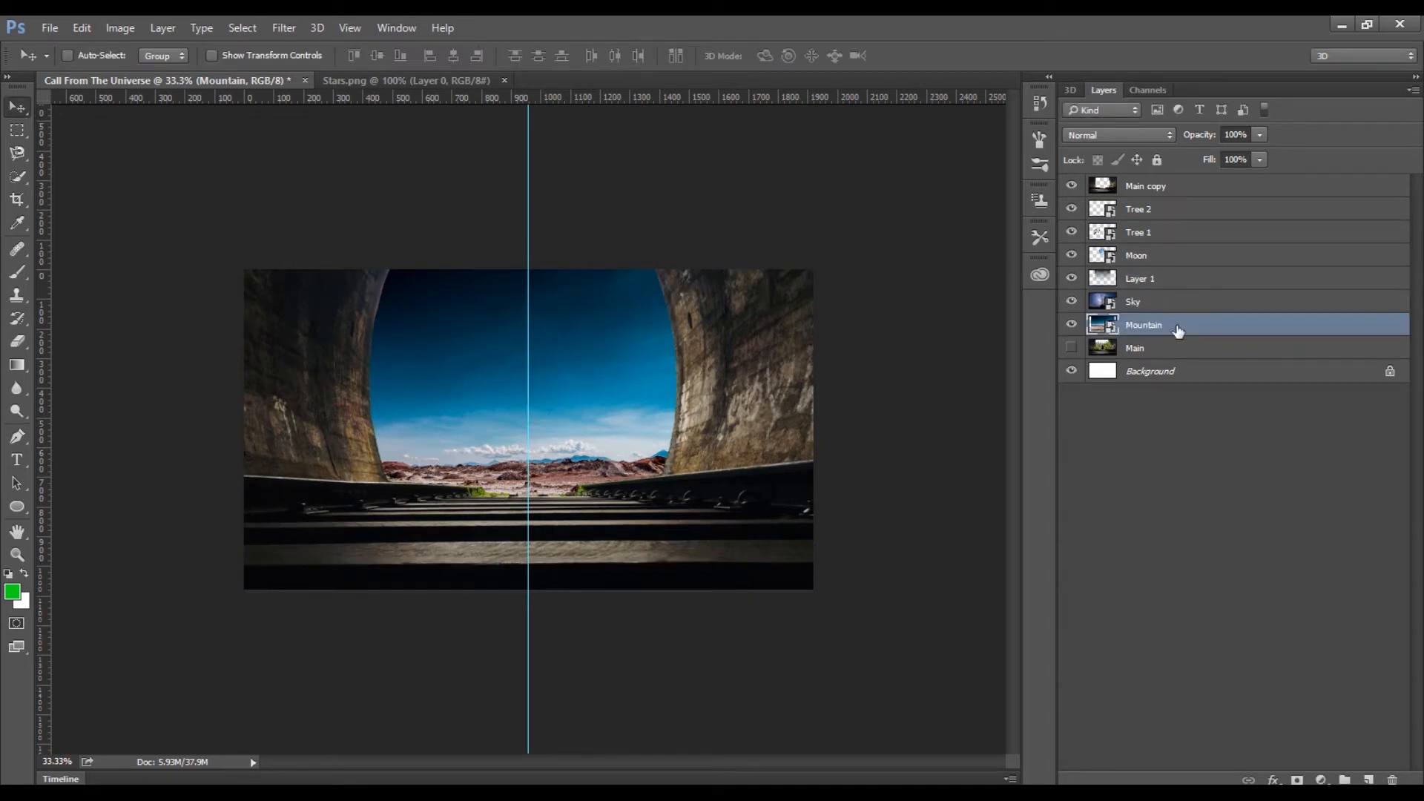
pyautogui.hotkey('ctrl', ']')
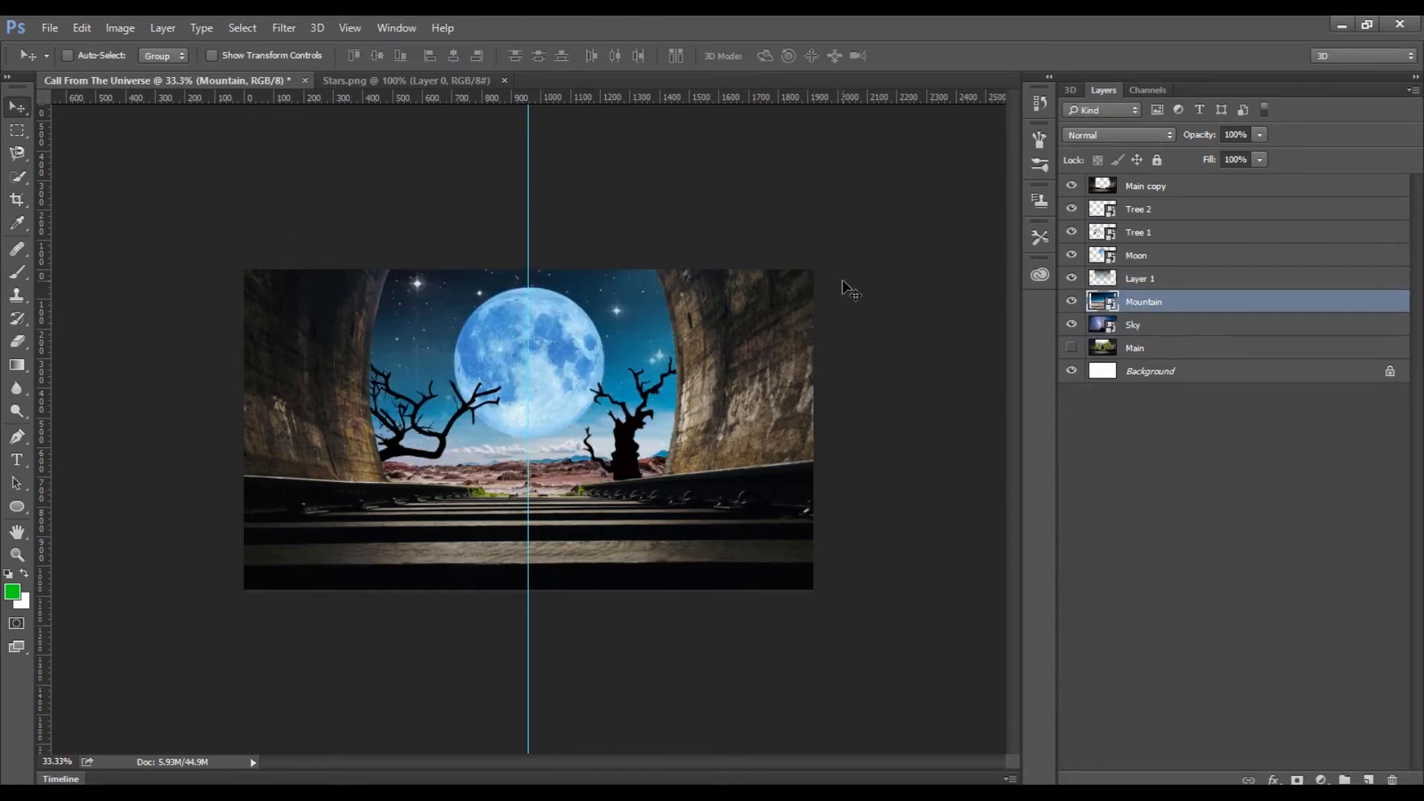
pyautogui.click(1127, 137)
pyautogui.click(1089, 482)
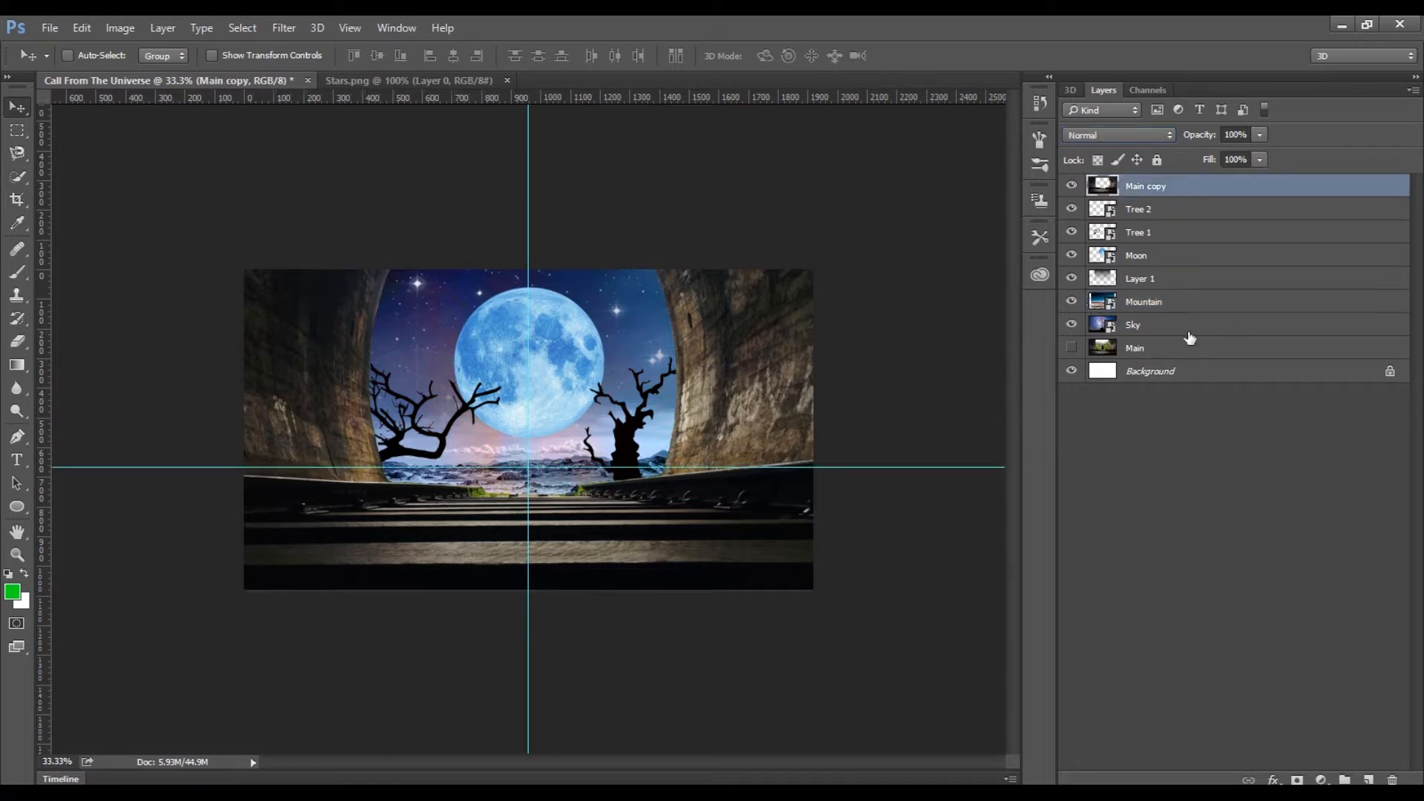
# Step: Add a Solid Color fill layer in black (000000) directly above the Sky layer
pyautogui.click(1185, 330)
pyautogui.click(1321, 780)
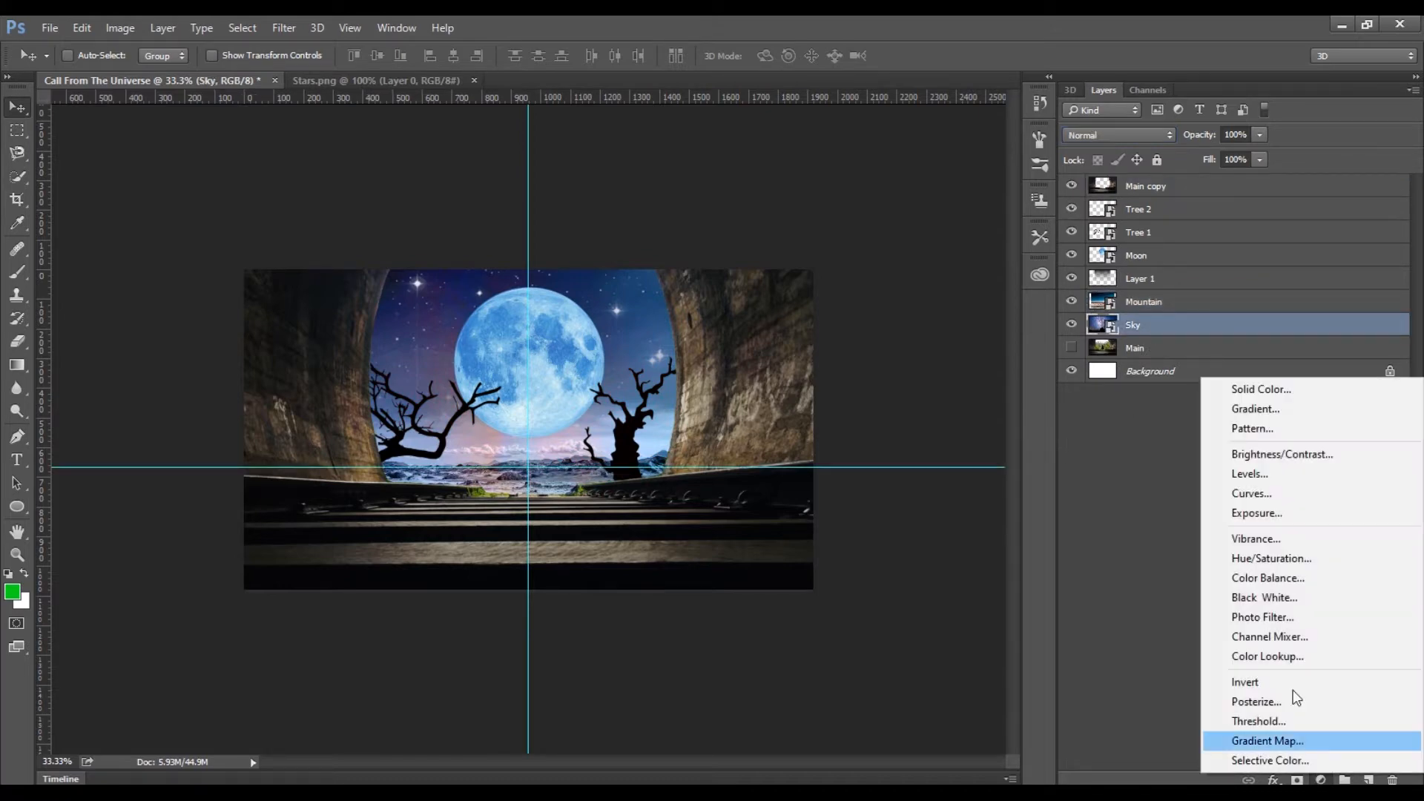
pyautogui.click(1216, 388)
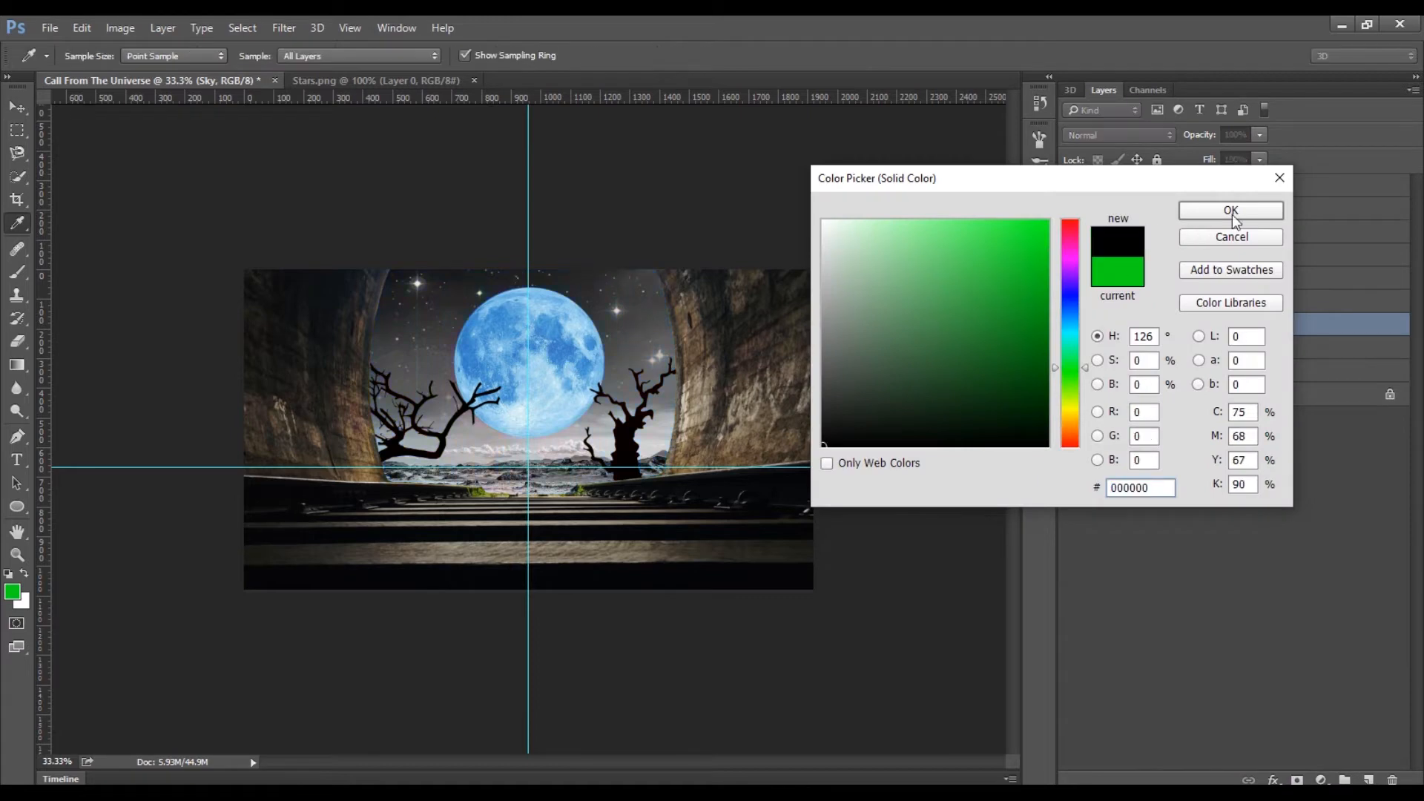
pyautogui.click(1231, 211)
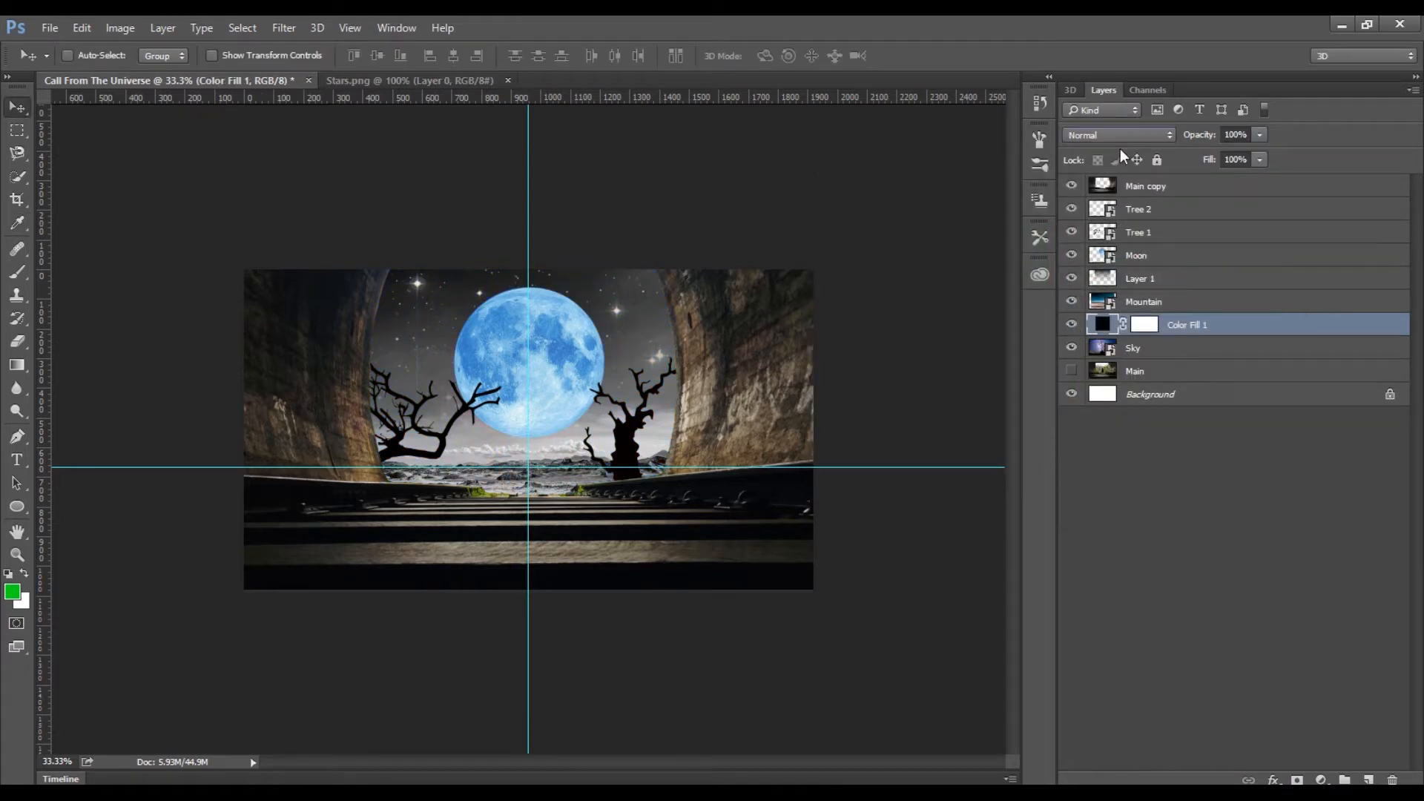
# Step: Change the fill layer's color to a blue sampled from the moon
pyautogui.doubleClick(1102, 324)
pyautogui.click(568, 346)
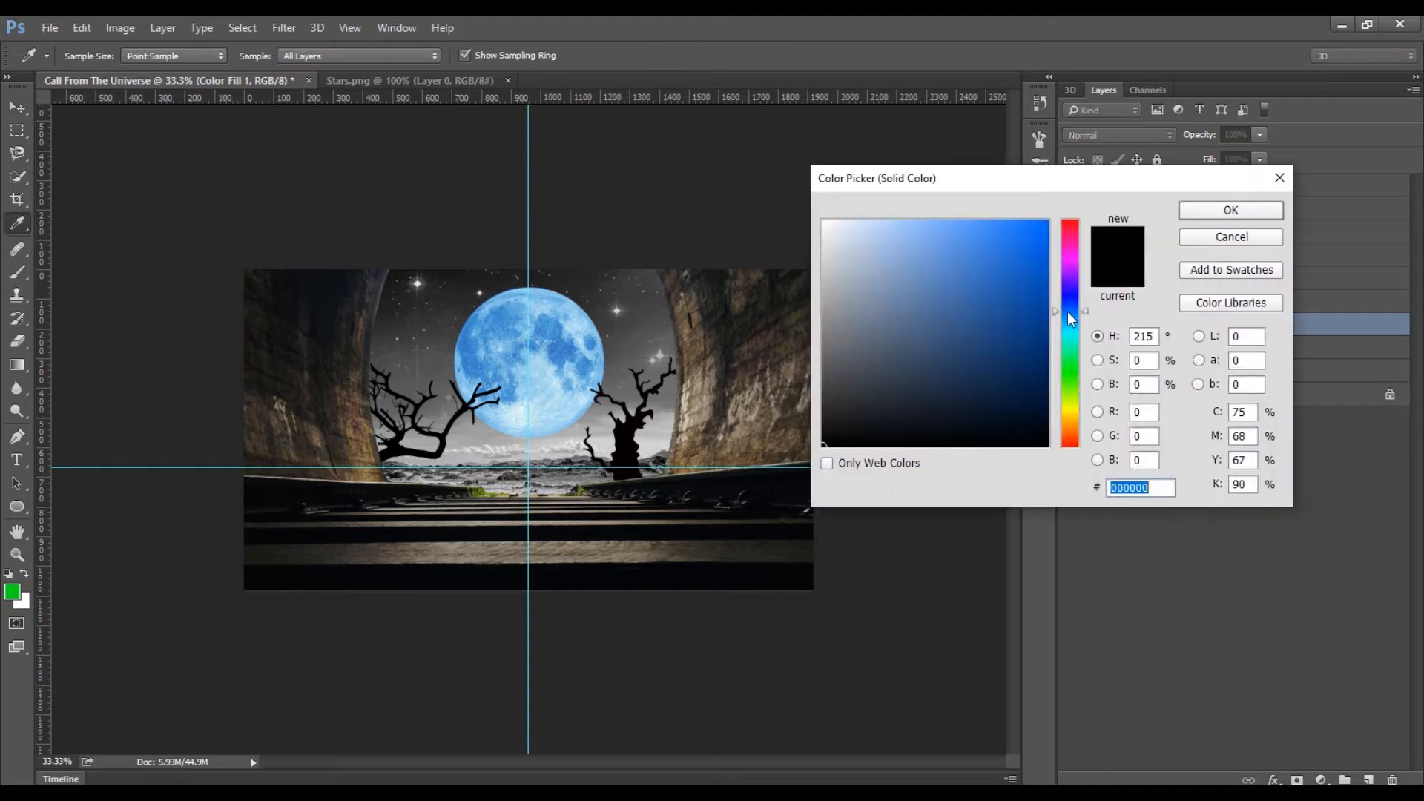
pyautogui.click(562, 353)
pyautogui.click(562, 351)
pyautogui.click(561, 350)
pyautogui.click(560, 349)
pyautogui.click(1231, 211)
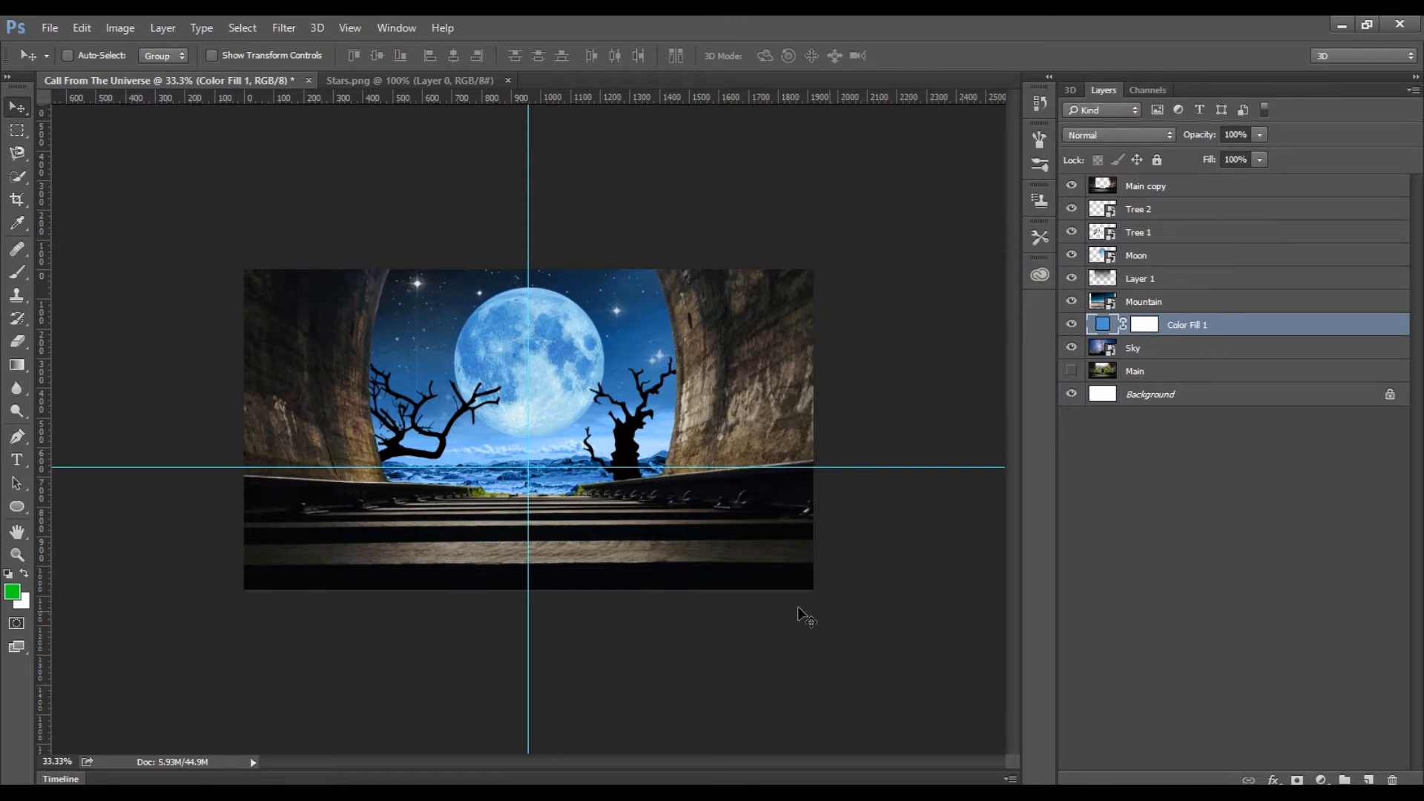
# Step: Place Wall Art.png above the Main copy layer and scale the graffiti down over the tunnel opening
pyautogui.moveTo(198, 785)
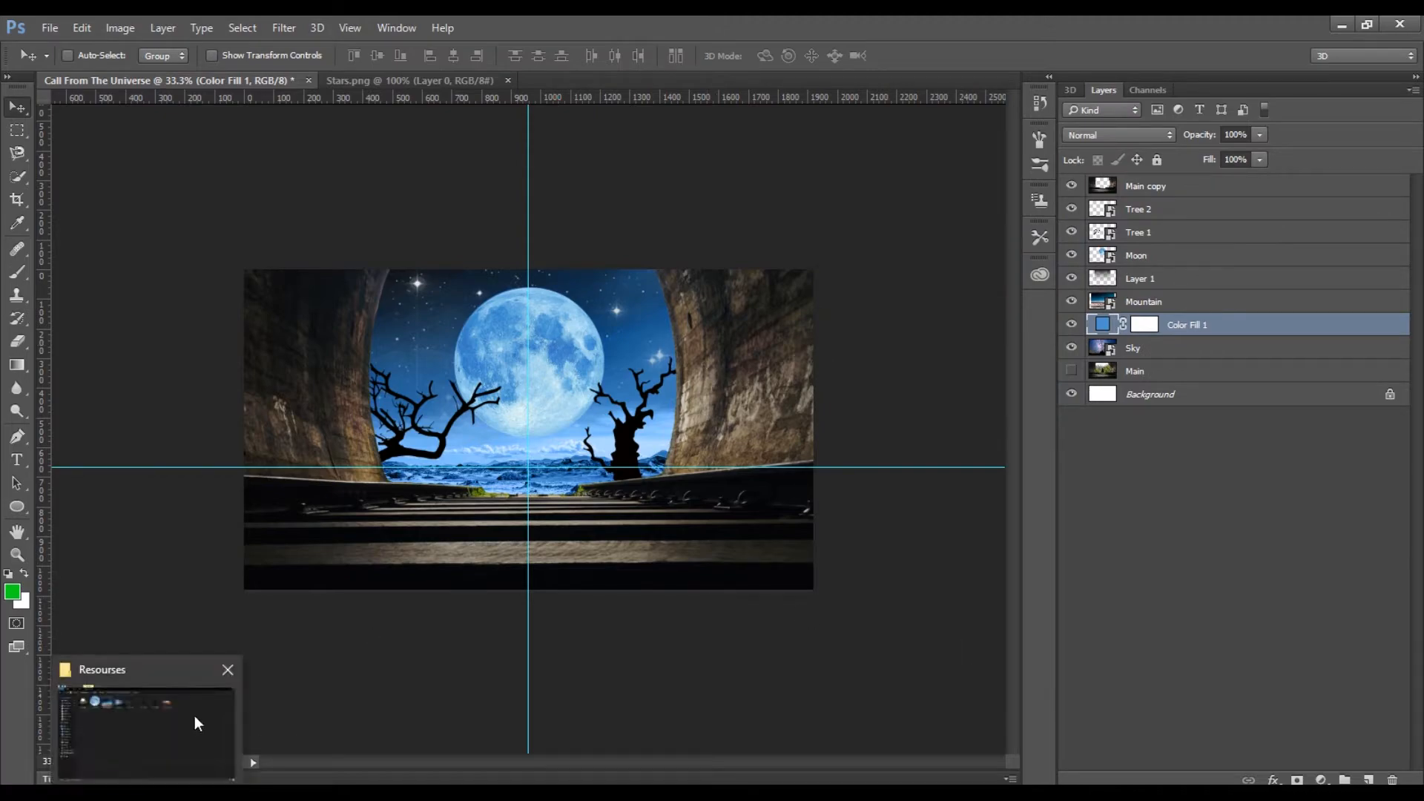
pyautogui.click(193, 724)
pyautogui.moveTo(880, 153); pyautogui.dragTo(589, 409)
pyautogui.click(627, 55)
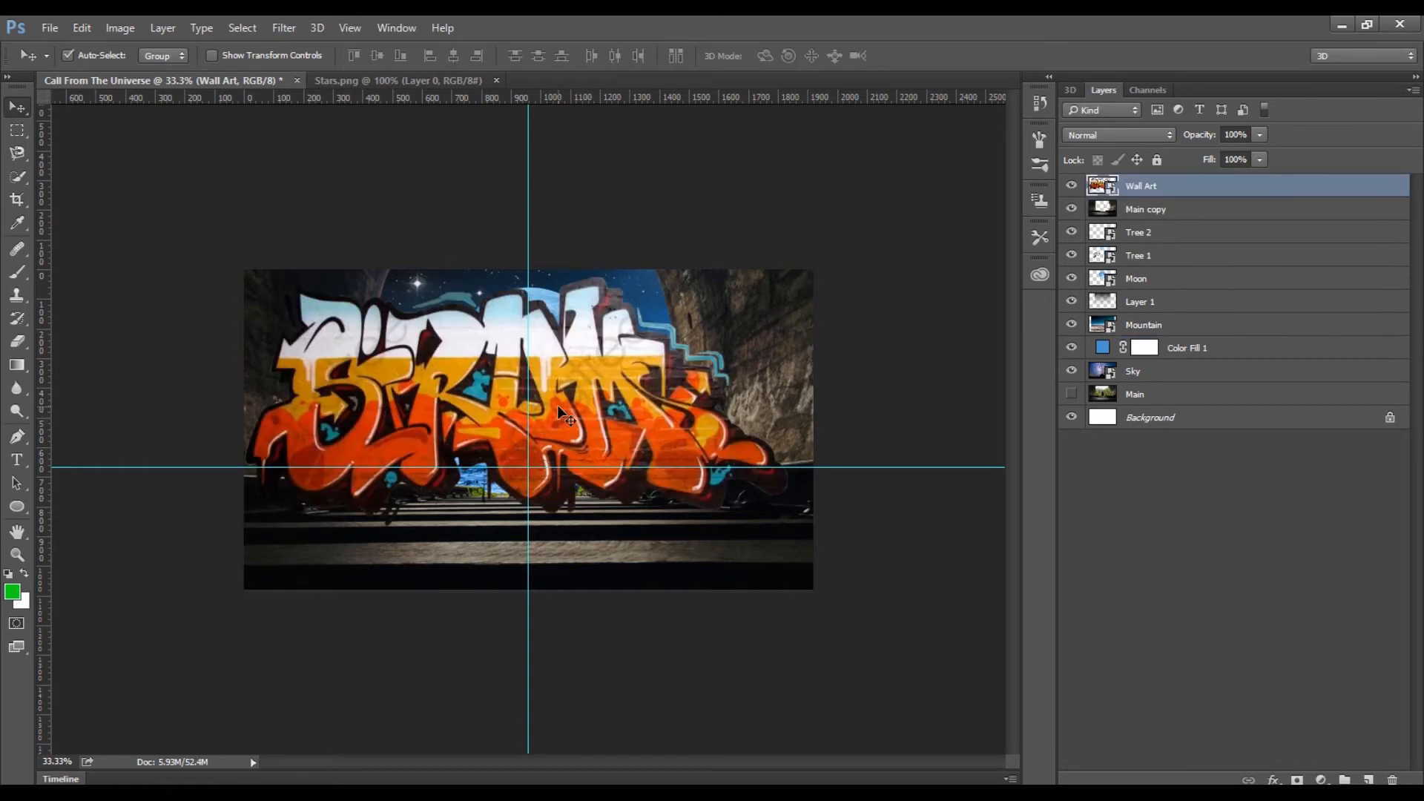
pyautogui.hotkey('ctrl', 't')
pyautogui.moveTo(341, 64); pyautogui.dragTo(326, 64)
pyautogui.click(630, 56)
# Step: Apply a Perspective Warp to the Wall Art layer with one rectangular plane around the whole graffiti
pyautogui.click(81, 27)
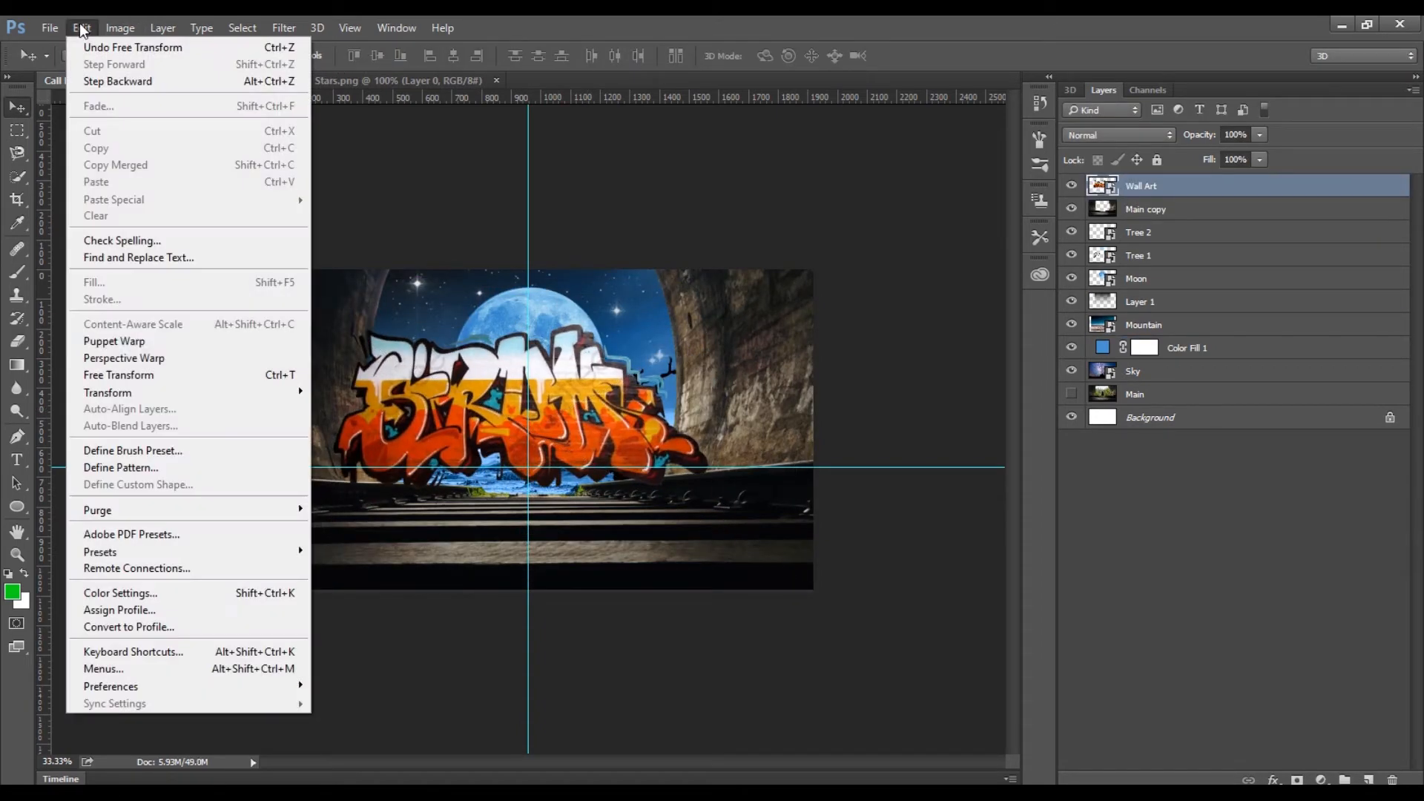
pyautogui.click(126, 358)
pyautogui.click(681, 261)
pyautogui.moveTo(326, 315); pyautogui.dragTo(722, 516)
pyautogui.click(126, 57)
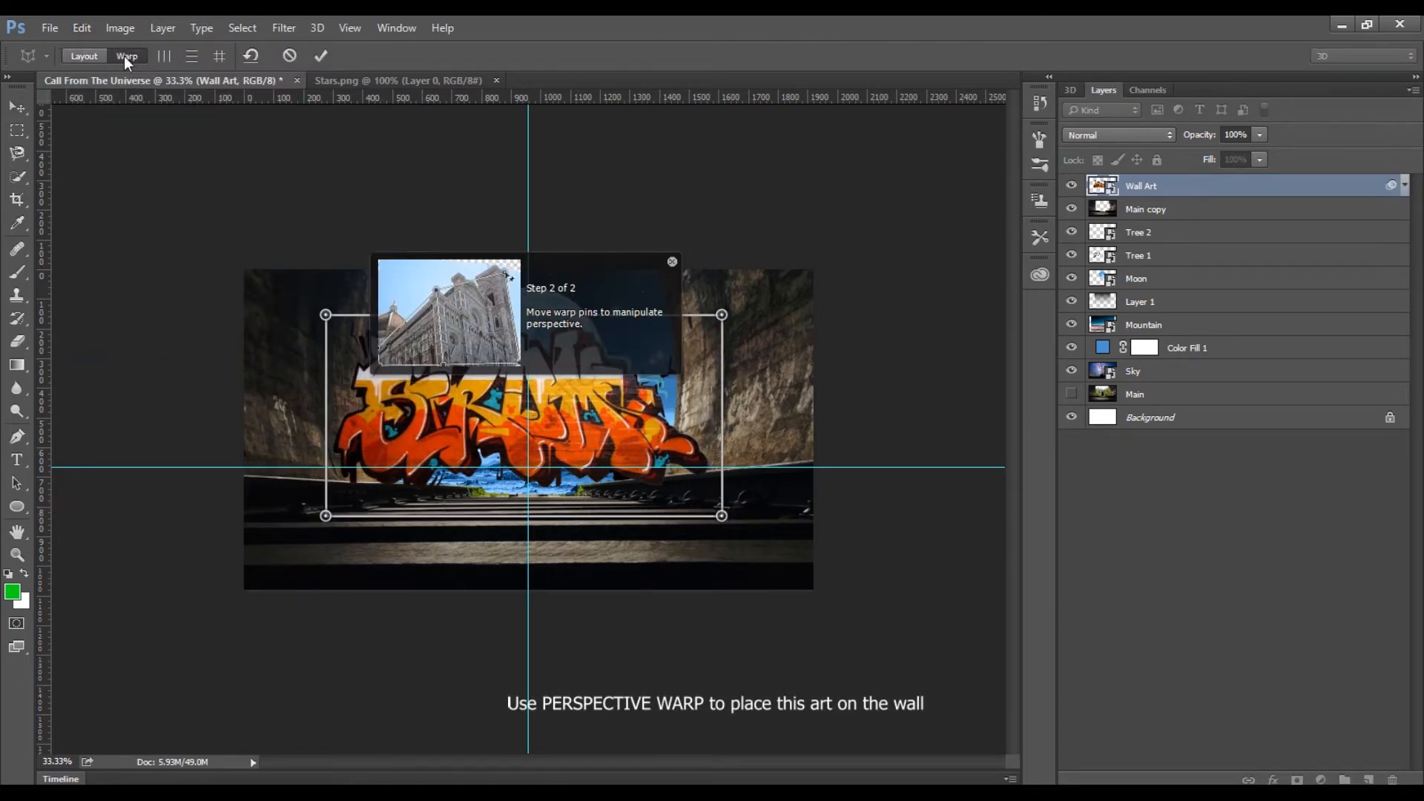
pyautogui.click(320, 57)
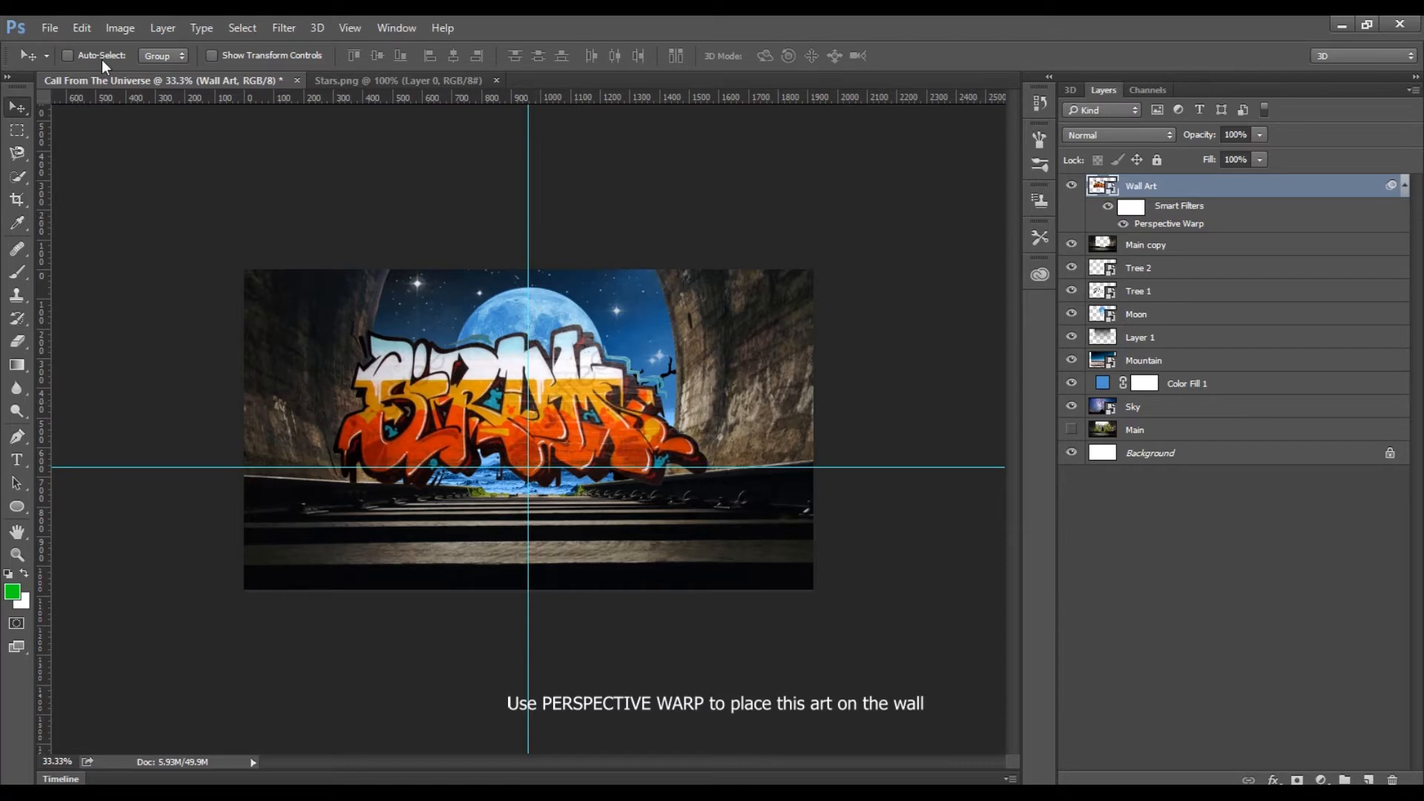
# Step: Reopen the Perspective Warp on Wall Art and fit the graffiti to the right tunnel wall's perspective
pyautogui.click(50, 28)
pyautogui.click(81, 28)
pyautogui.click(123, 358)
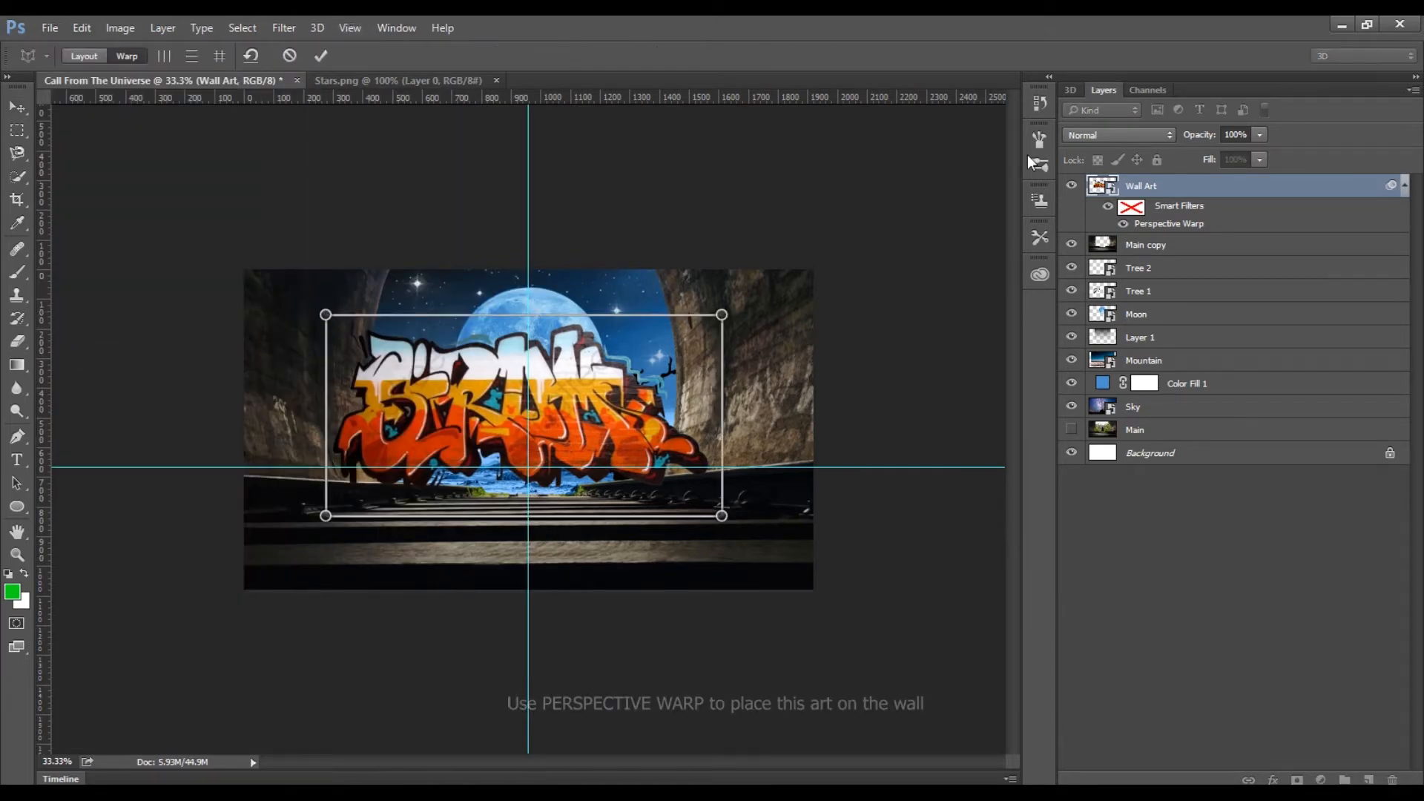
pyautogui.click(324, 57)
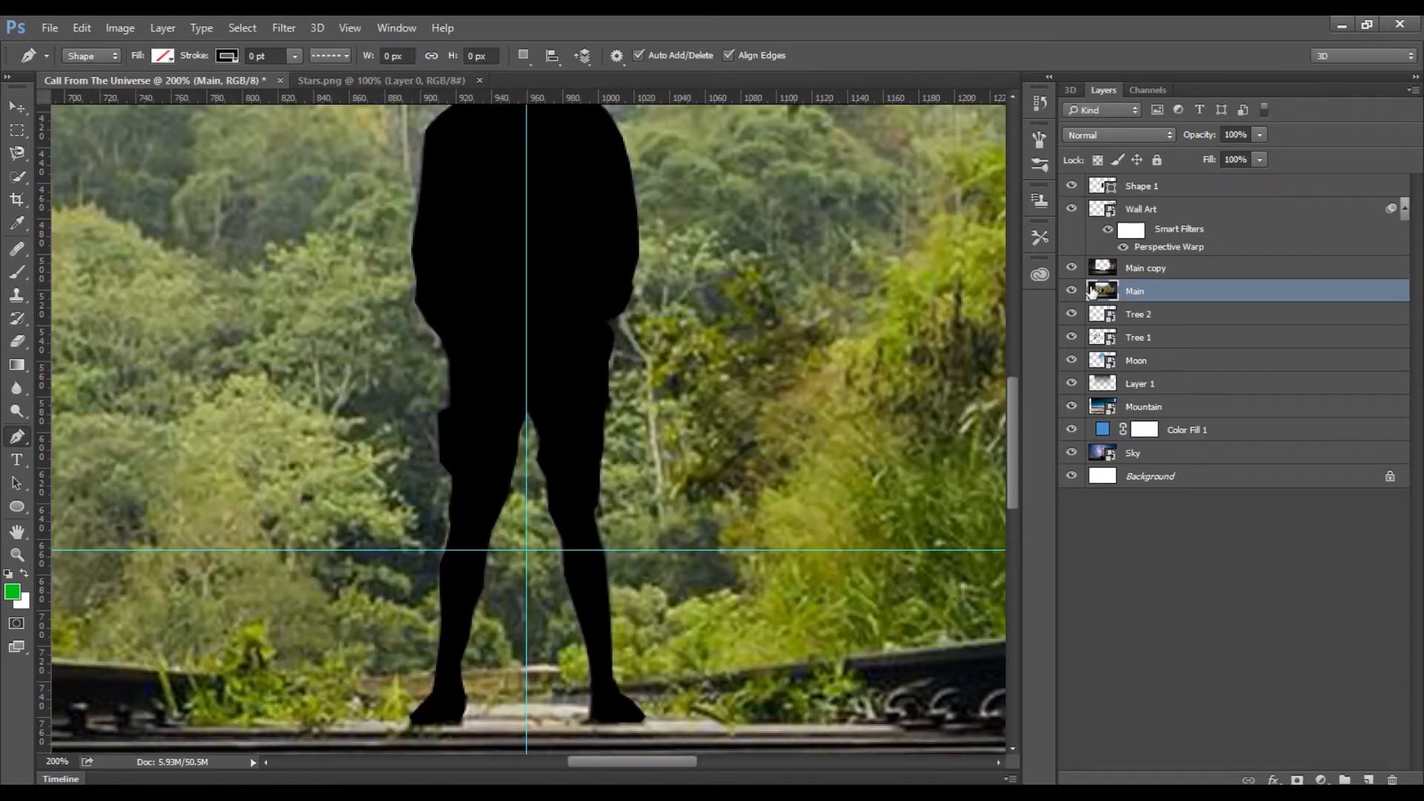
# Step: Hide the Main photo layer behind the black standing figure
pyautogui.click(1071, 291)
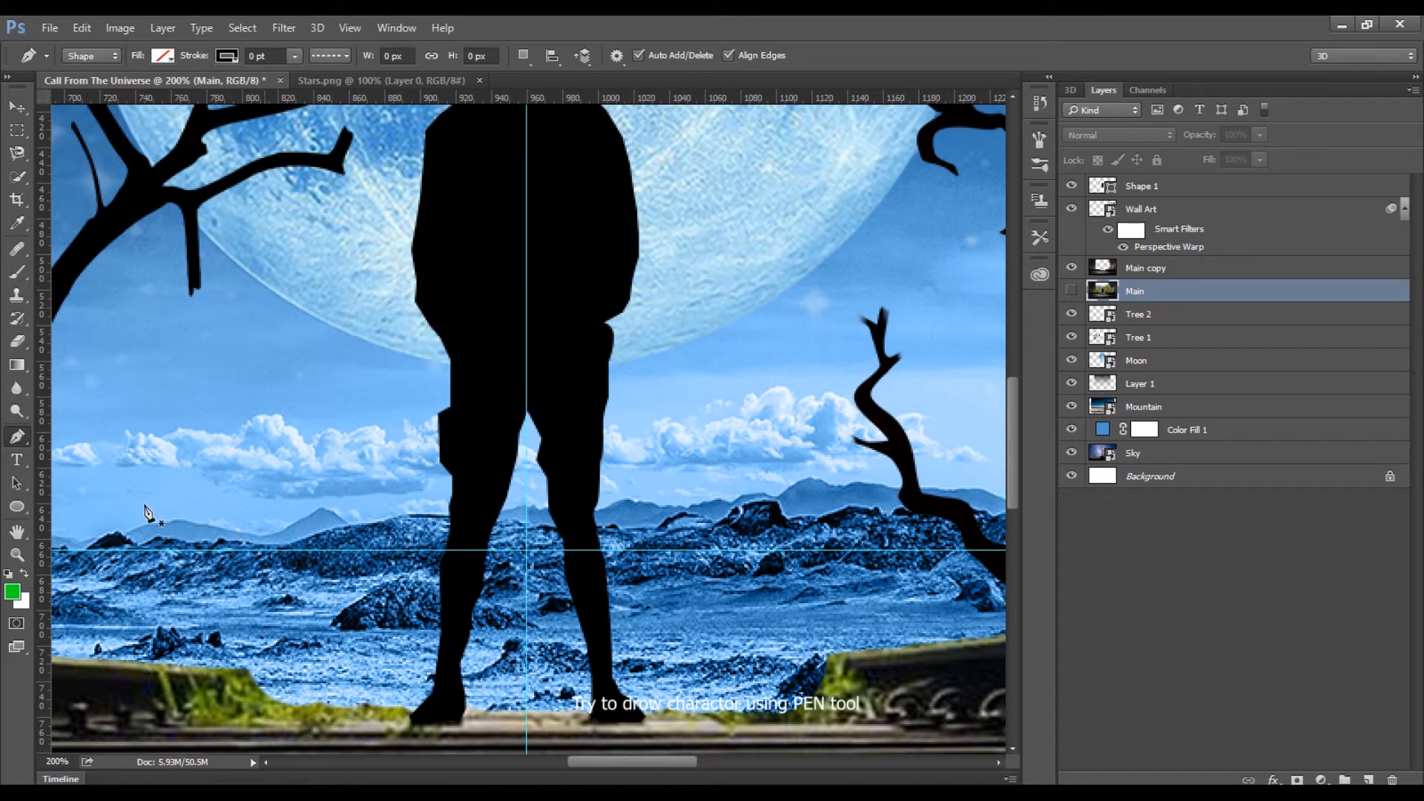
pyautogui.press('z')
pyautogui.keyDown('alt'); pyautogui.click(362, 320); pyautogui.keyUp('alt')
pyautogui.keyDown('alt'); pyautogui.click(362, 319); pyautogui.keyUp('alt')
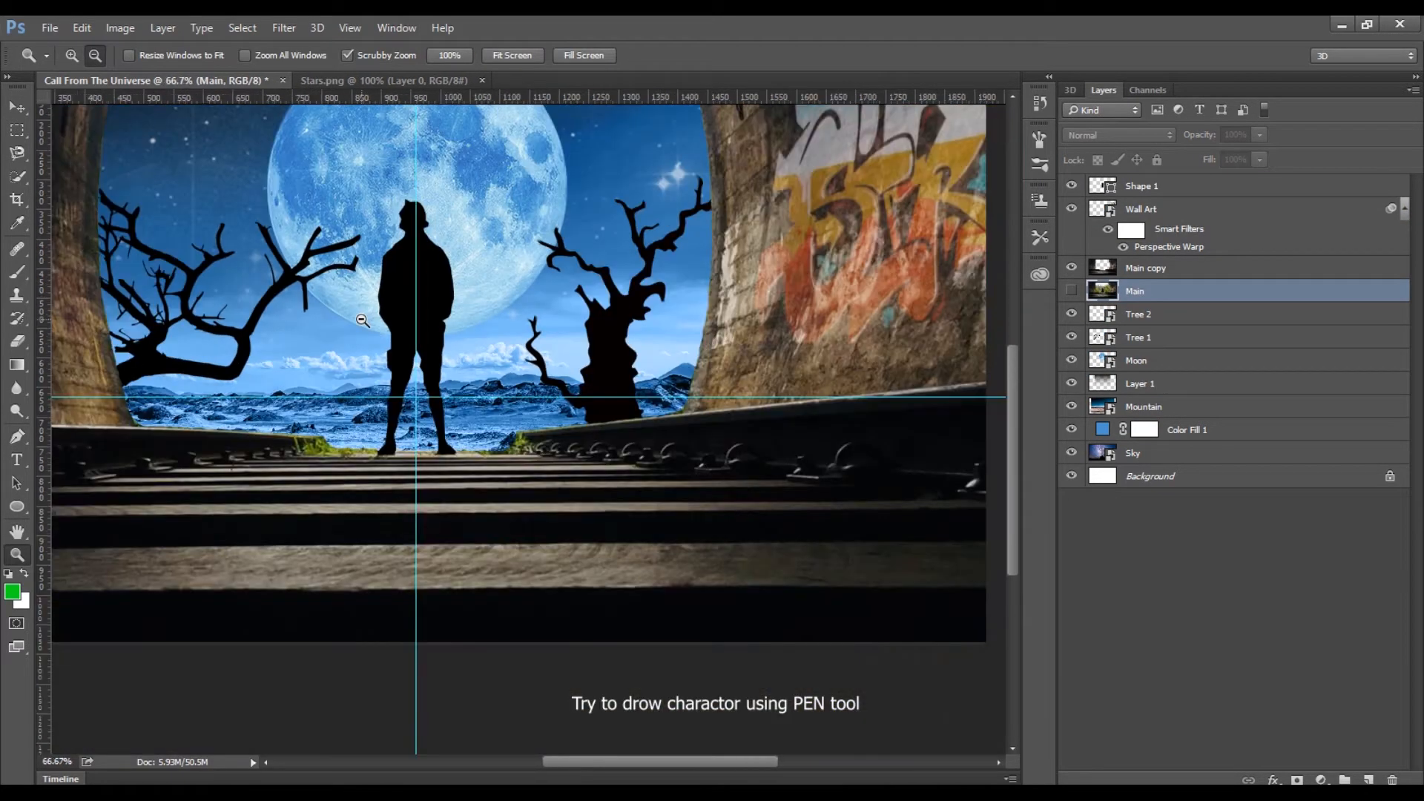
pyautogui.keyDown('alt'); pyautogui.click(362, 320); pyautogui.keyUp('alt')
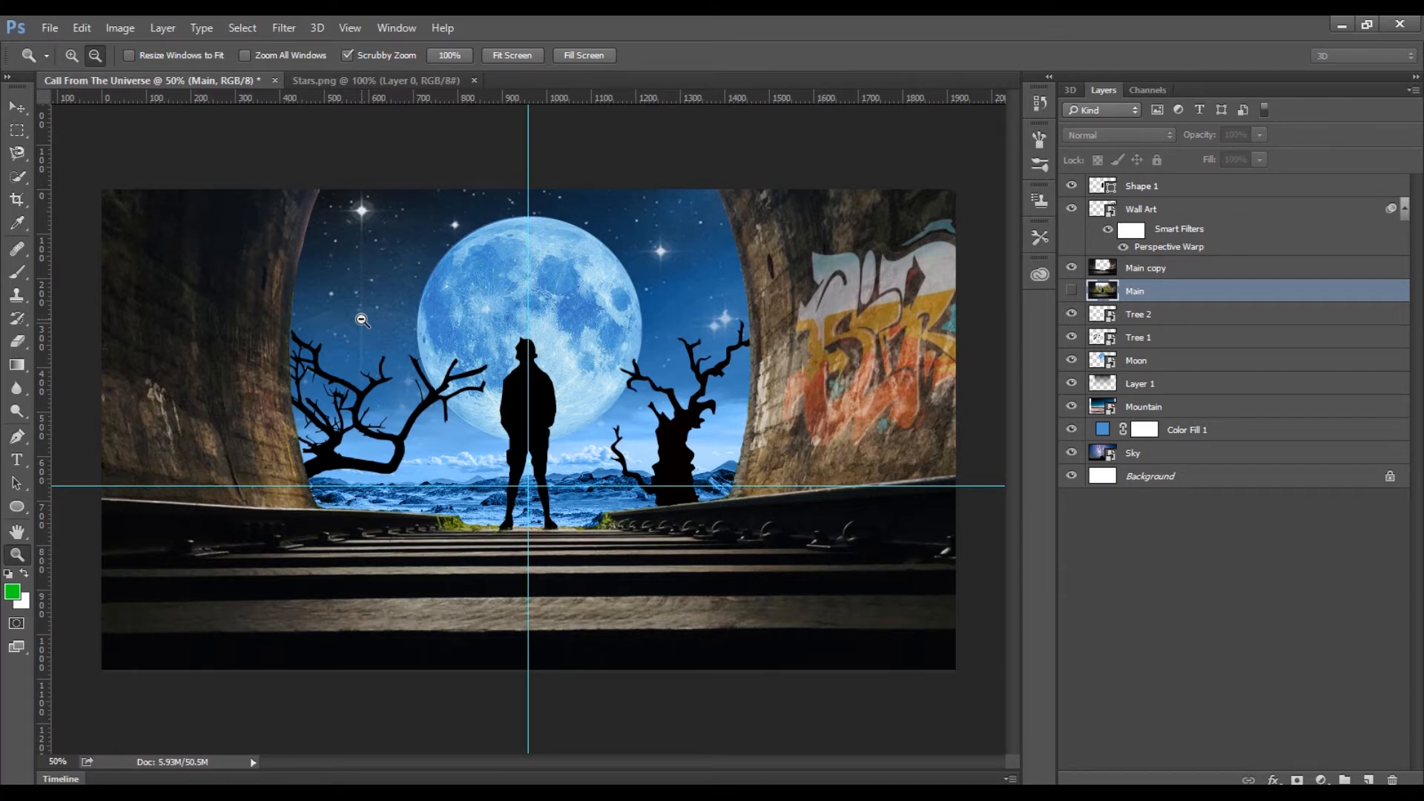
# Step: Move the Color Fill 1 layer to directly above the Wall Art layer
pyautogui.click(1121, 271)
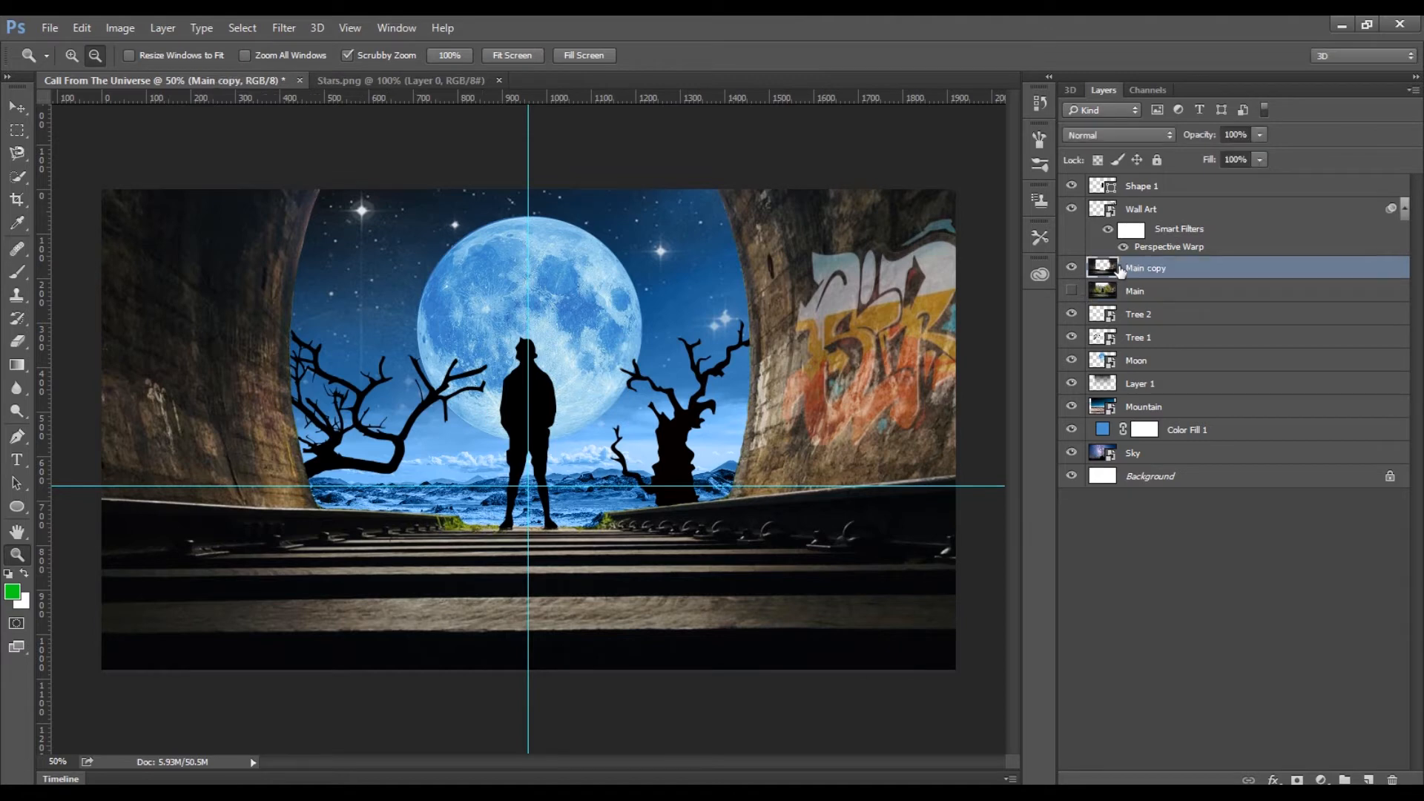
pyautogui.click(1143, 209)
pyautogui.click(1321, 779)
pyautogui.click(1113, 589)
pyautogui.moveTo(1211, 428); pyautogui.dragTo(1209, 210)
# Step: Go through the blend modes for the Color Fill 1 layer and set it to Color
pyautogui.click(1171, 129)
pyautogui.click(1171, 129)
pyautogui.scroll(-3, 1162, 134)
pyautogui.scroll(-6, 1162, 137)
pyautogui.scroll(-8, 1160, 130)
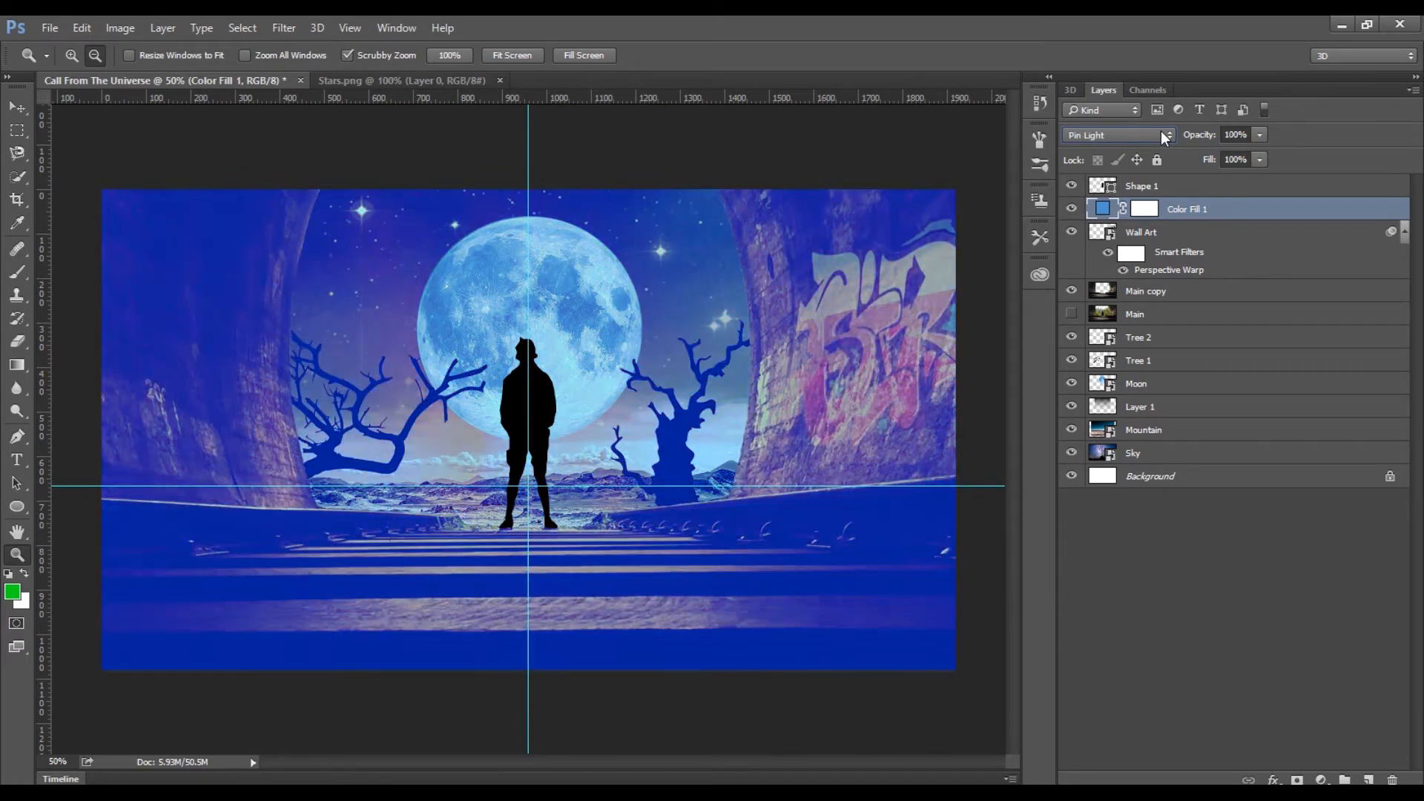
pyautogui.scroll(-8, 1160, 130)
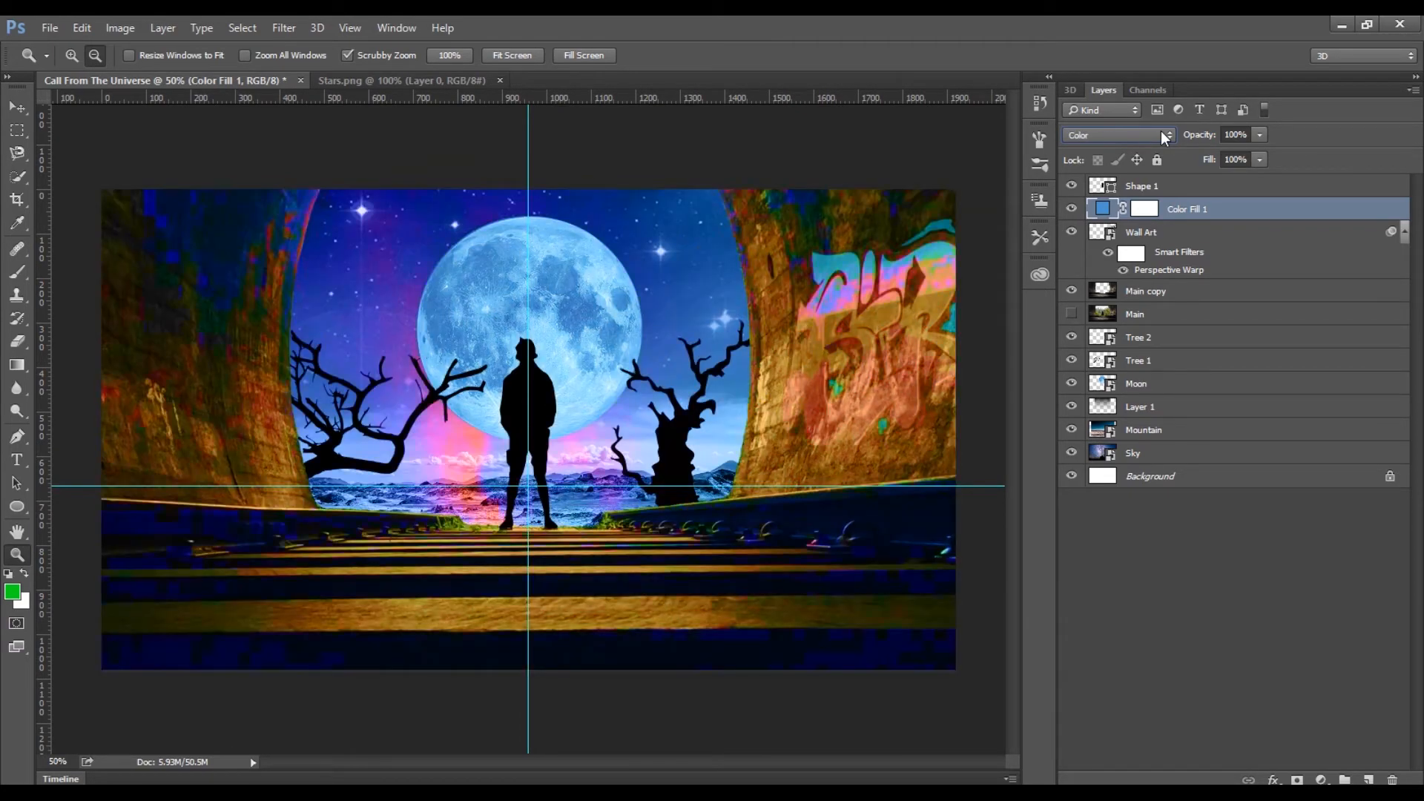
# Step: Reset the Color Fill 1 layer's blend mode to Normal and move it directly above the Mountain layer
pyautogui.scroll(-1, 1160, 131)
pyautogui.click(1151, 136)
pyautogui.click(1113, 145)
pyautogui.moveTo(1164, 211); pyautogui.dragTo(1215, 446)
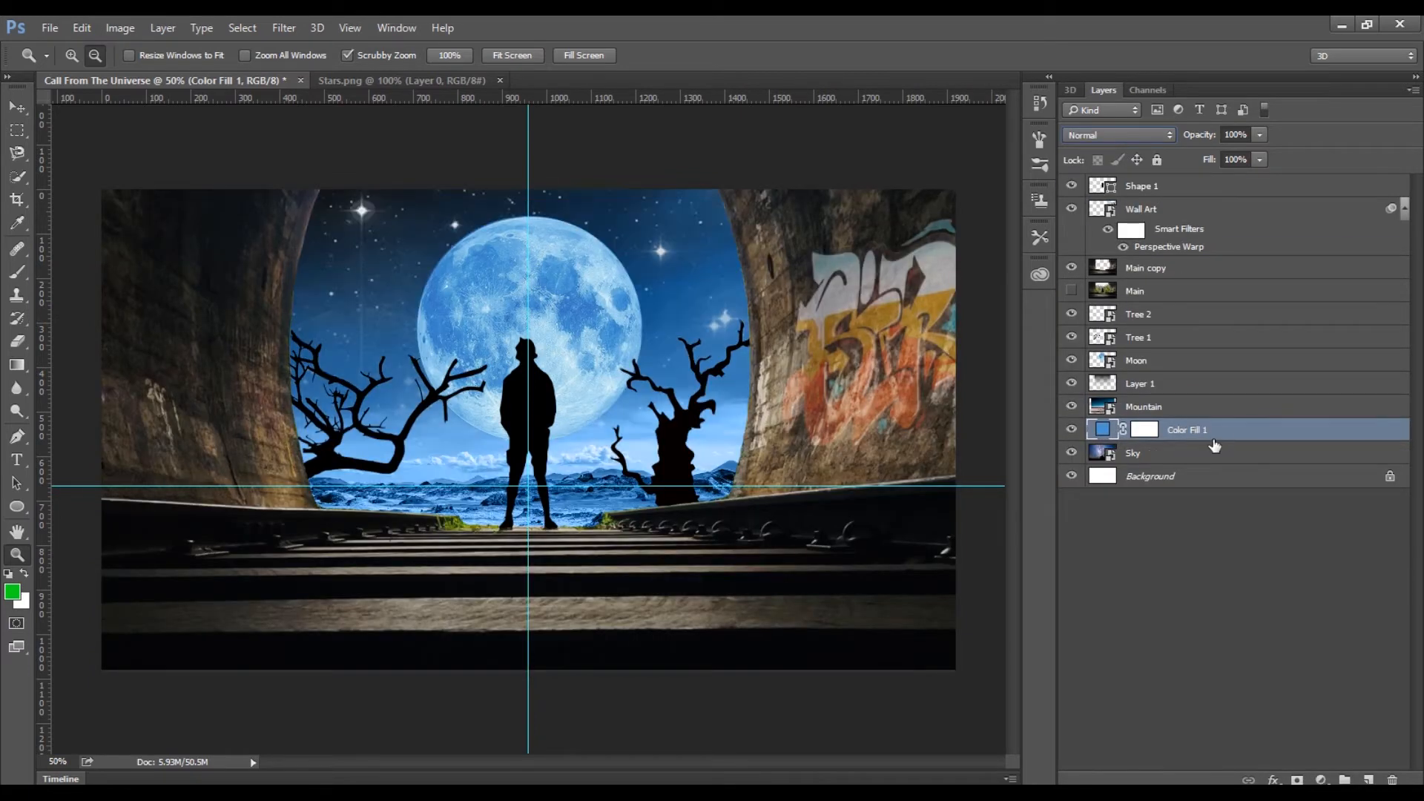
pyautogui.click(1073, 408)
pyautogui.moveTo(1157, 428); pyautogui.dragTo(1157, 404)
# Step: Go through the blend modes for the Color Fill 1 layer and set it to Linear Burn
pyautogui.click(1126, 139)
pyautogui.click(1126, 139)
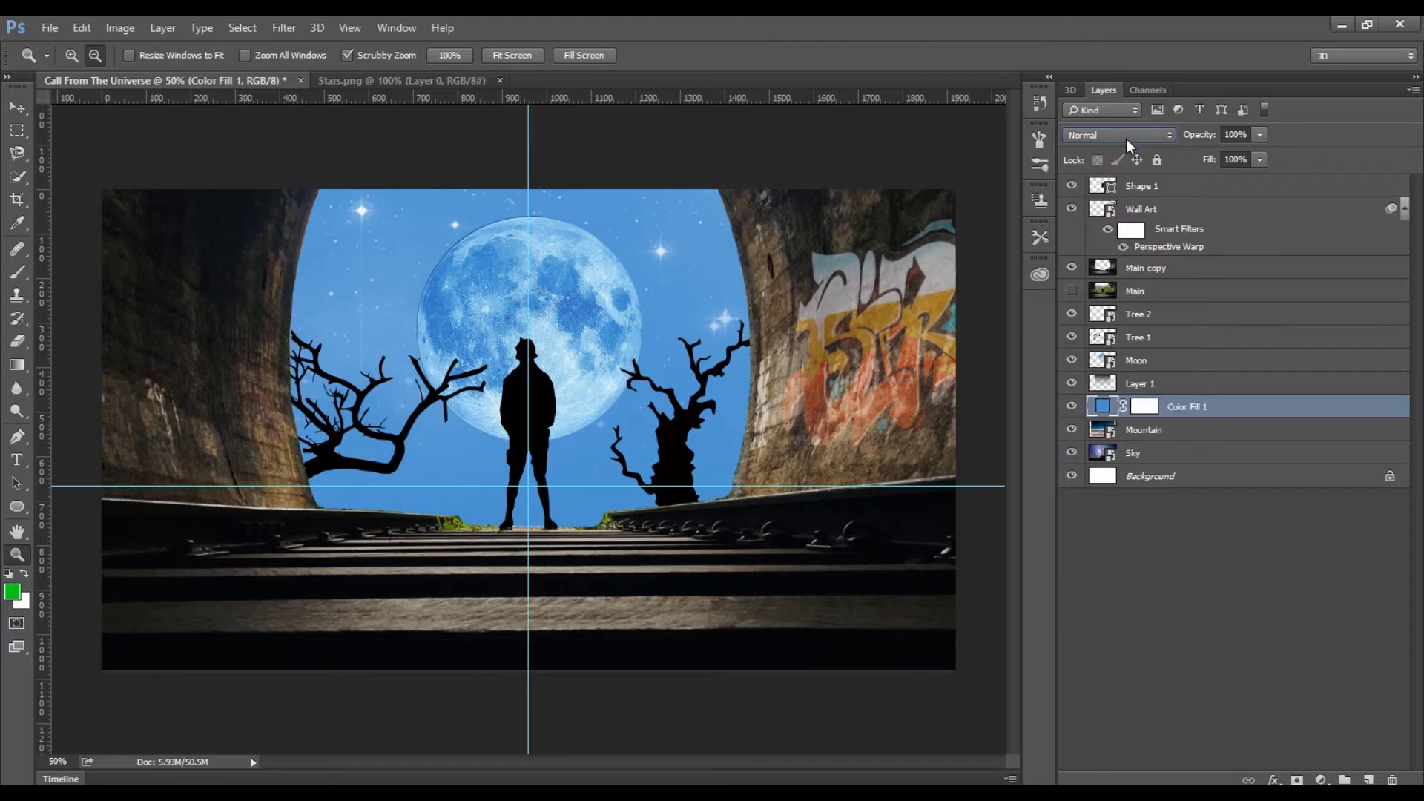
pyautogui.press('Down')
pyautogui.press('Down')
pyautogui.press('Down')
pyautogui.press('Down')
pyautogui.press('Down')
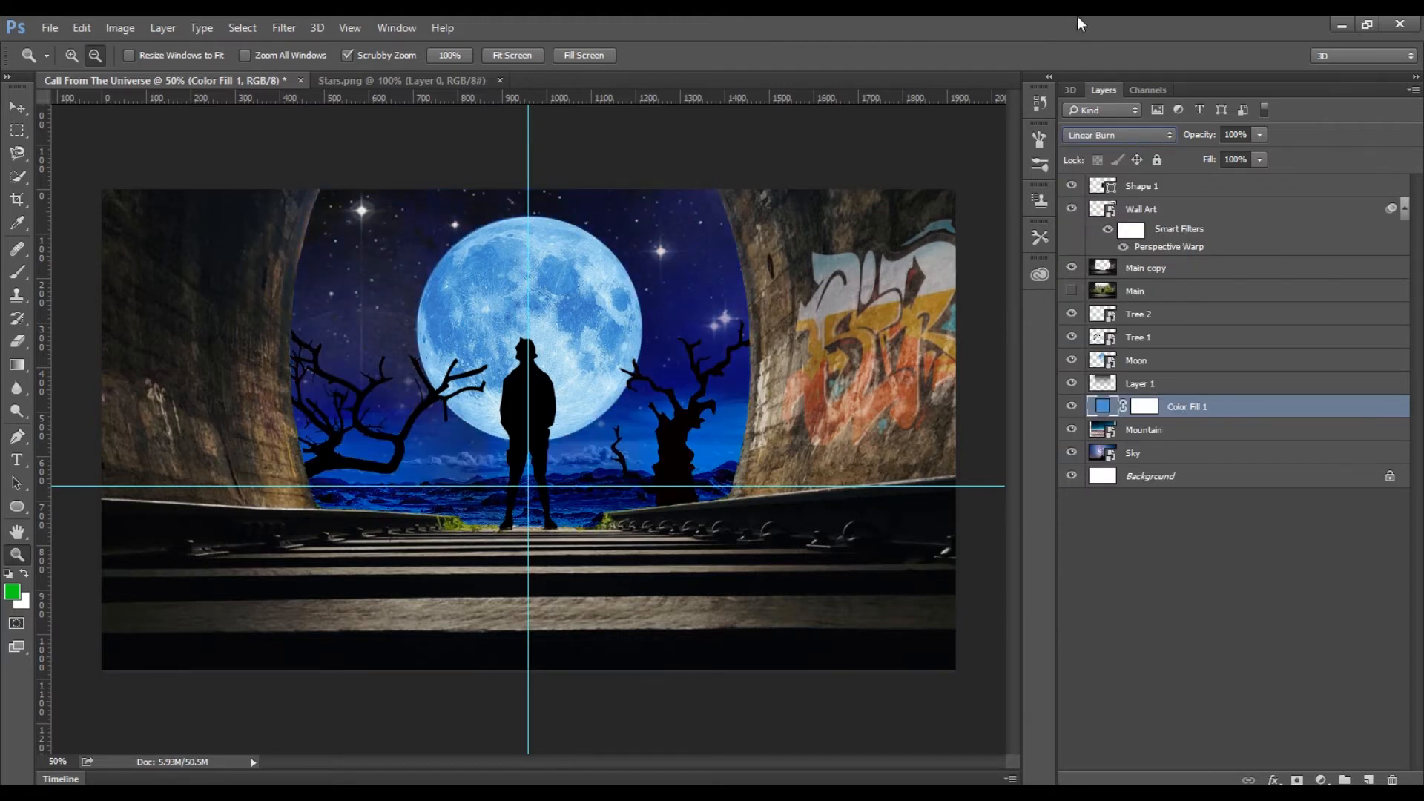
# Step: Add a Color Balance adjustment above Main copy with midtones Cyan-Red -65, Magenta-Green -78 and Yellow-Blue +65
pyautogui.click(1135, 272)
pyautogui.click(1322, 779)
pyautogui.click(1276, 579)
pyautogui.moveTo(734, 224); pyautogui.dragTo(691, 256)
pyautogui.moveTo(735, 286); pyautogui.dragTo(771, 291)
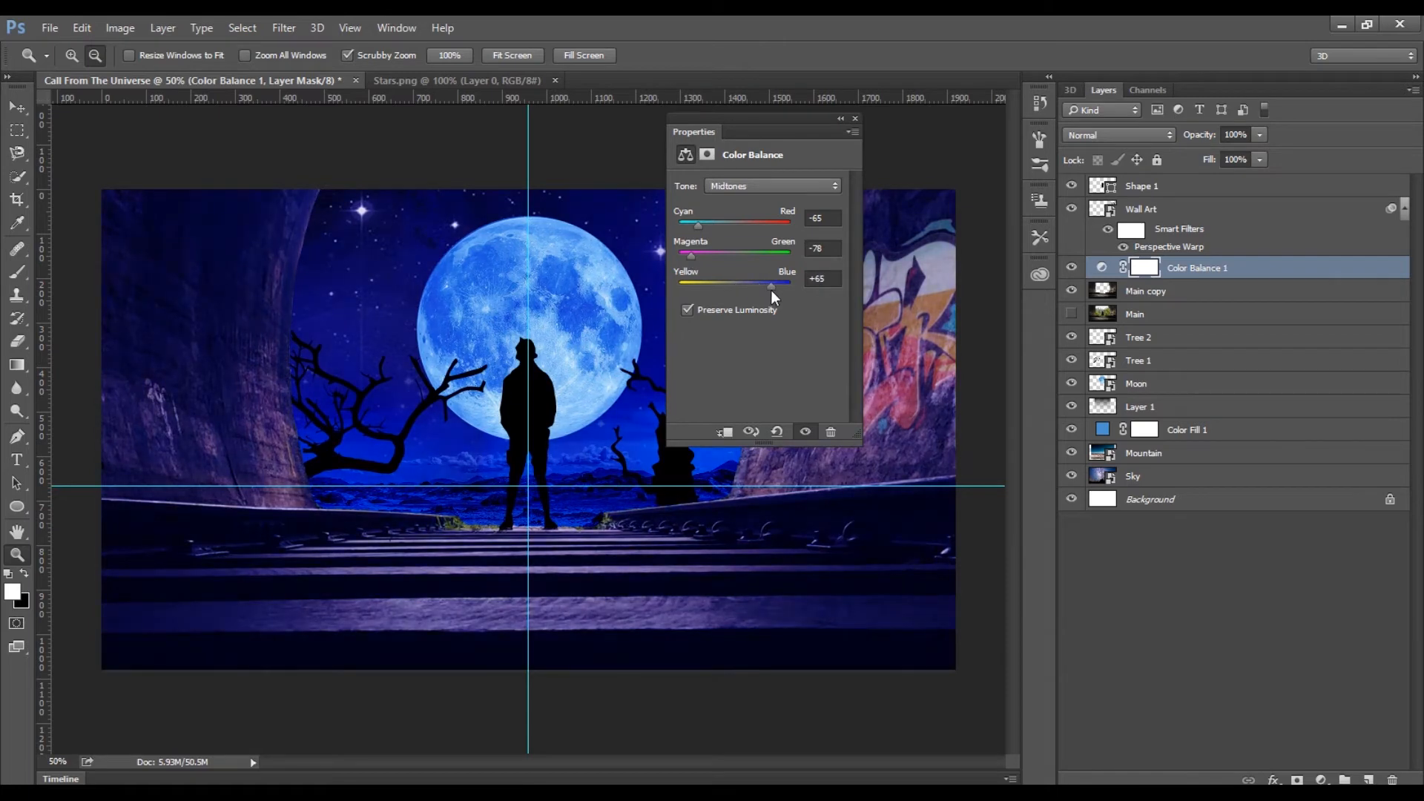
pyautogui.click(856, 118)
# Step: Lower the opacity of Color Fill 1 and place Color Balance 1 on top of the layer stack at 80% opacity
pyautogui.click(1183, 431)
pyautogui.click(1260, 135)
pyautogui.click(1248, 160)
pyautogui.click(1260, 135)
pyautogui.moveTo(1260, 155); pyautogui.dragTo(1200, 152)
pyautogui.moveTo(1187, 260); pyautogui.dragTo(1242, 153)
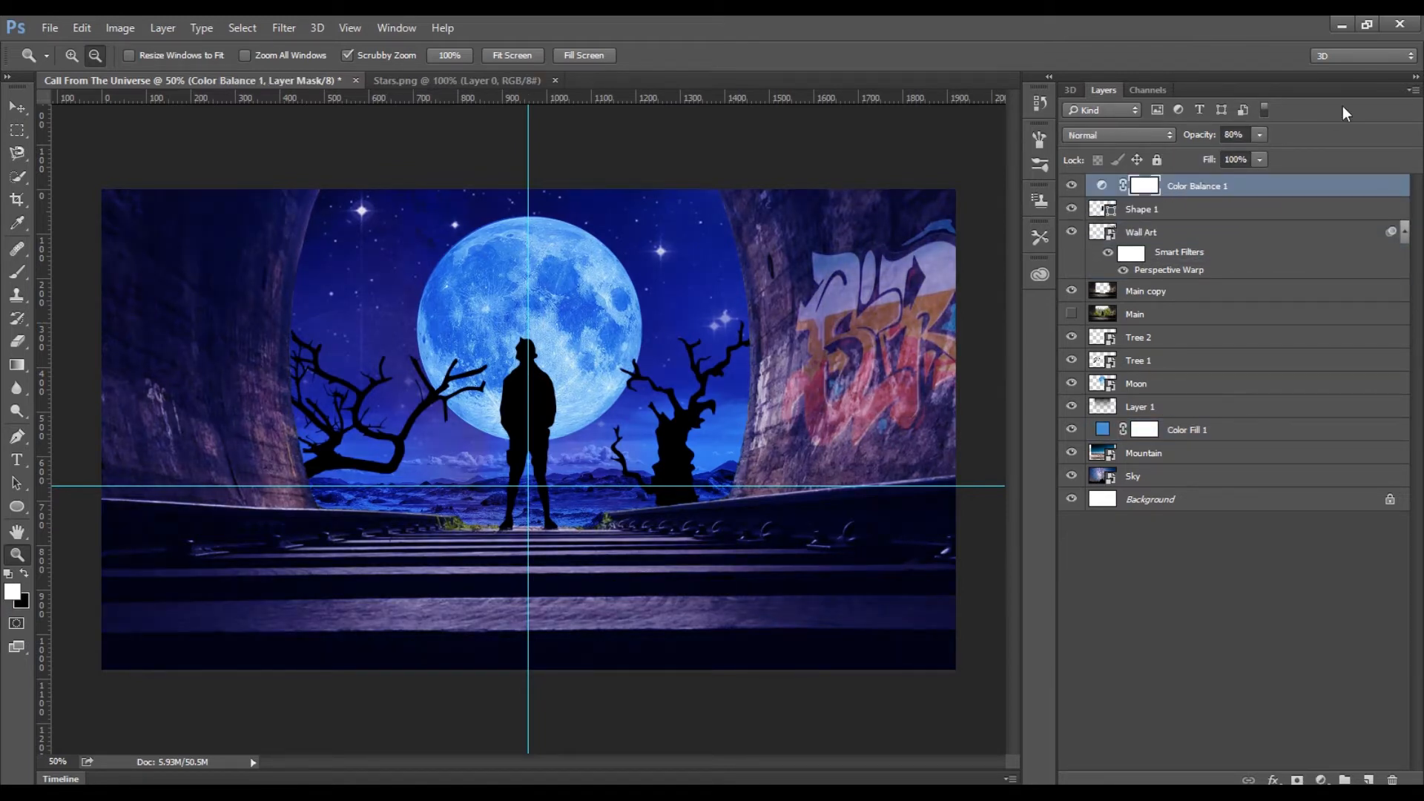
# Step: Add a new layer above Main copy and load Main copy's outline as a selection
pyautogui.click(1154, 295)
pyautogui.click(1365, 777)
pyautogui.keyDown('ctrl'); pyautogui.click(1105, 316); pyautogui.keyUp('ctrl')
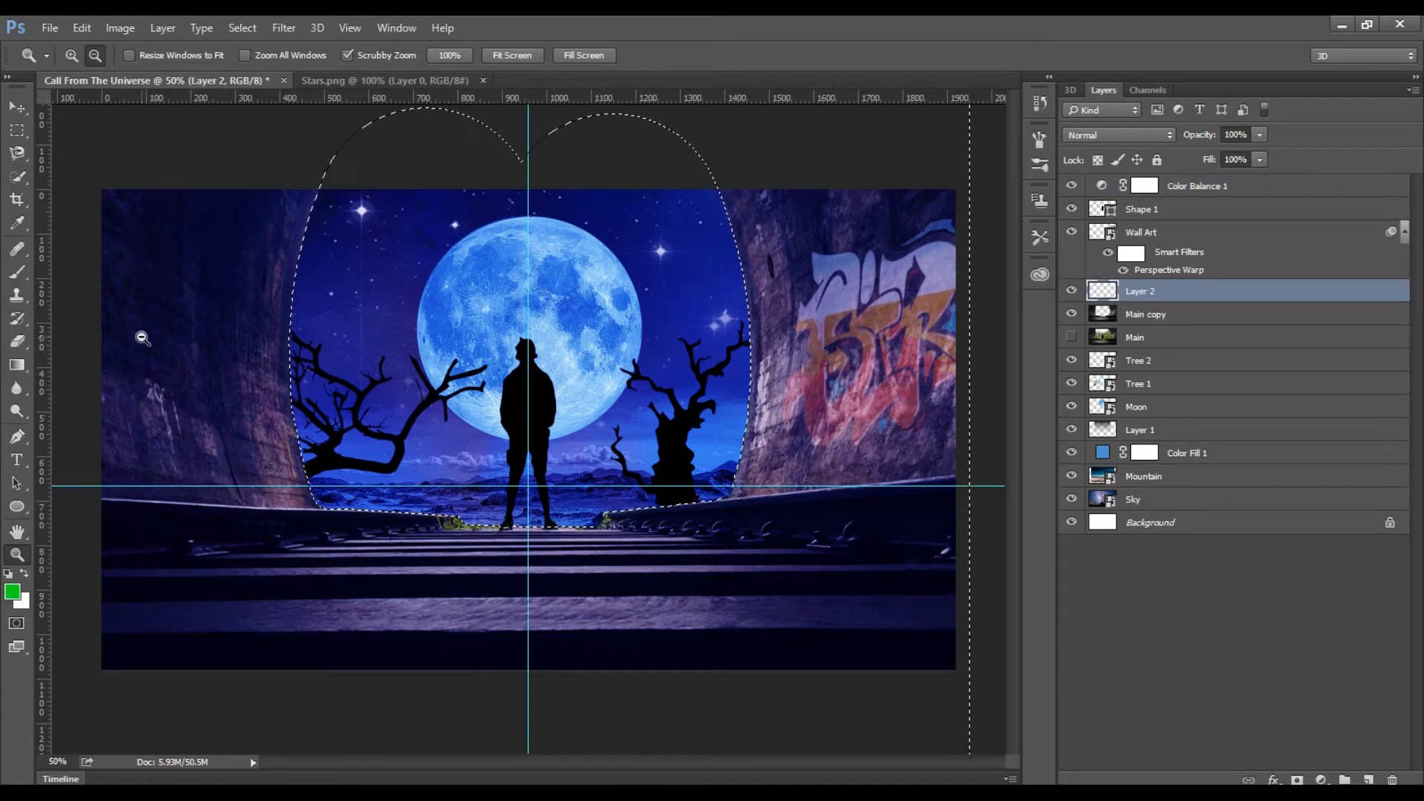
# Step: Set up a soft round brush at 328 px with 0% hardness and sample blue from the moon
pyautogui.click(16, 319)
pyautogui.click(90, 57)
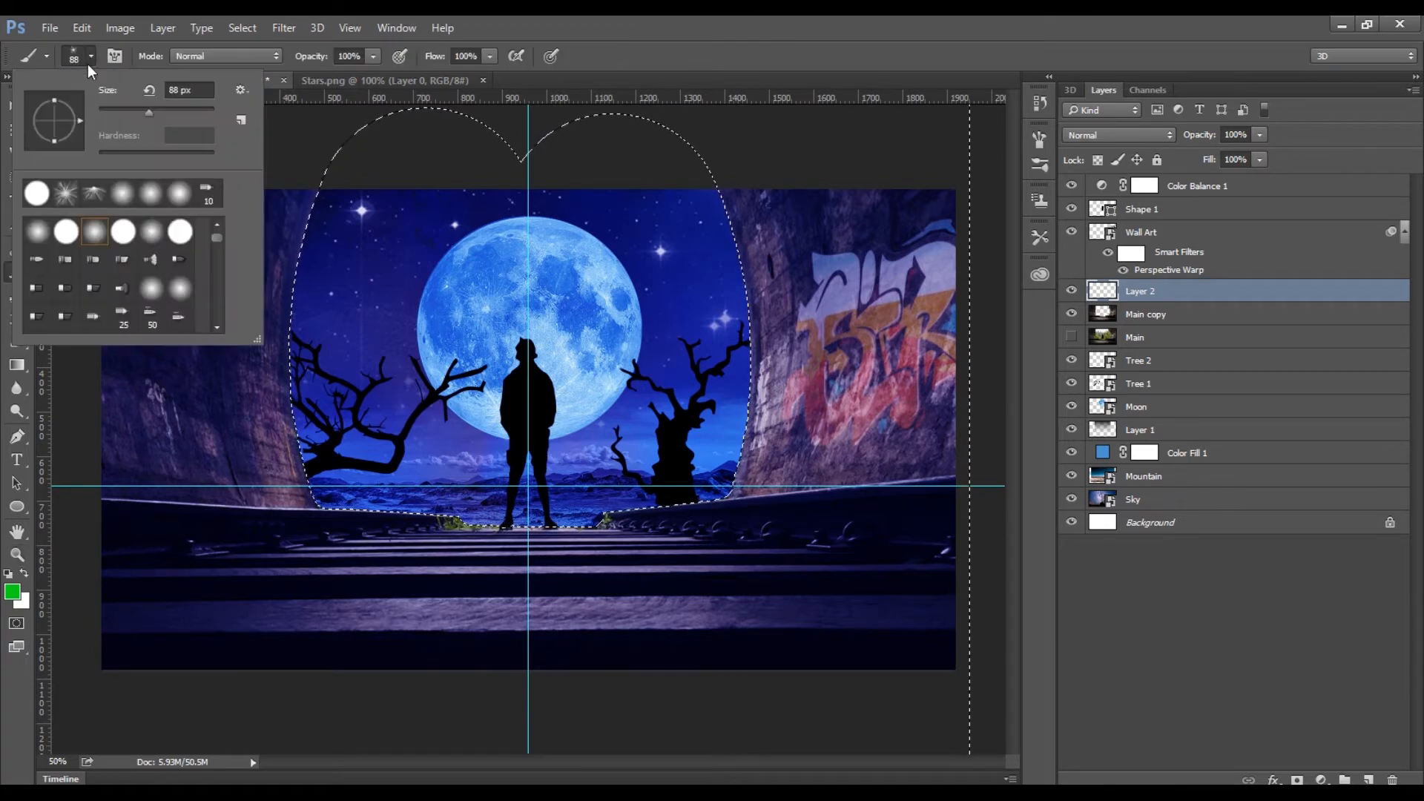
pyautogui.doubleClick(151, 194)
pyautogui.click(90, 57)
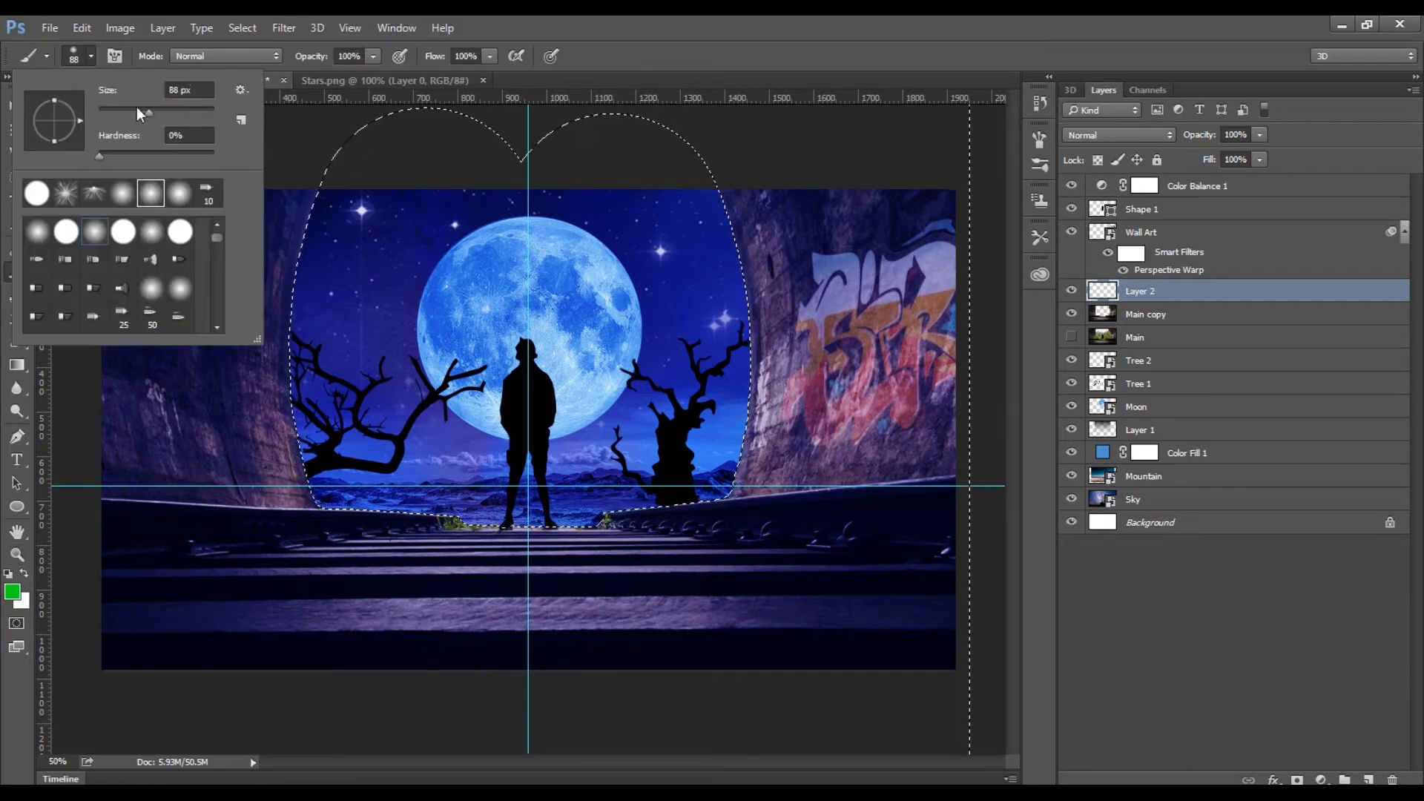
pyautogui.click(786, 24)
pyautogui.keyDown('alt'); pyautogui.click(454, 306); pyautogui.keyUp('alt')
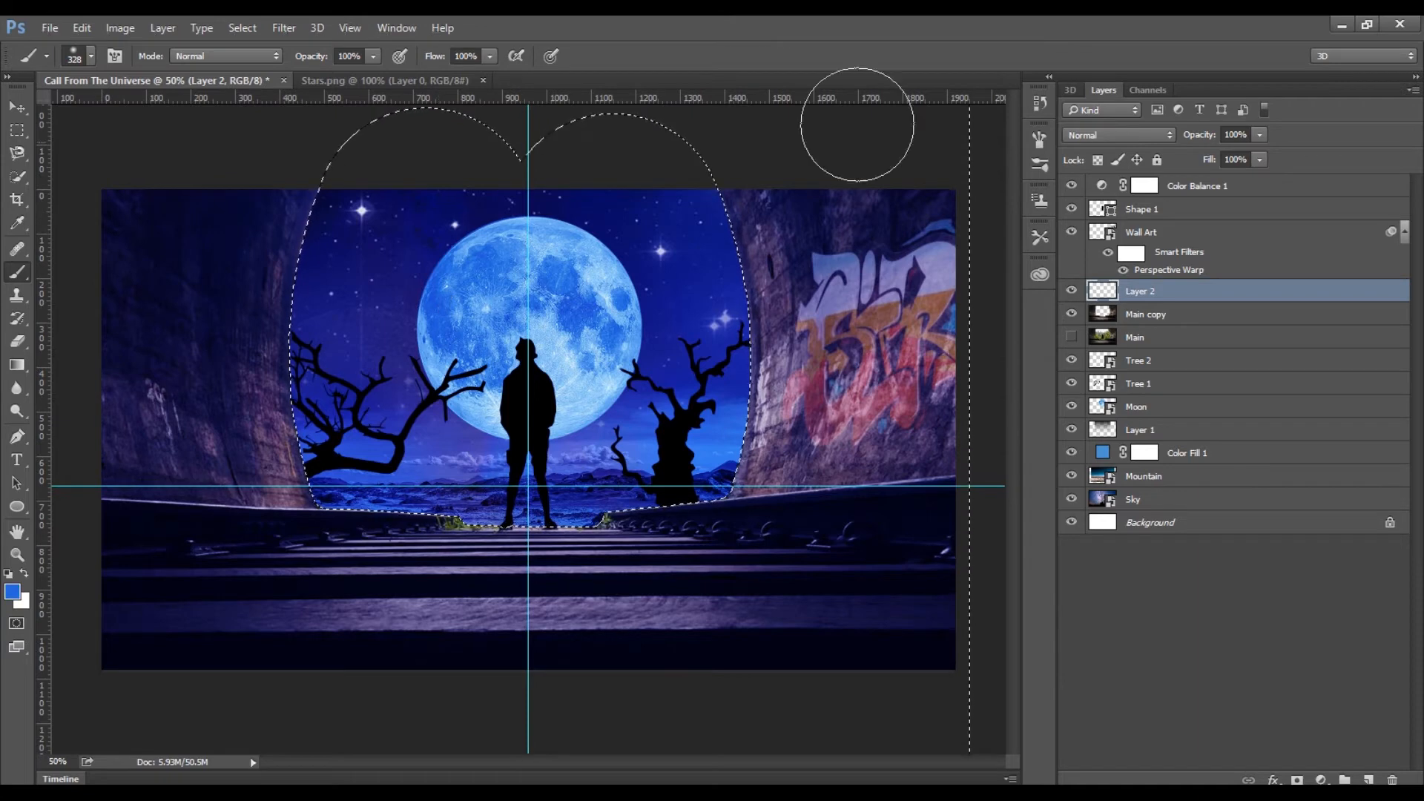
# Step: Set Layer 2 to Soft Light and paint blue light along the edges of the tunnel opening
pyautogui.click(1112, 135)
pyautogui.click(1083, 321)
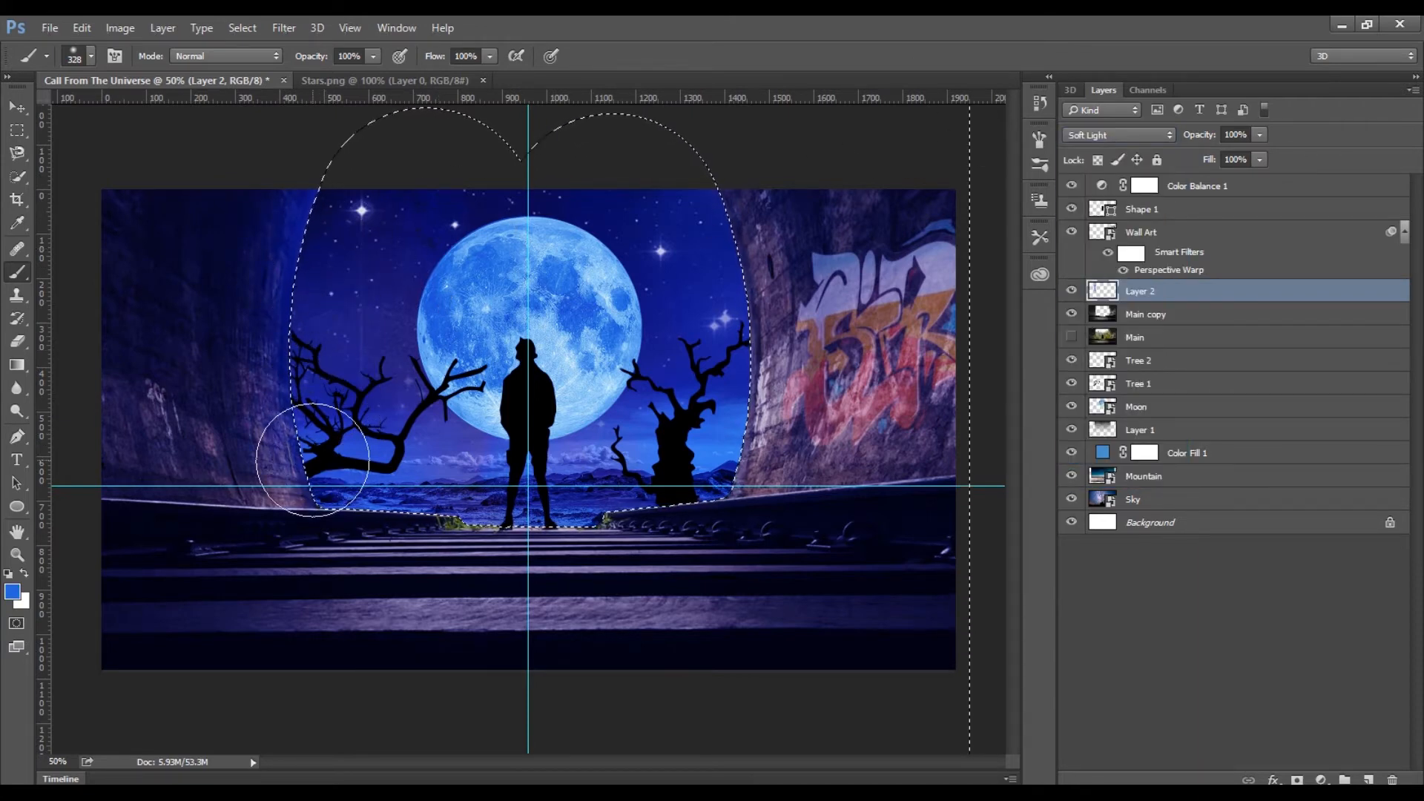
pyautogui.moveTo(304, 280)
pyautogui.mouseDown()
pyautogui.moveTo(329, 444)
pyautogui.moveTo(368, 482)
pyautogui.moveTo(549, 503)
pyautogui.mouseUp()
pyautogui.moveTo(722, 404)
pyautogui.mouseDown()
pyautogui.moveTo(741, 247)
pyautogui.moveTo(756, 315)
pyautogui.mouseUp()
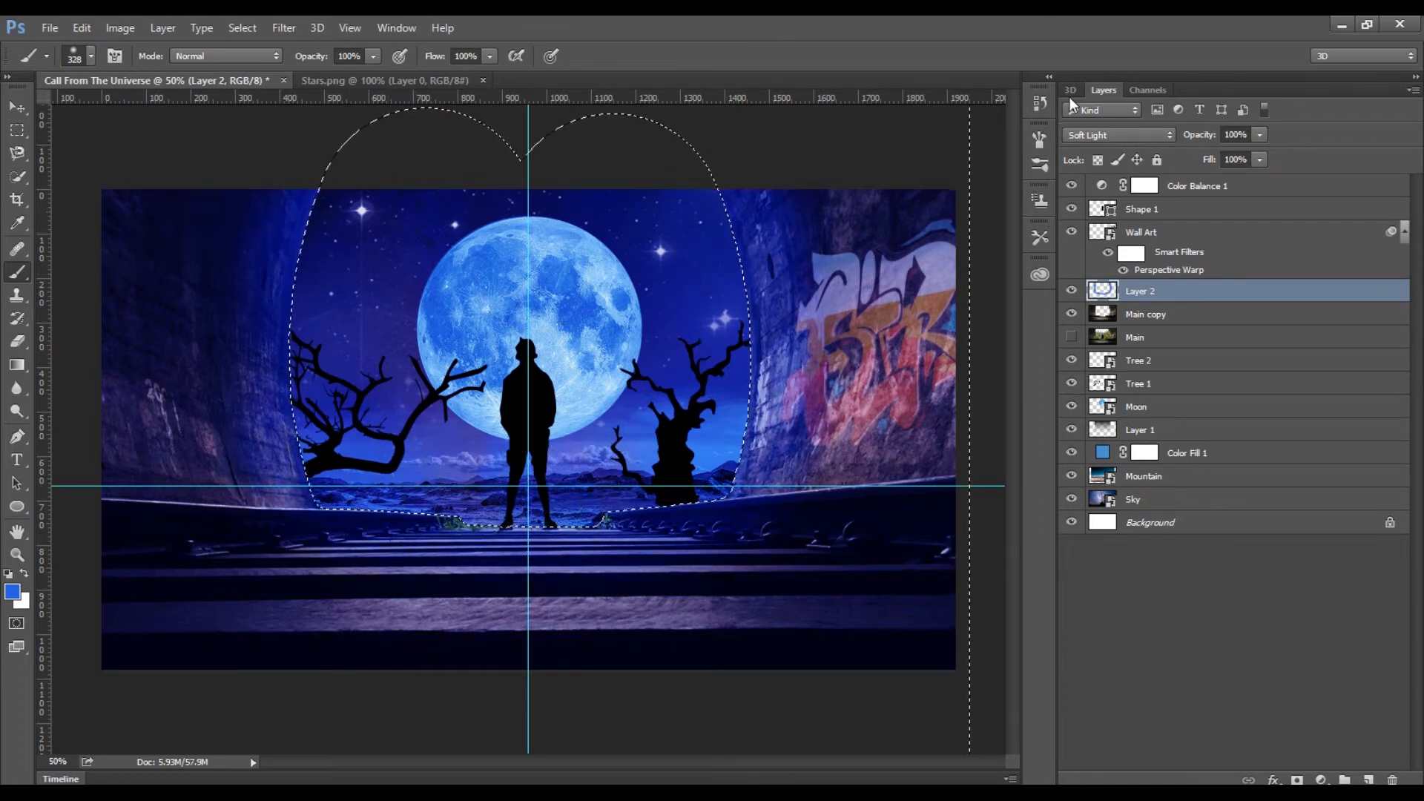
# Step: Deselect, reduce Layer 2's opacity to 64% and compare the image with the layer hidden and shown
pyautogui.click(242, 28)
pyautogui.click(256, 63)
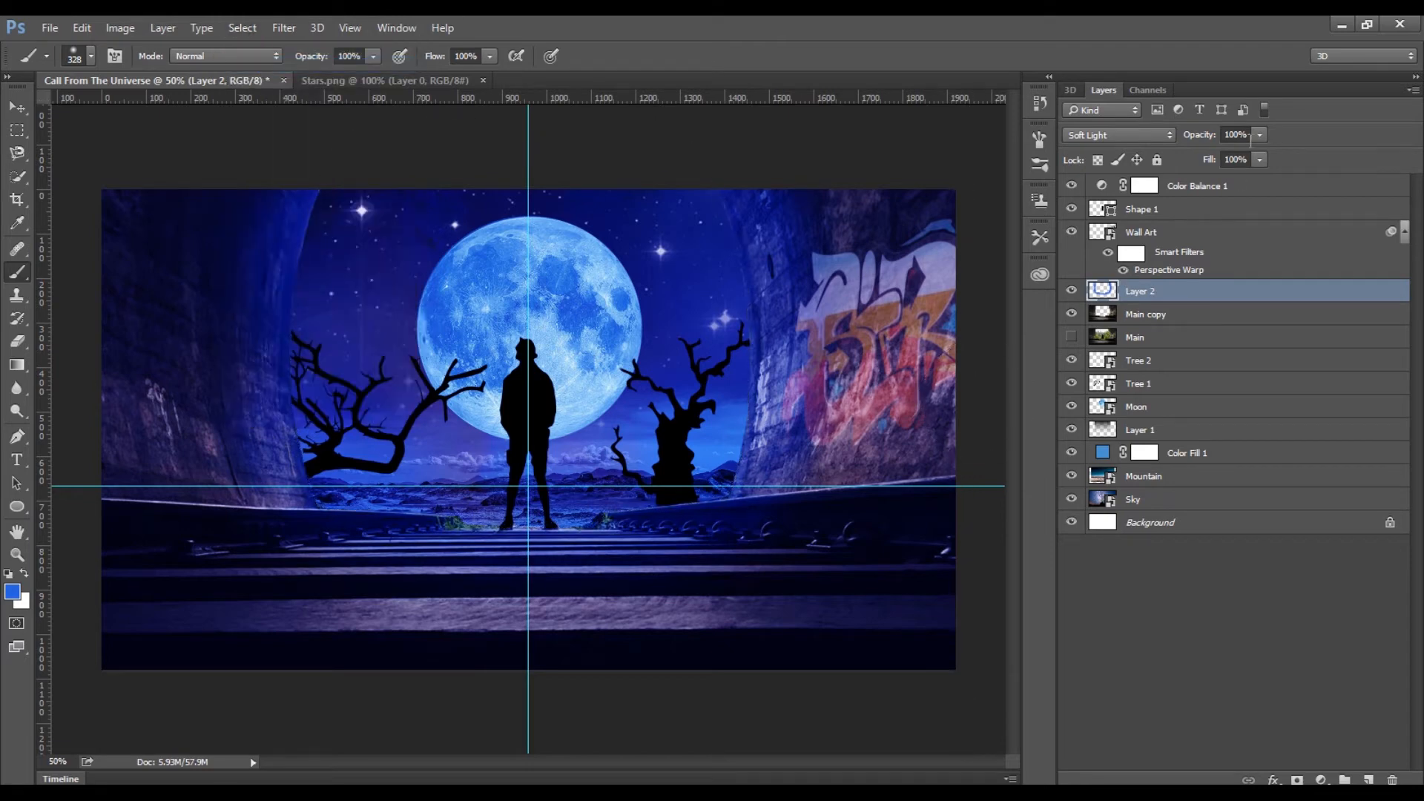
pyautogui.click(1233, 17)
pyautogui.click(1071, 292)
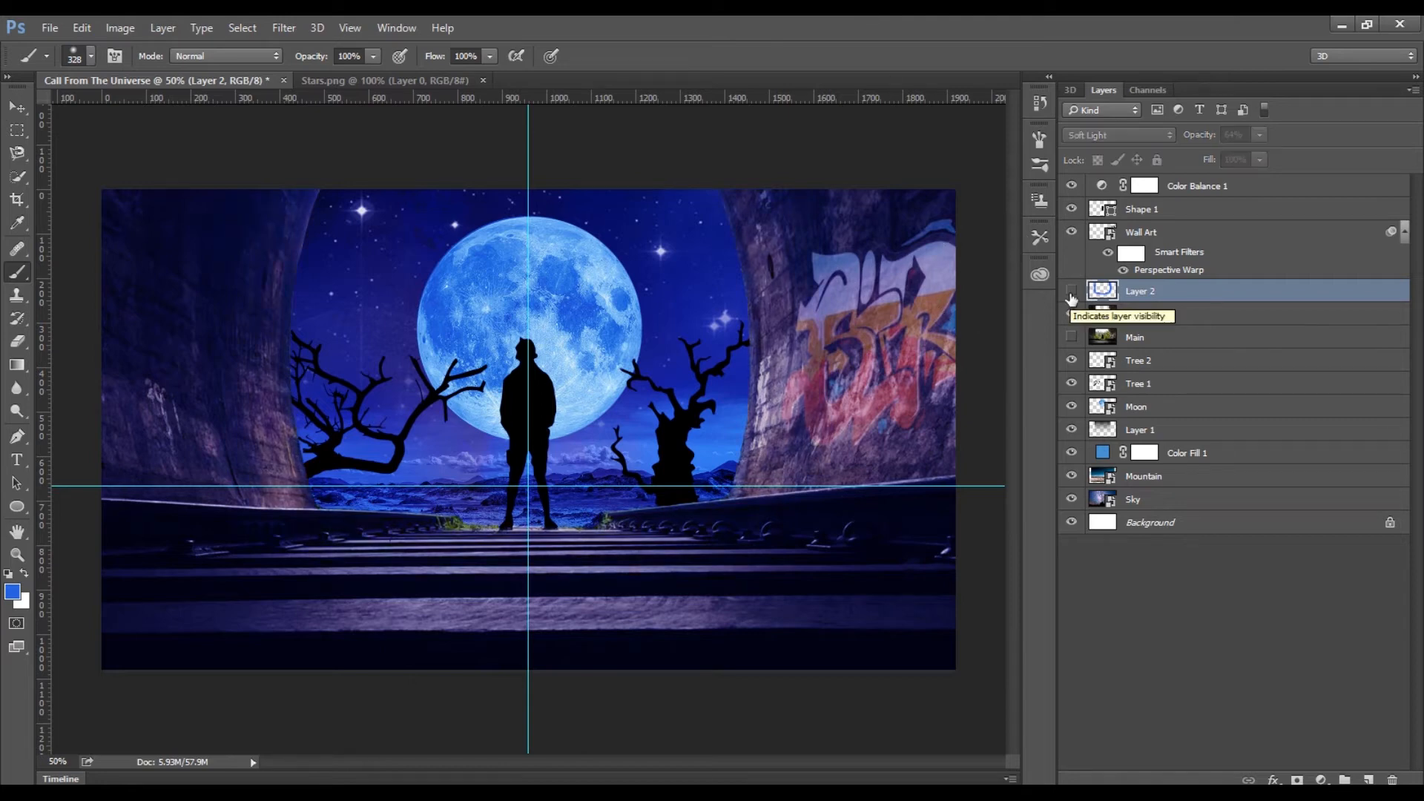
pyautogui.click(1072, 292)
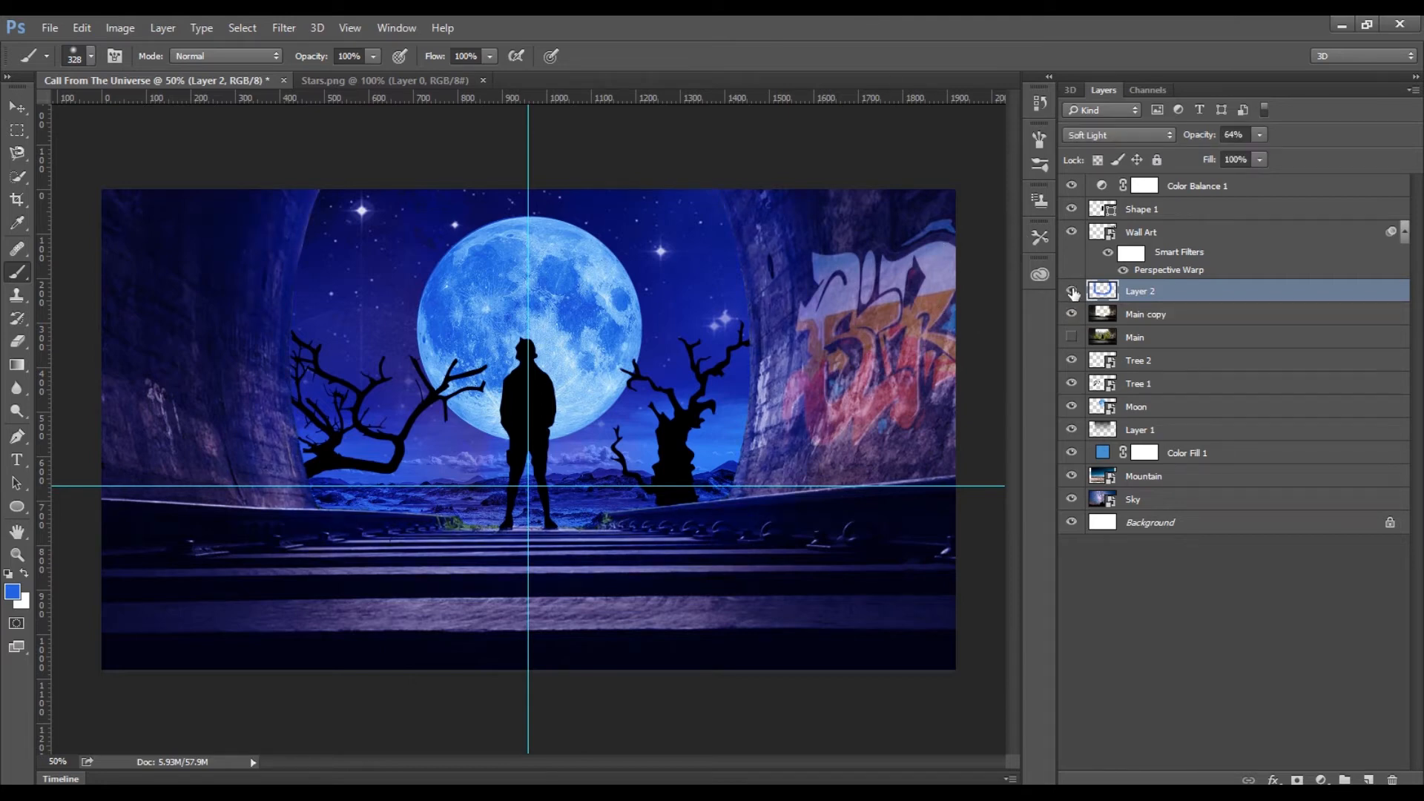
# Step: Scale the Moon layer down and position it centered behind the standing figure's head
pyautogui.click(1138, 407)
pyautogui.hotkey('ctrl', 't')
pyautogui.moveTo(348, 59); pyautogui.dragTo(336, 59)
pyautogui.click(630, 64)
pyautogui.click(18, 108)
pyautogui.moveTo(547, 299); pyautogui.dragTo(548, 294)
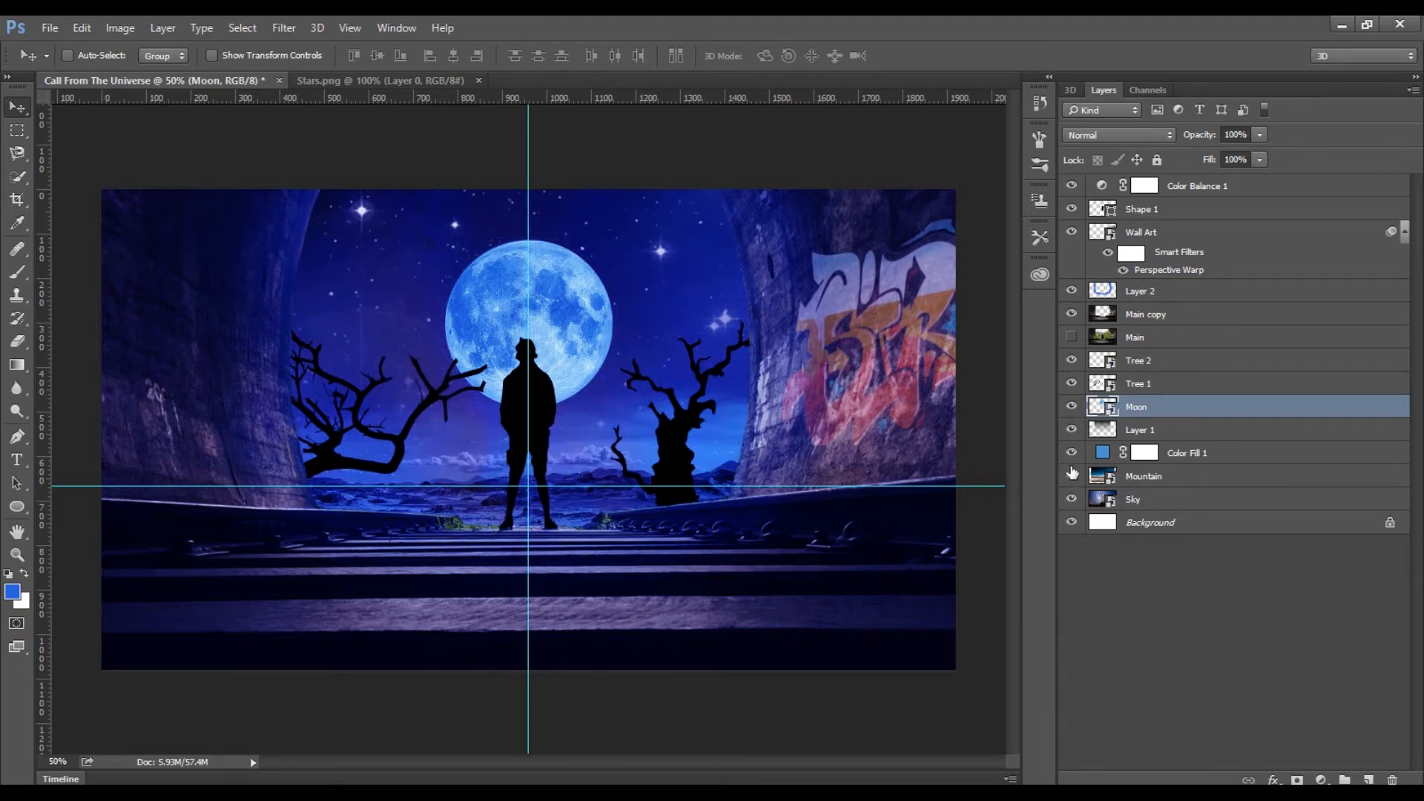
# Step: Add a new layer above the Mountain layer and set the brush size to 99 px
pyautogui.click(1104, 481)
pyautogui.click(1368, 779)
pyautogui.keyDown('ctrl'); pyautogui.click(1104, 495); pyautogui.keyUp('ctrl')
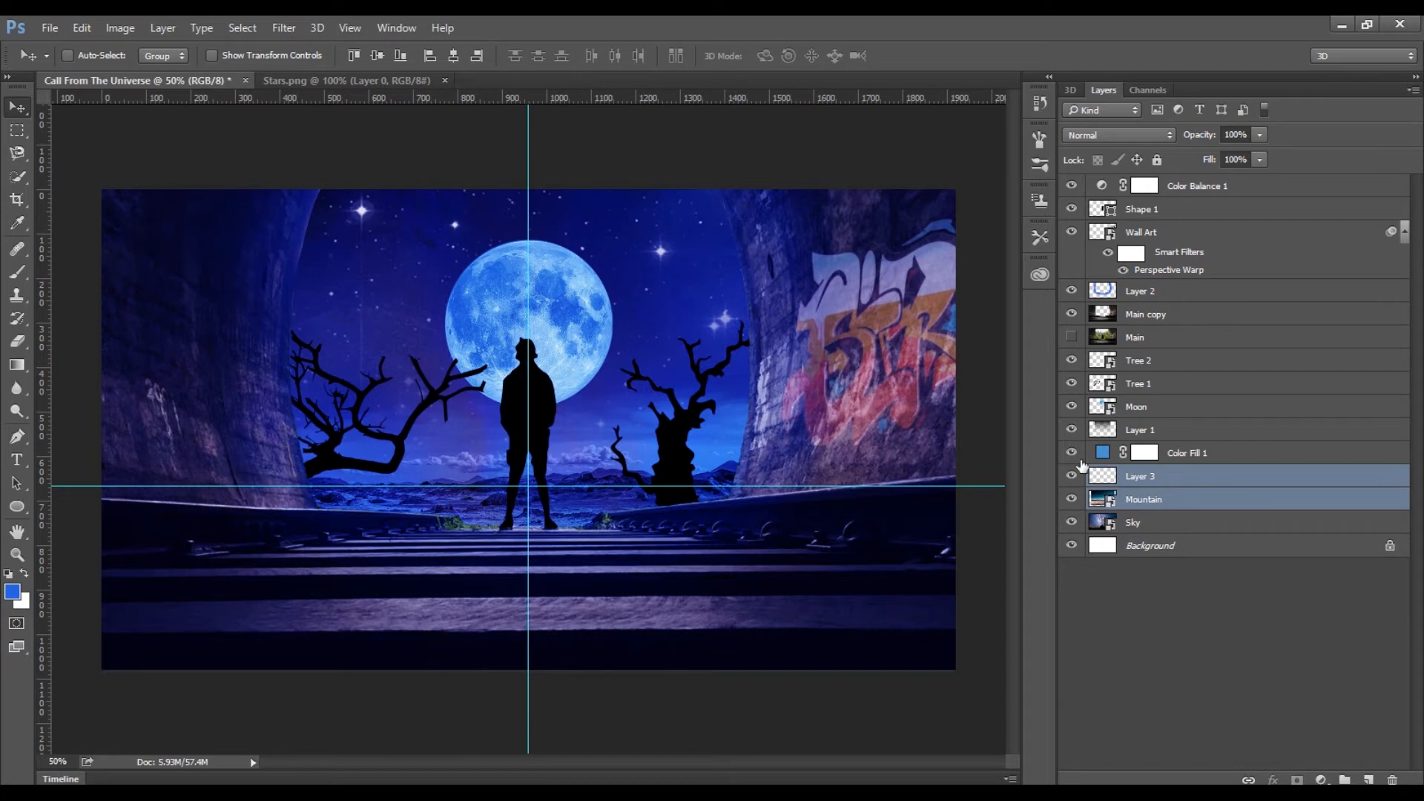
pyautogui.click(17, 273)
pyautogui.click(91, 56)
pyautogui.click(154, 113)
pyautogui.click(636, 20)
# Step: Make Layer 3 the only selected layer and load the Mountain layer's outline as a selection
pyautogui.click(348, 314)
pyautogui.click(651, 318)
pyautogui.click(1107, 481)
pyautogui.keyDown('ctrl'); pyautogui.click(1103, 500); pyautogui.keyUp('ctrl')
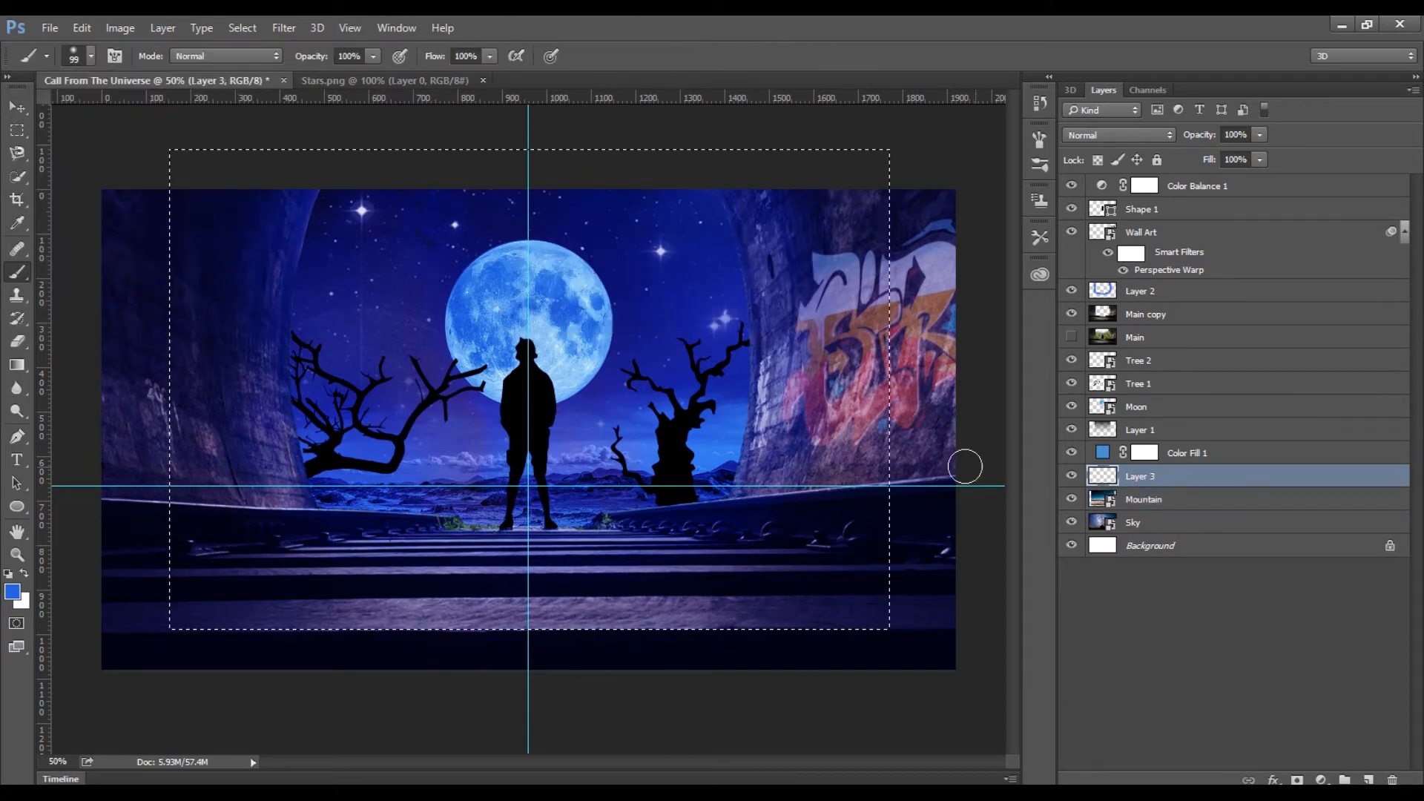
# Step: Paint a light blue glow sampled from the moon around the figure on Layer 3 and set its opacity to 35%
pyautogui.doubleClick(17, 554)
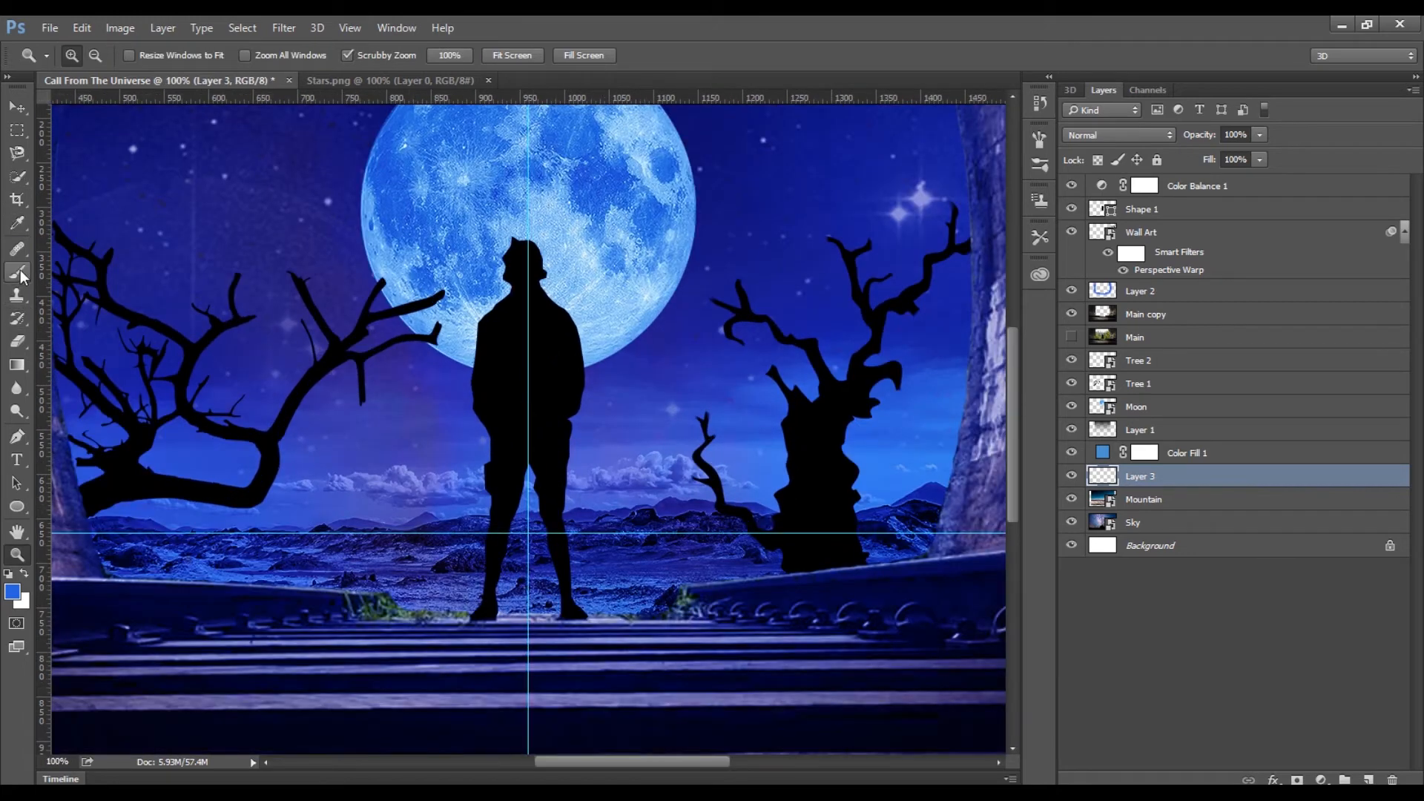
pyautogui.click(21, 274)
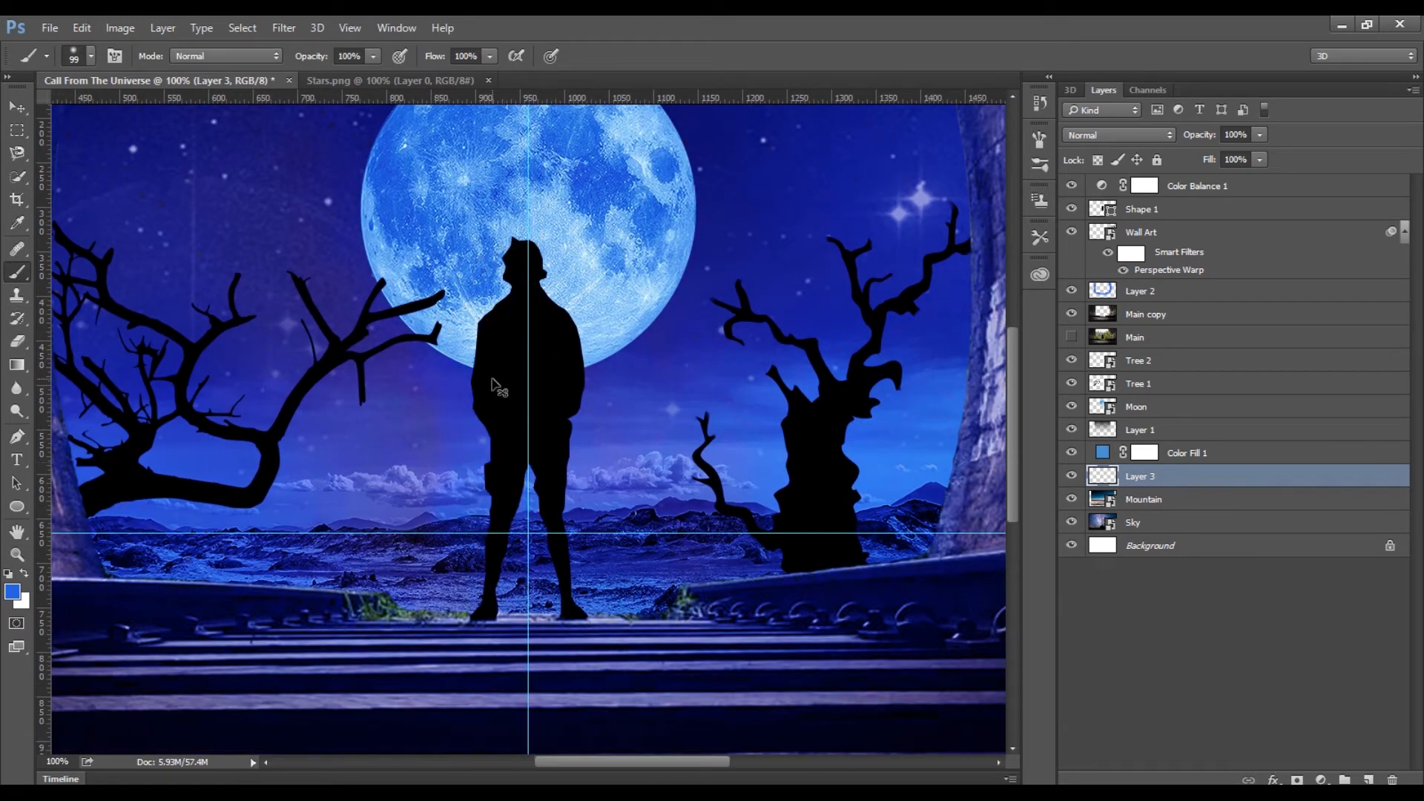
pyautogui.keyDown('alt'); pyautogui.click(582, 243); pyautogui.keyUp('alt')
pyautogui.moveTo(477, 366)
pyautogui.mouseDown()
pyautogui.moveTo(496, 482)
pyautogui.moveTo(488, 605)
pyautogui.moveTo(572, 589)
pyautogui.moveTo(547, 333)
pyautogui.moveTo(519, 227)
pyautogui.mouseUp()
pyautogui.moveTo(1263, 132)
pyautogui.mouseDown()
pyautogui.moveTo(1239, 157)
pyautogui.moveTo(1199, 157)
pyautogui.mouseUp()
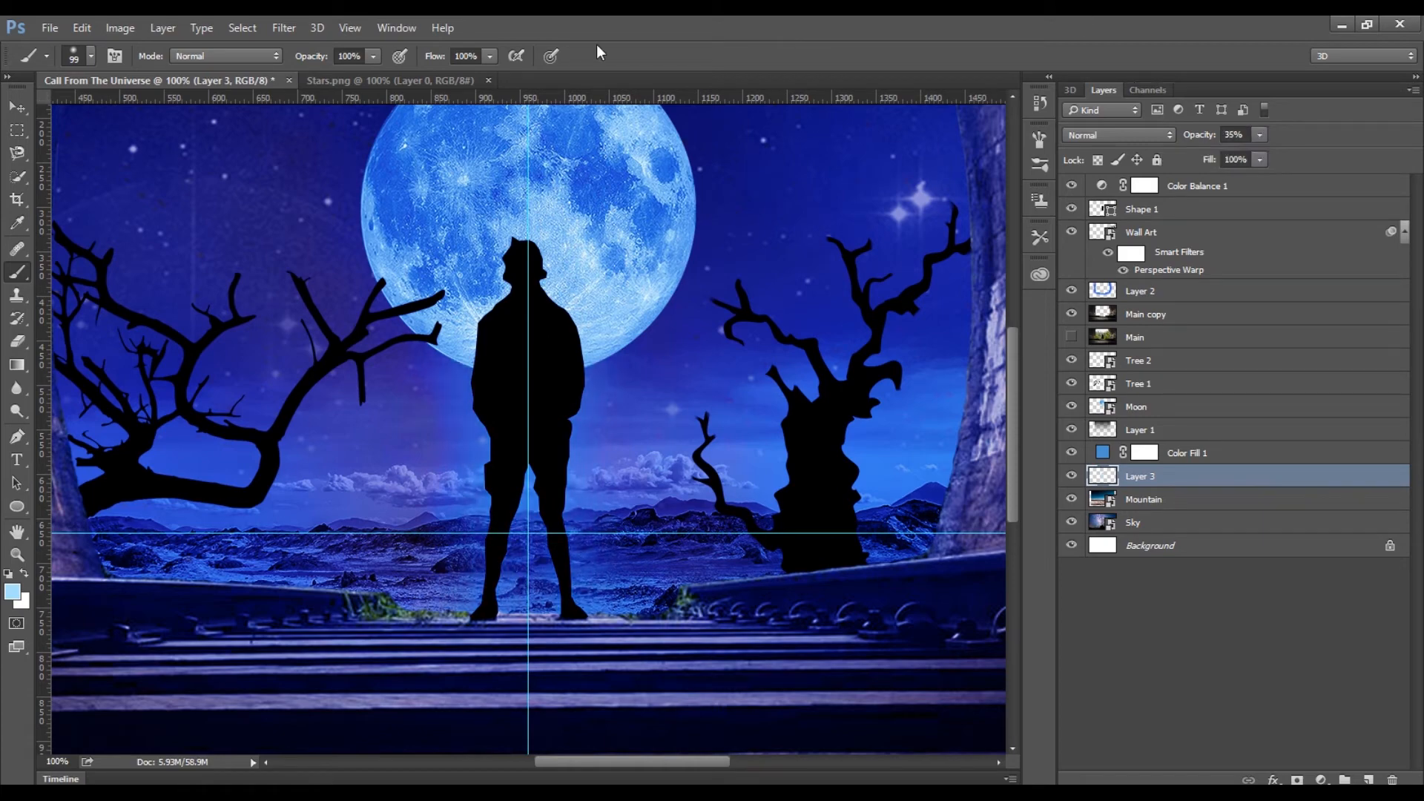
# Step: Duplicate the black figure's Shape 1 layer and flip the copy vertically
pyautogui.press('z')
pyautogui.keyDown('alt'); pyautogui.click(436, 393); pyautogui.keyUp('alt')
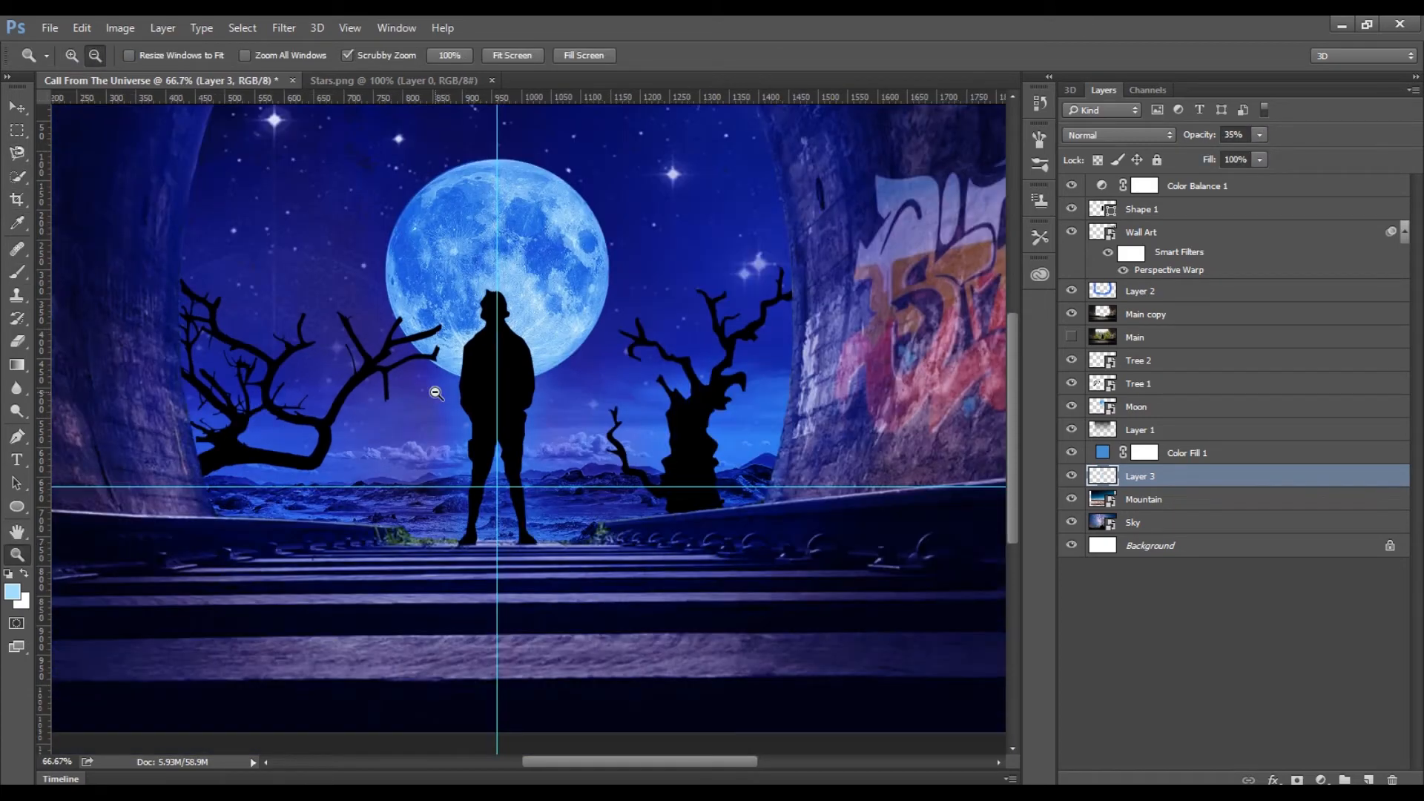
pyautogui.click(1071, 208)
pyautogui.click(1071, 209)
pyautogui.click(1155, 212)
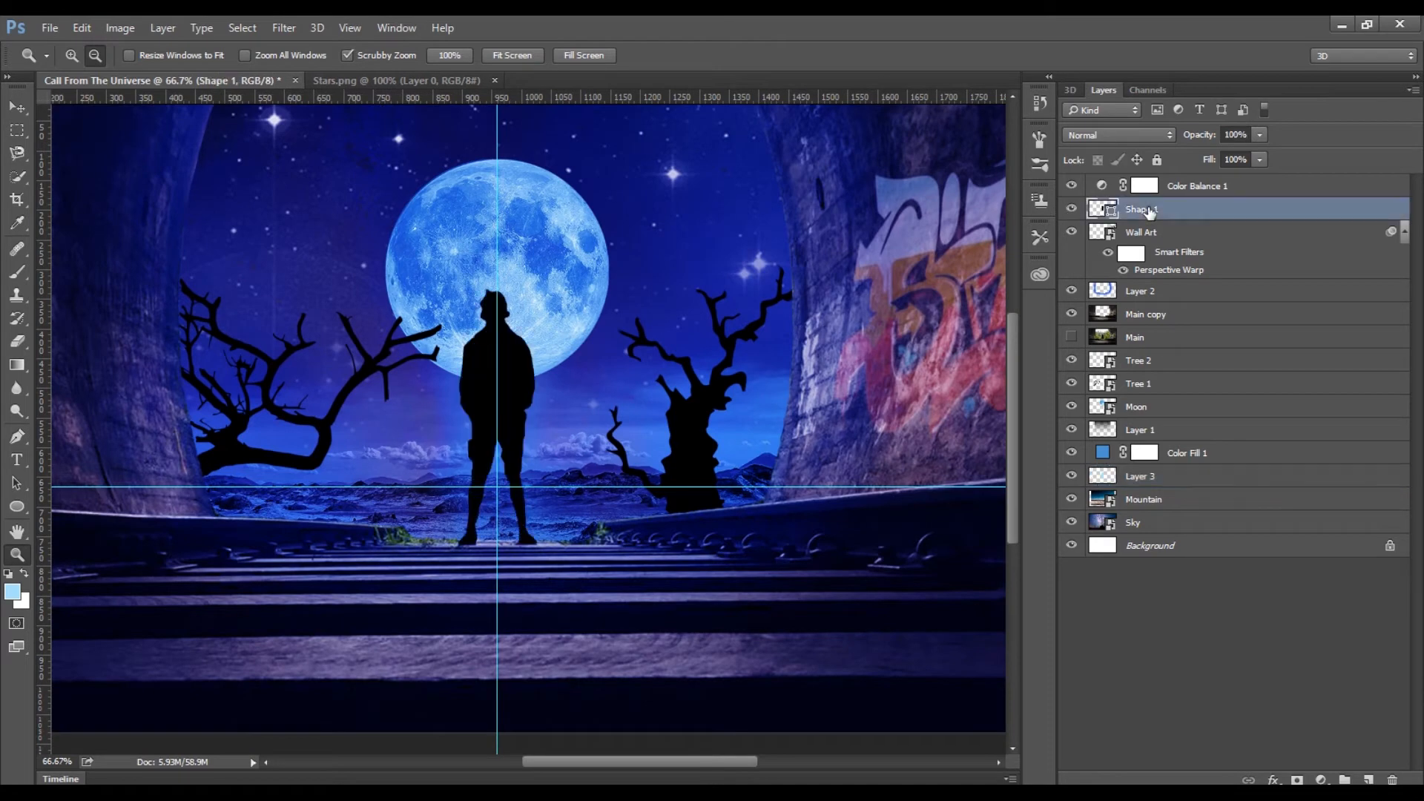
pyautogui.hotkey('ctrl', 'j')
pyautogui.click(81, 28)
pyautogui.moveTo(111, 391)
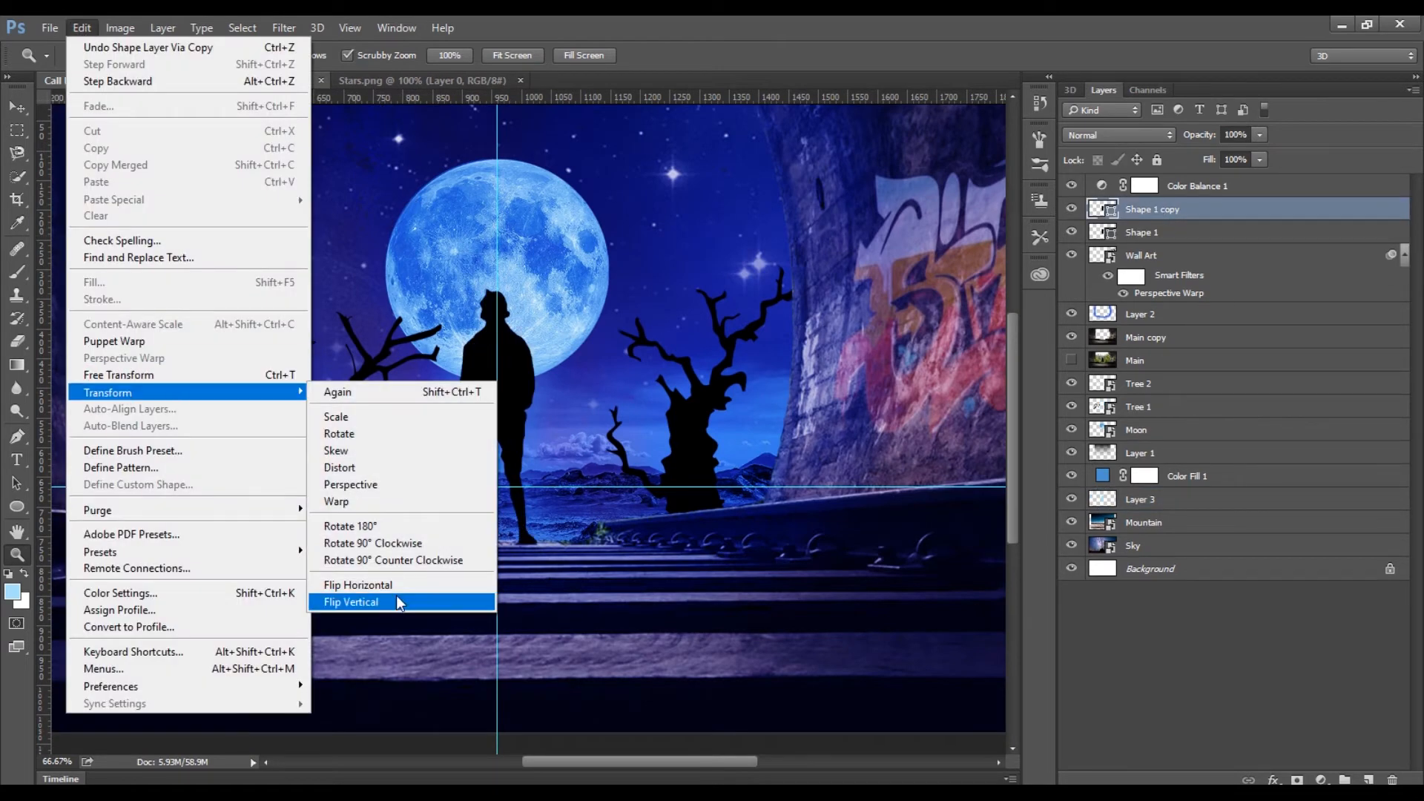
pyautogui.click(396, 595)
# Step: Move the flipped figure copy below the original so that their feet meet
pyautogui.press('v')
pyautogui.moveTo(502, 377); pyautogui.dragTo(514, 635)
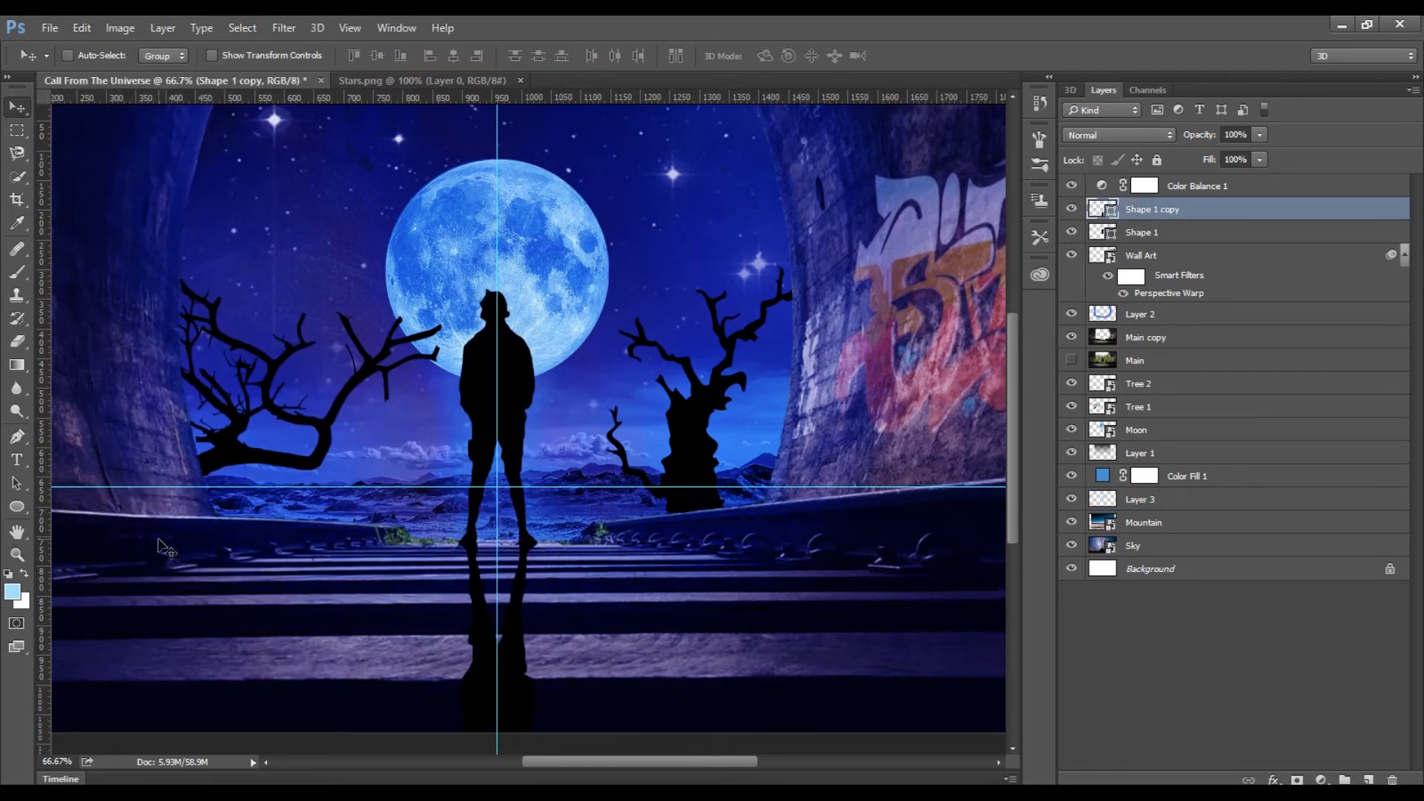
pyautogui.press('z')
pyautogui.keyDown('alt'); pyautogui.click(247, 225); pyautogui.keyUp('alt')
pyautogui.keyDown('alt'); pyautogui.click(460, 347); pyautogui.keyUp('alt')
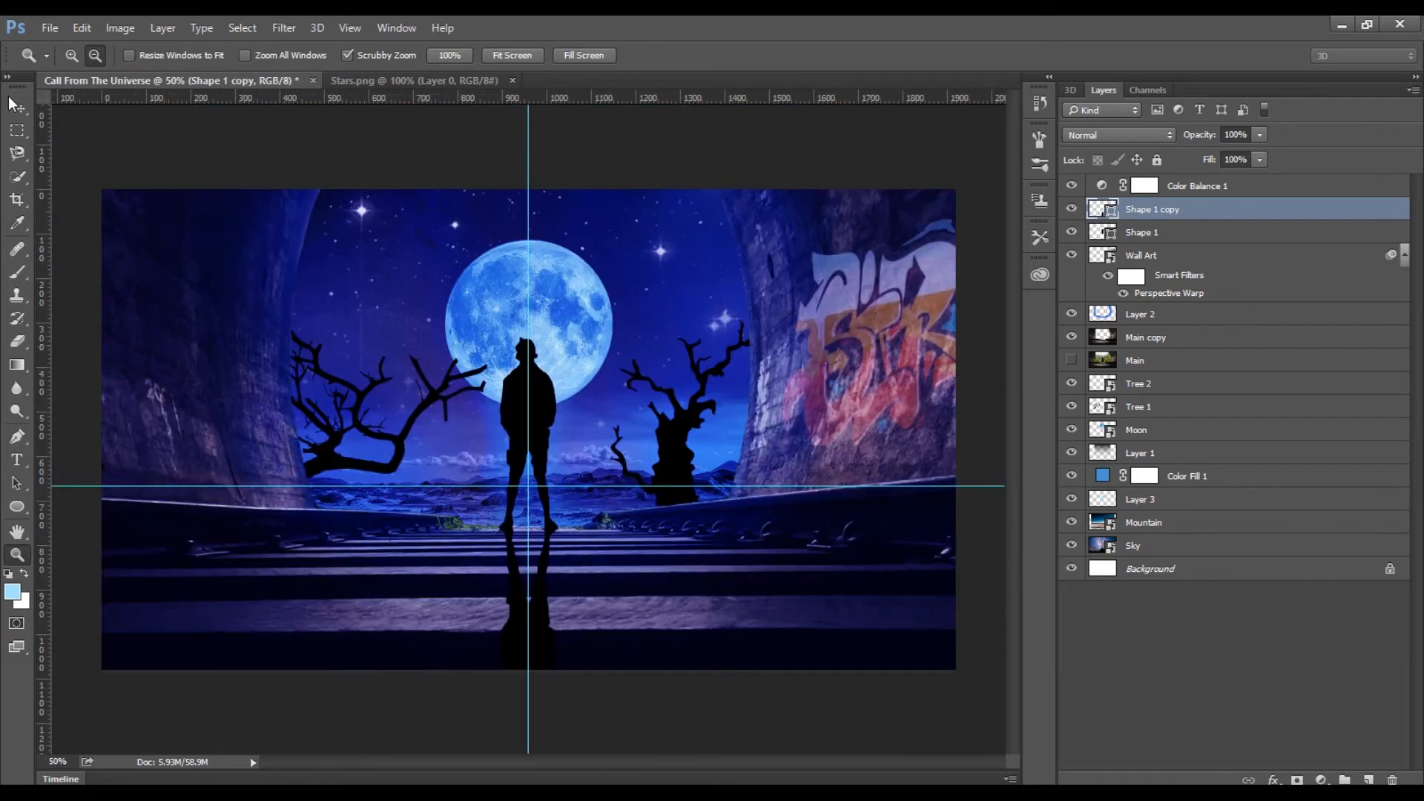
# Step: Transform the flipped figure copy into a shorter, wider shadow on the railway tracks
pyautogui.click(82, 27)
pyautogui.click(656, 24)
pyautogui.hotkey('ctrl', 't')
pyautogui.moveTo(566, 724); pyautogui.dragTo(612, 588)
pyautogui.moveTo(499, 717); pyautogui.dragTo(468, 584)
pyautogui.moveTo(605, 580); pyautogui.dragTo(530, 605)
pyautogui.click(810, 56)
# Step: Go through the blend modes for the Shape 1 copy shadow, keep Normal and set its opacity to 64%
pyautogui.click(1160, 134)
pyautogui.click(1159, 133)
pyautogui.scroll(-10, 1159, 133)
pyautogui.scroll(-13, 1159, 133)
pyautogui.click(1160, 133)
pyautogui.click(1160, 133)
pyautogui.click(1115, 138)
pyautogui.click(1115, 151)
pyautogui.moveTo(1235, 158); pyautogui.dragTo(1227, 157)
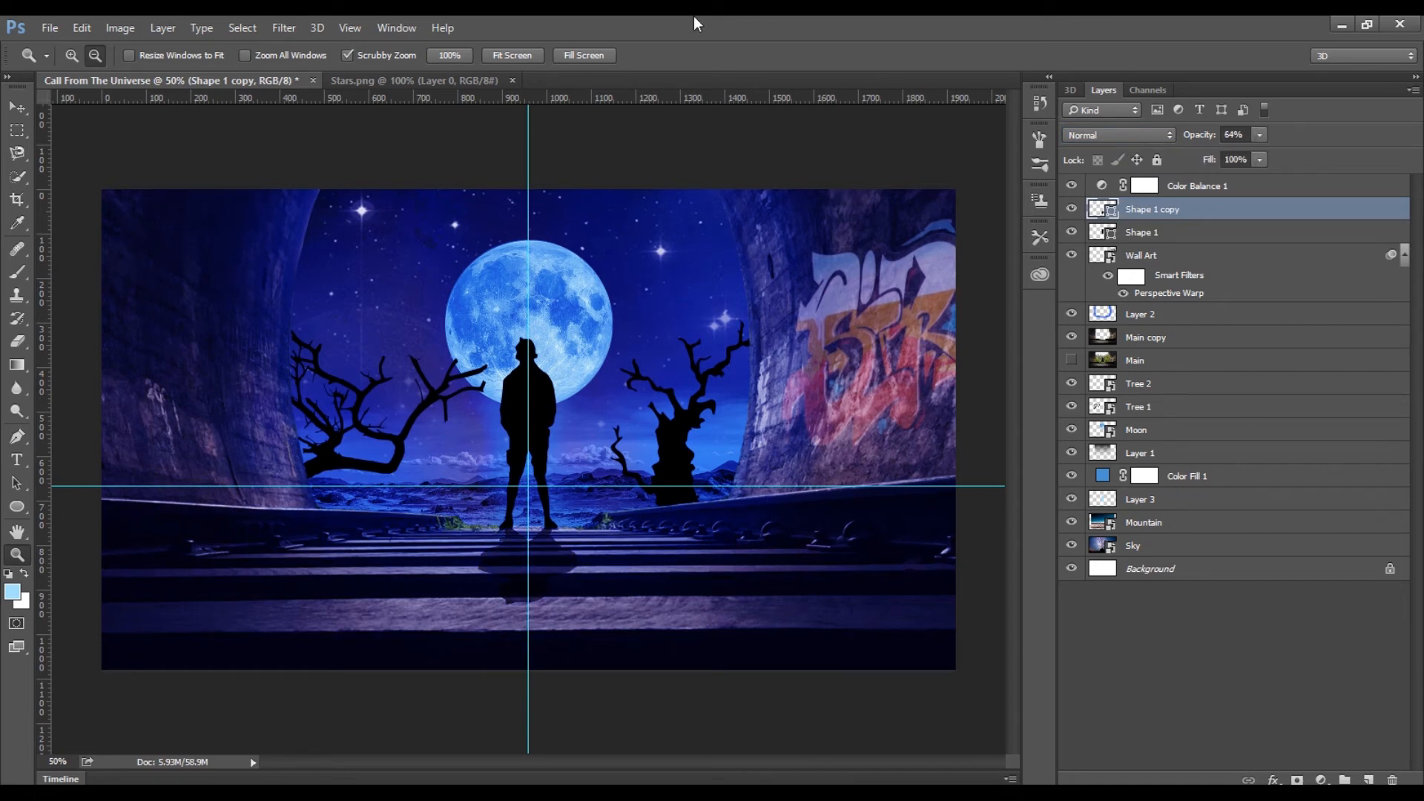
# Step: Remove the vertical and horizontal guides from the canvas
pyautogui.press('v')
pyautogui.moveTo(528, 234); pyautogui.dragTo(44, 245)
pyautogui.moveTo(267, 486); pyautogui.dragTo(667, 95)
# Step: Add a black Solid Color fill layer above Color Balance 1 and set its opacity to 32%
pyautogui.click(1204, 186)
pyautogui.click(1321, 781)
pyautogui.click(1257, 395)
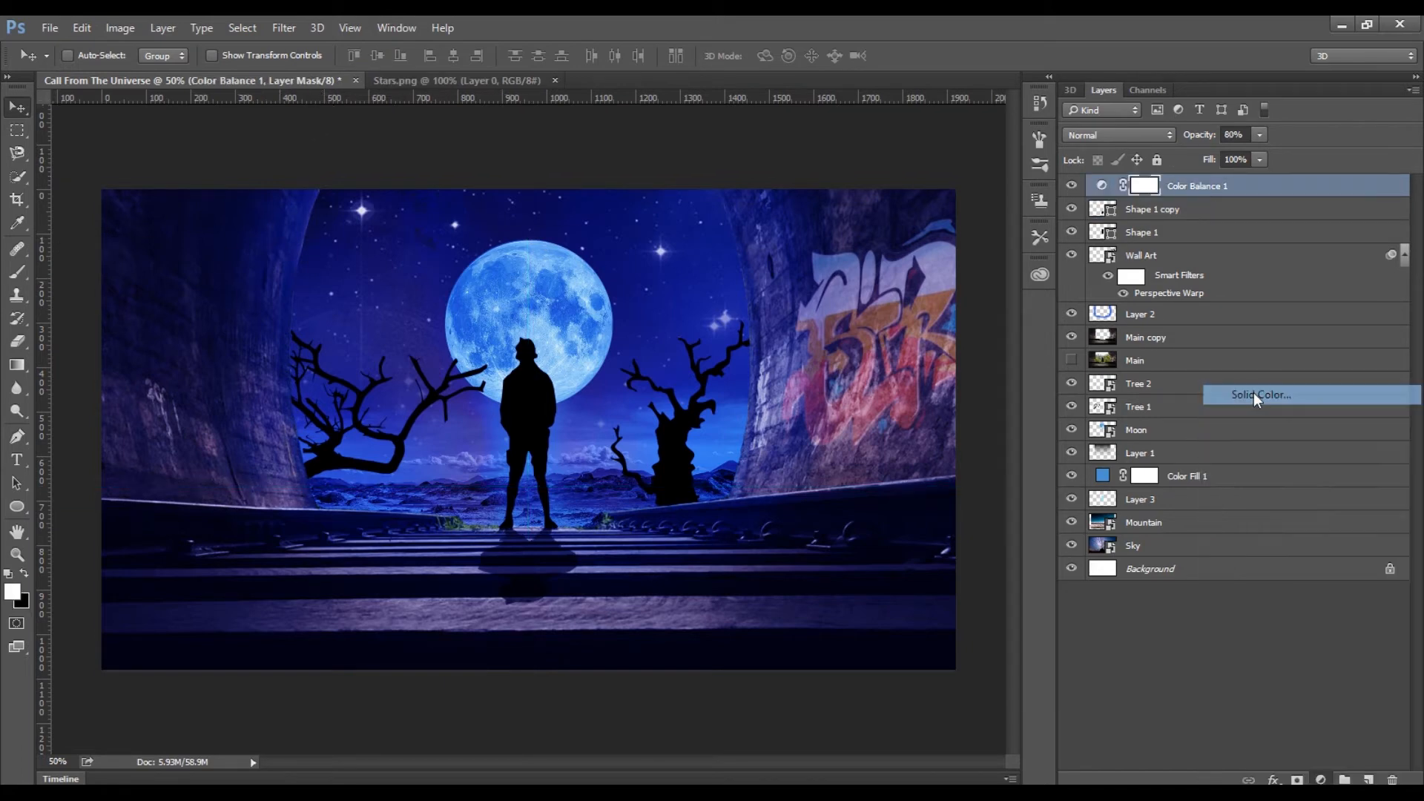
pyautogui.moveTo(875, 416); pyautogui.dragTo(821, 447)
pyautogui.click(1230, 210)
pyautogui.moveTo(1253, 135); pyautogui.dragTo(1199, 157)
# Step: Rasterize the black Color Fill 2 layer for erasing and set the eraser size to 436 px
pyautogui.press('e')
pyautogui.click(90, 56)
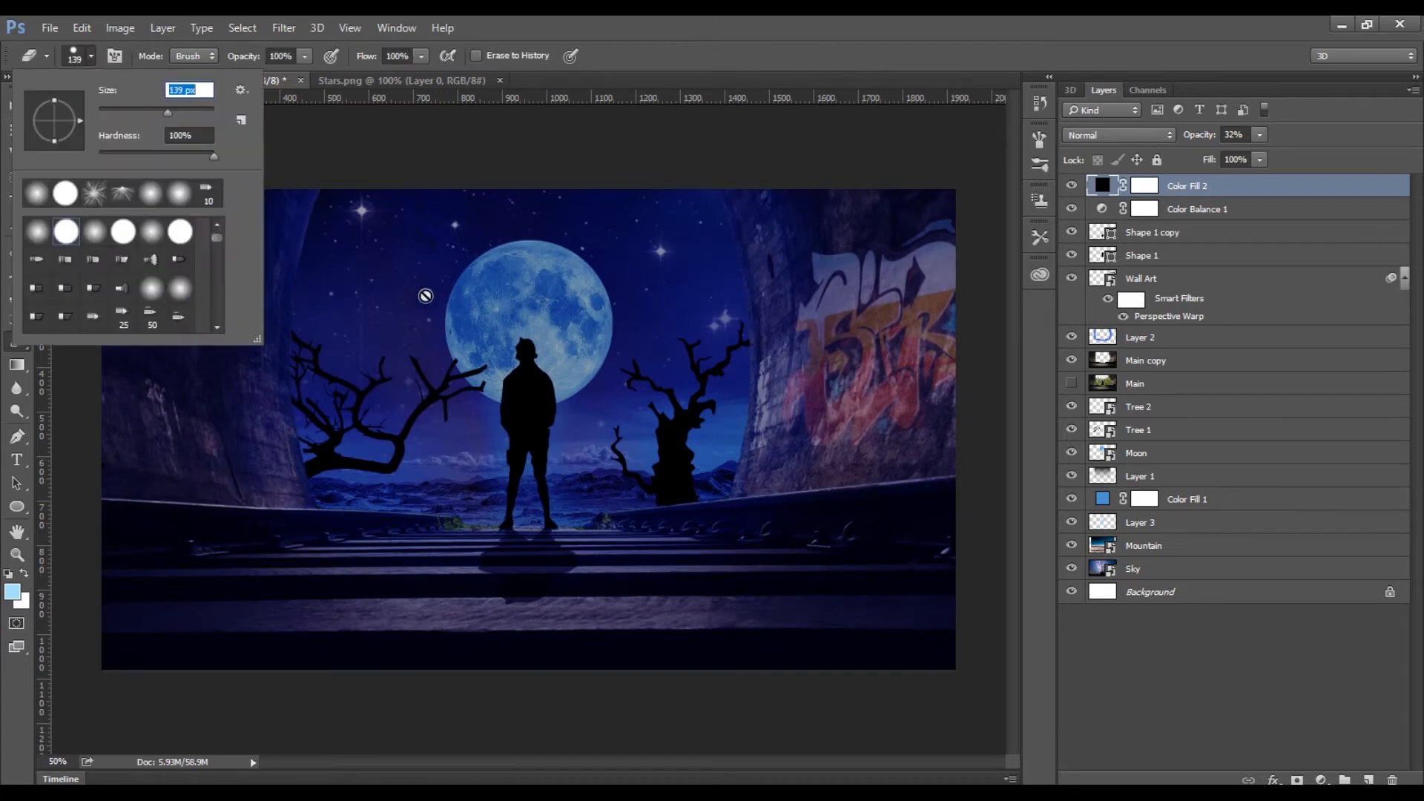
pyautogui.click(414, 270)
pyautogui.click(639, 331)
pyautogui.click(90, 57)
pyautogui.moveTo(168, 113); pyautogui.dragTo(201, 114)
pyautogui.click(700, 52)
pyautogui.click(89, 57)
pyautogui.click(405, 217)
# Step: Erase the middle of the black Color Fill 2 layer with a soft 1163 px eraser and set its opacity to 78%
pyautogui.click(90, 57)
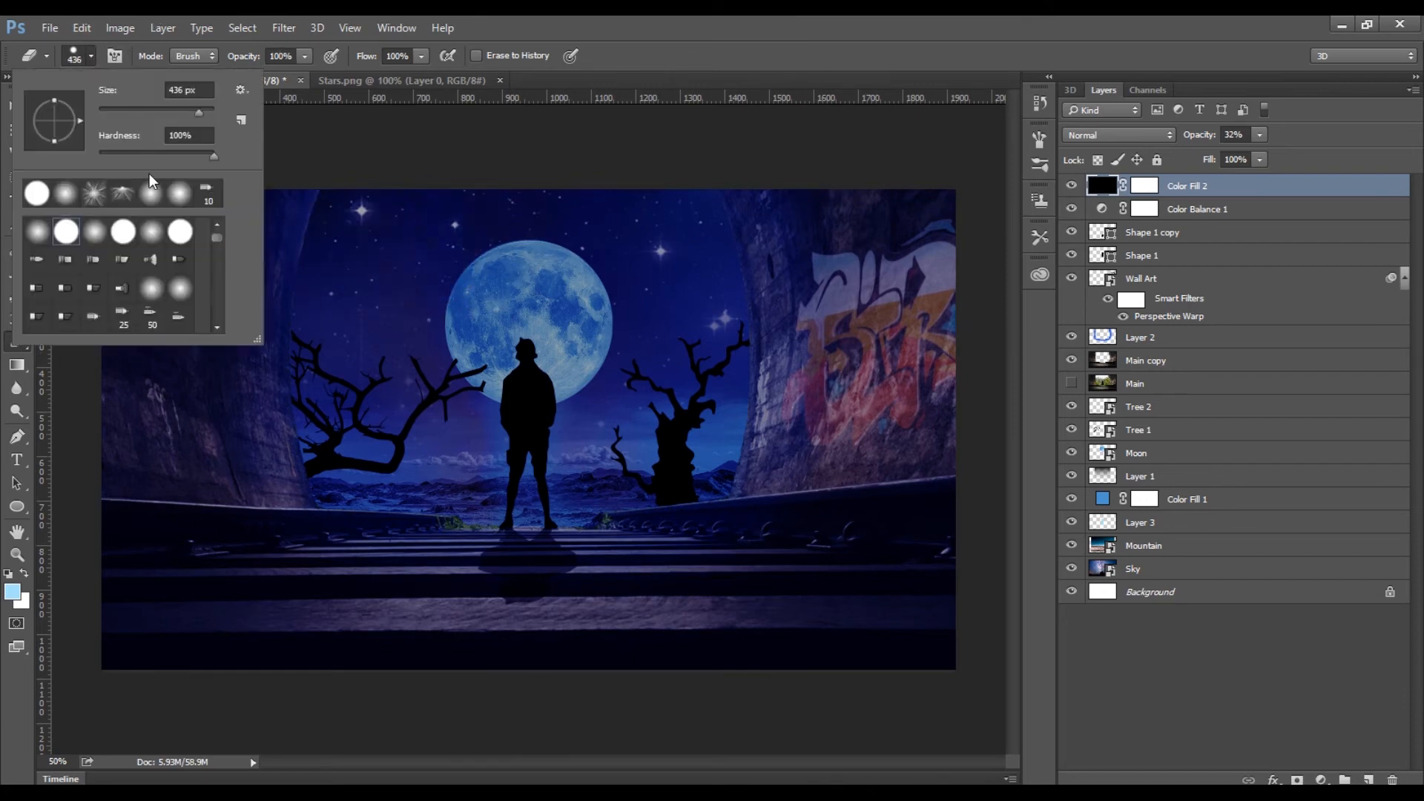
pyautogui.click(91, 56)
pyautogui.click(91, 56)
pyautogui.moveTo(198, 113); pyautogui.dragTo(212, 117)
pyautogui.click(410, 235)
pyautogui.moveTo(417, 207)
pyautogui.mouseDown()
pyautogui.moveTo(411, 298)
pyautogui.moveTo(477, 375)
pyautogui.moveTo(595, 408)
pyautogui.moveTo(620, 238)
pyautogui.mouseUp()
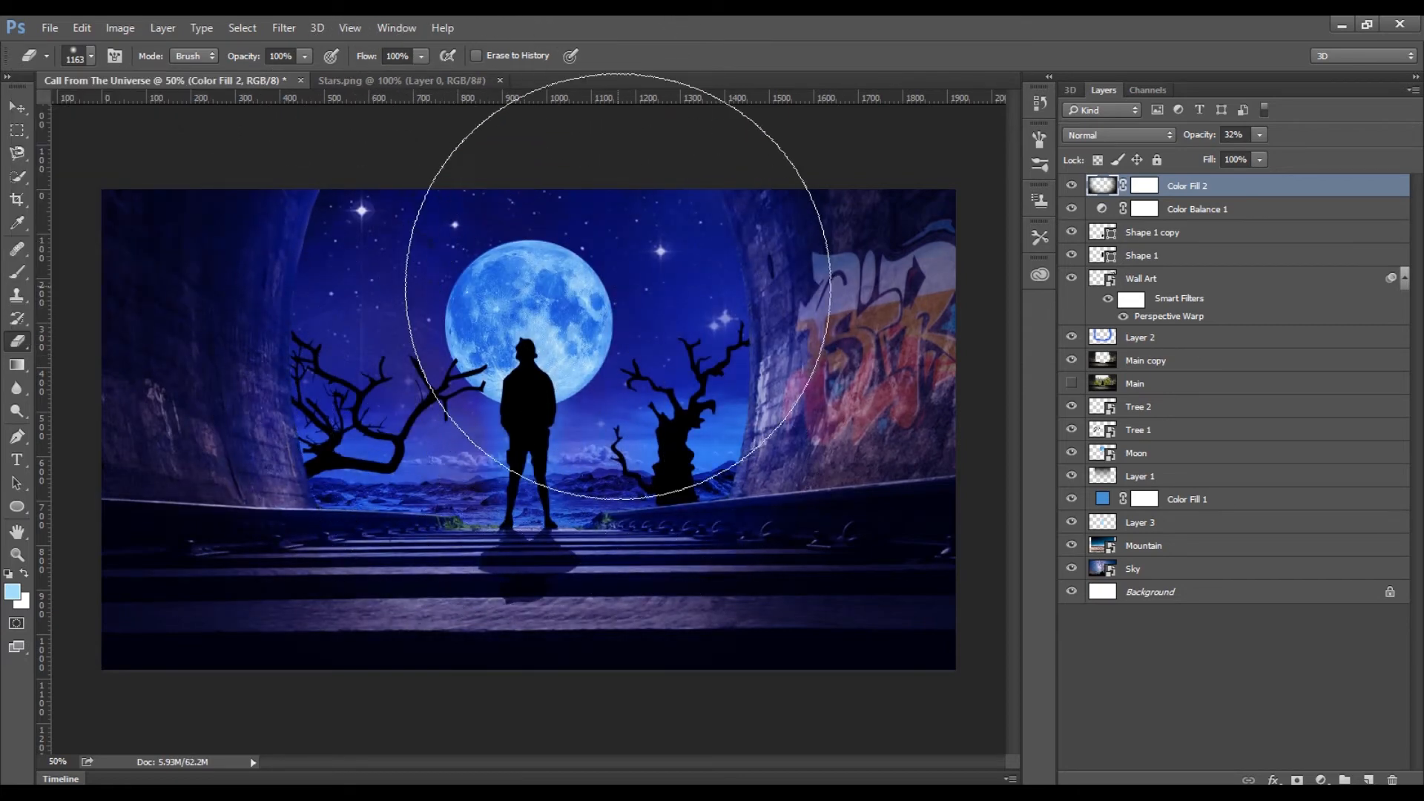
pyautogui.moveTo(1280, 154); pyautogui.dragTo(1302, 149)
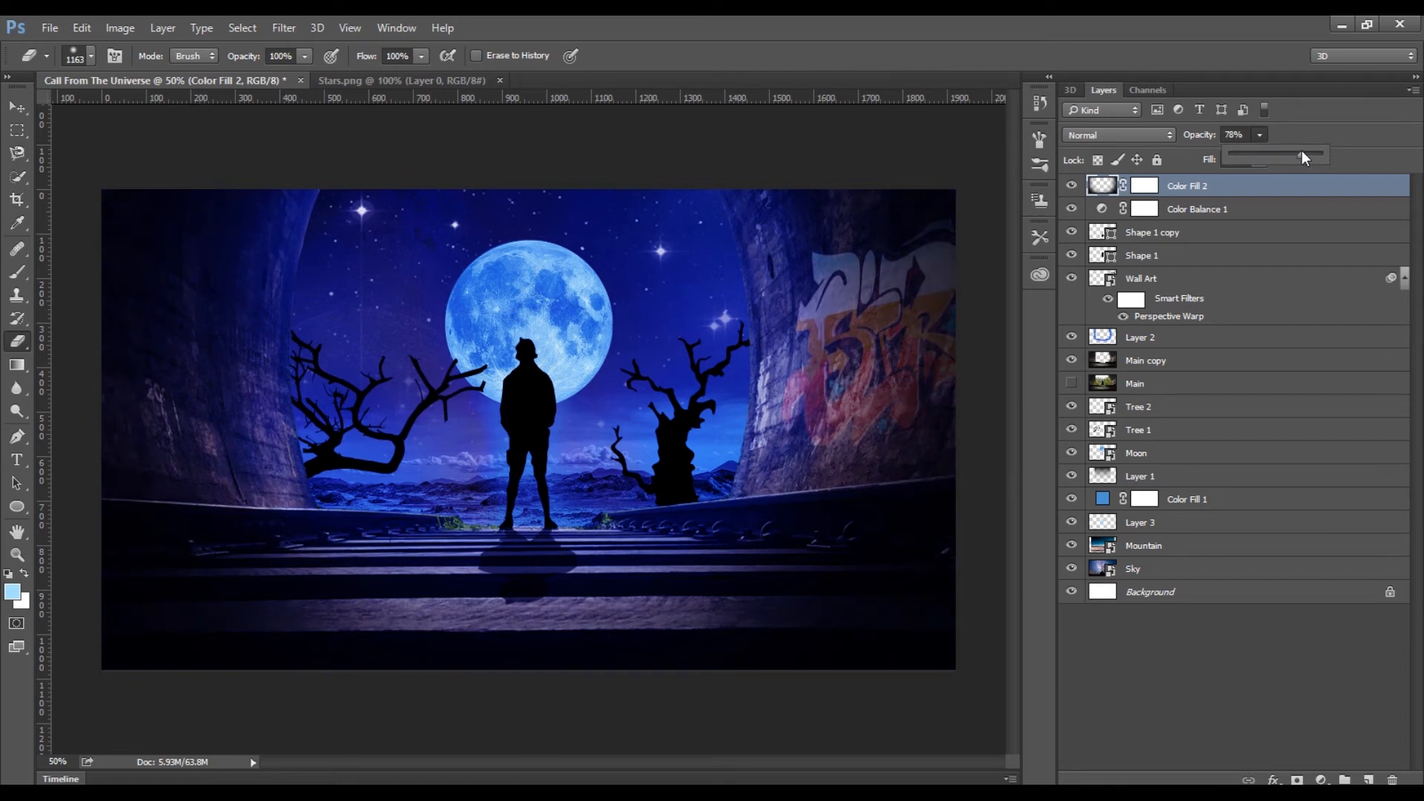
# Step: Add a dark magenta Solid Color fill layer directly above Color Balance 1
pyautogui.click(1209, 210)
pyautogui.click(1321, 779)
pyautogui.click(1224, 388)
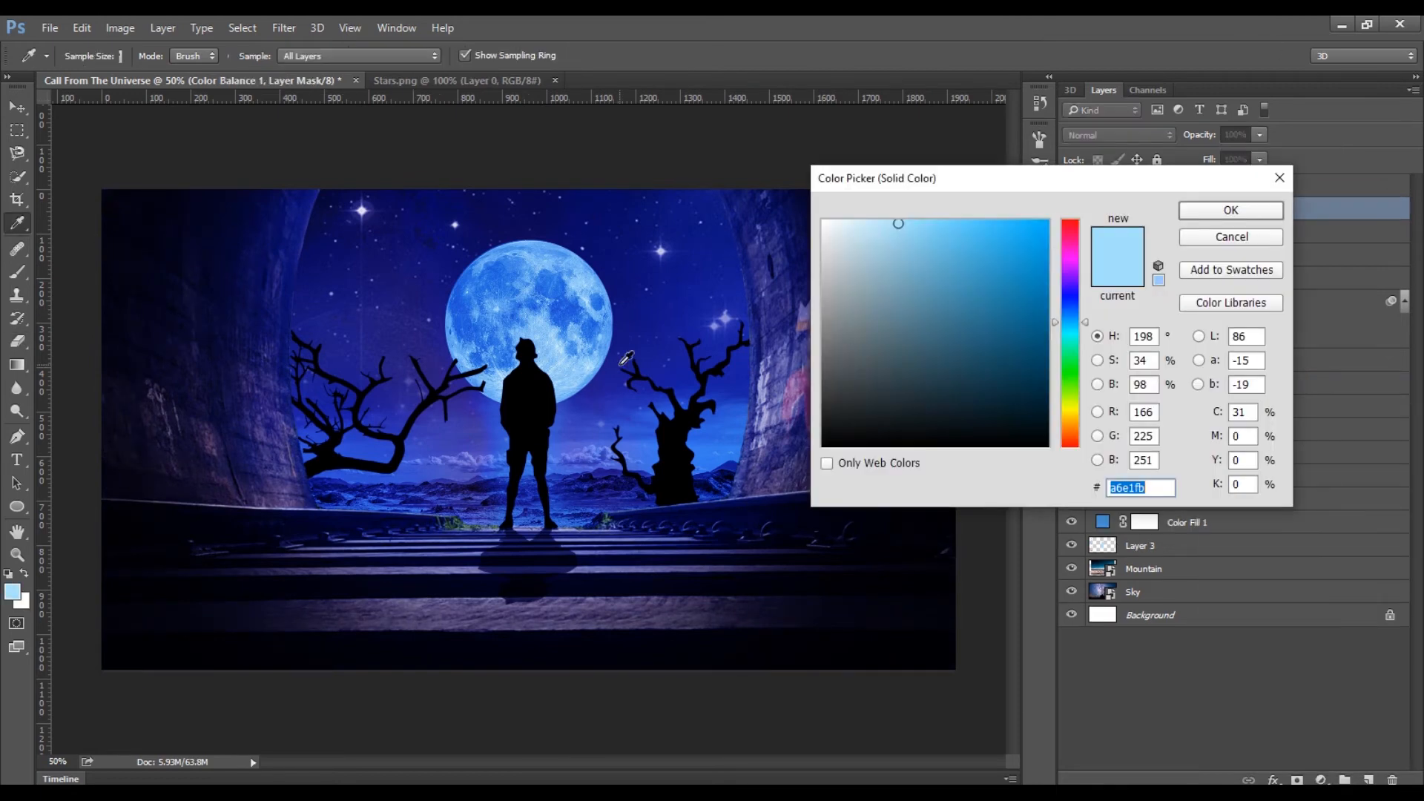
pyautogui.click(1069, 298)
pyautogui.click(1001, 220)
pyautogui.click(1065, 261)
pyautogui.click(1034, 345)
pyautogui.click(1231, 210)
# Step: Try the dark magenta fill at reduced strength and bring its opacity down to 0%
pyautogui.click(1259, 134)
pyautogui.moveTo(1251, 154); pyautogui.dragTo(1208, 156)
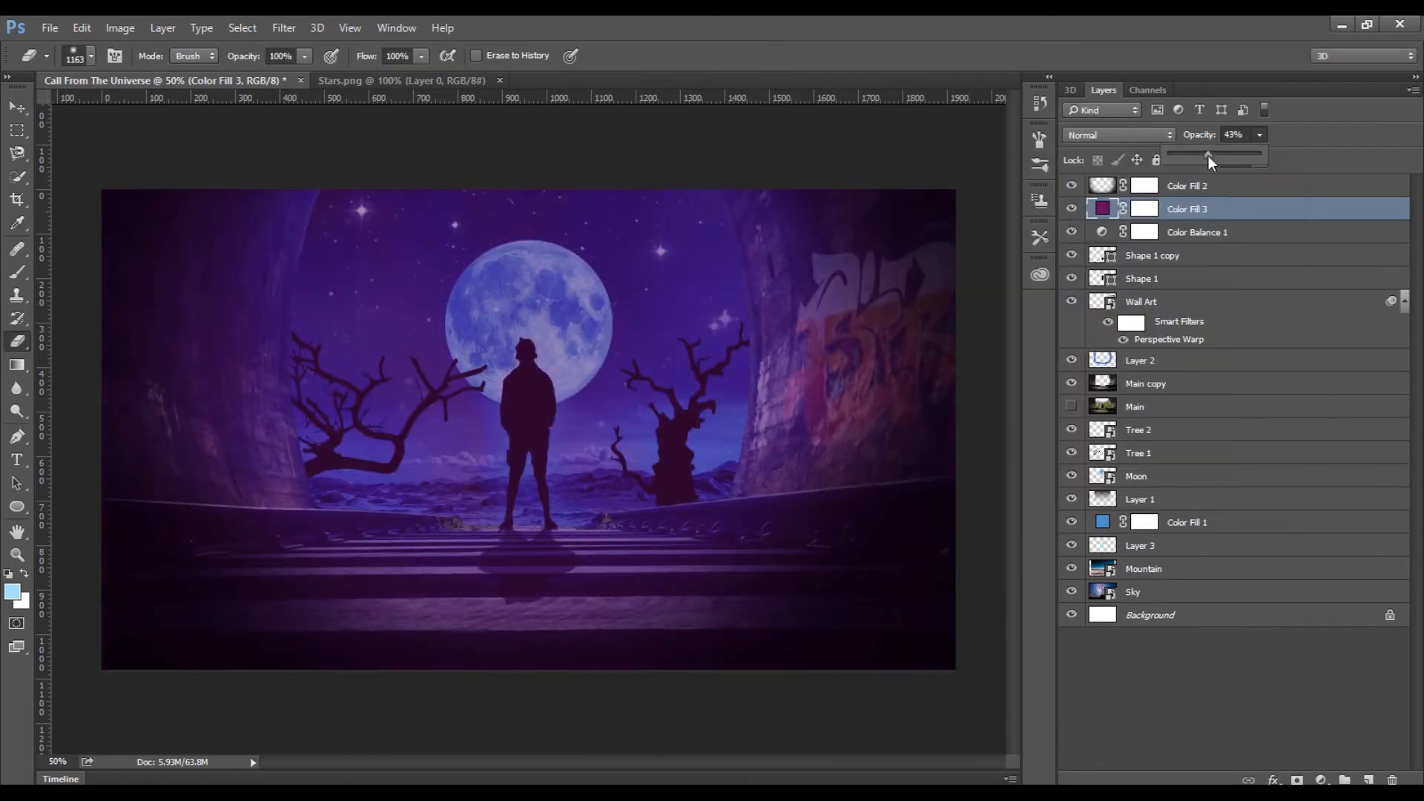
pyautogui.moveTo(1080, 210); pyautogui.dragTo(1075, 196)
# Step: Change the fill color of Color Fill 3 to a dark blue based on a blue sampled from the image
pyautogui.doubleClick(1097, 210)
pyautogui.click(562, 317)
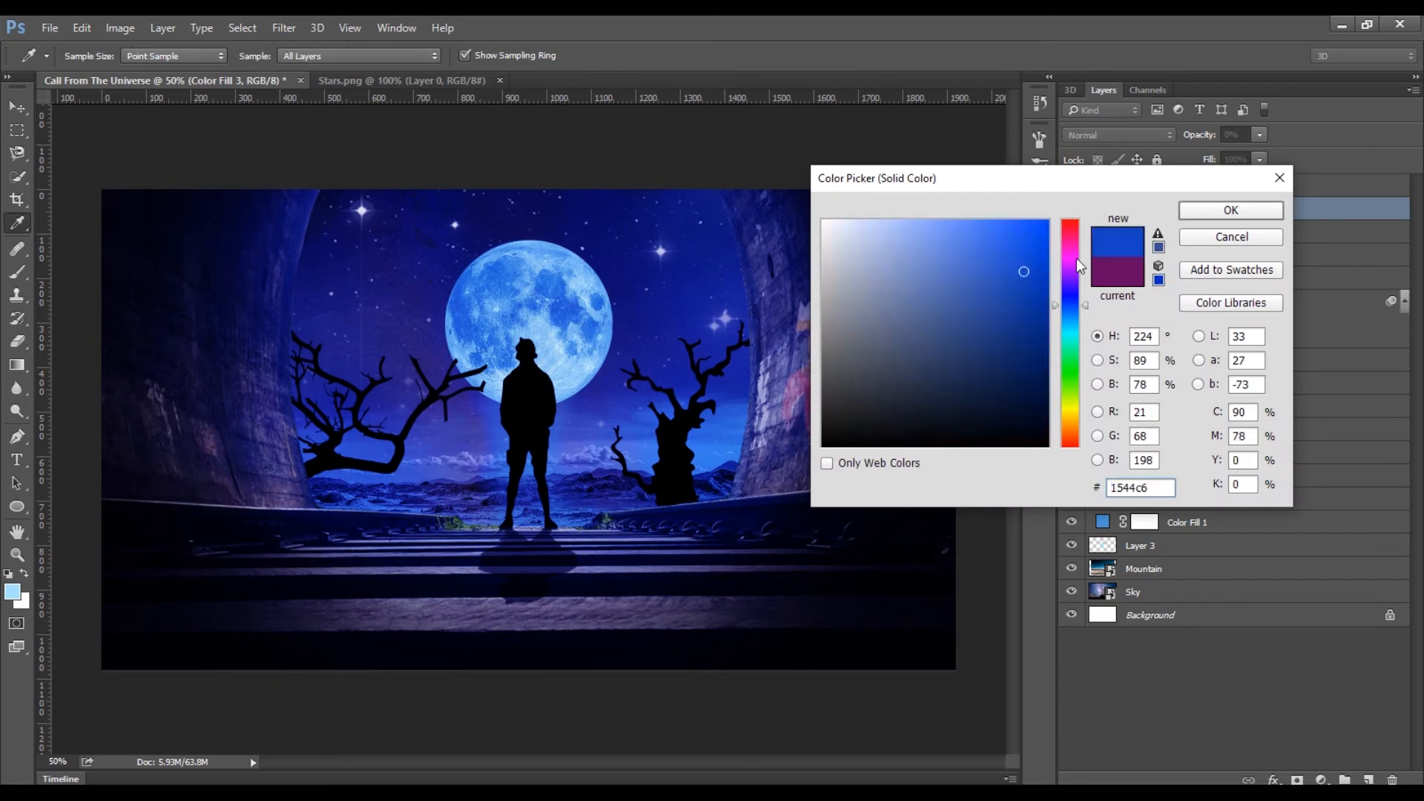
pyautogui.click(1024, 302)
pyautogui.click(1270, 210)
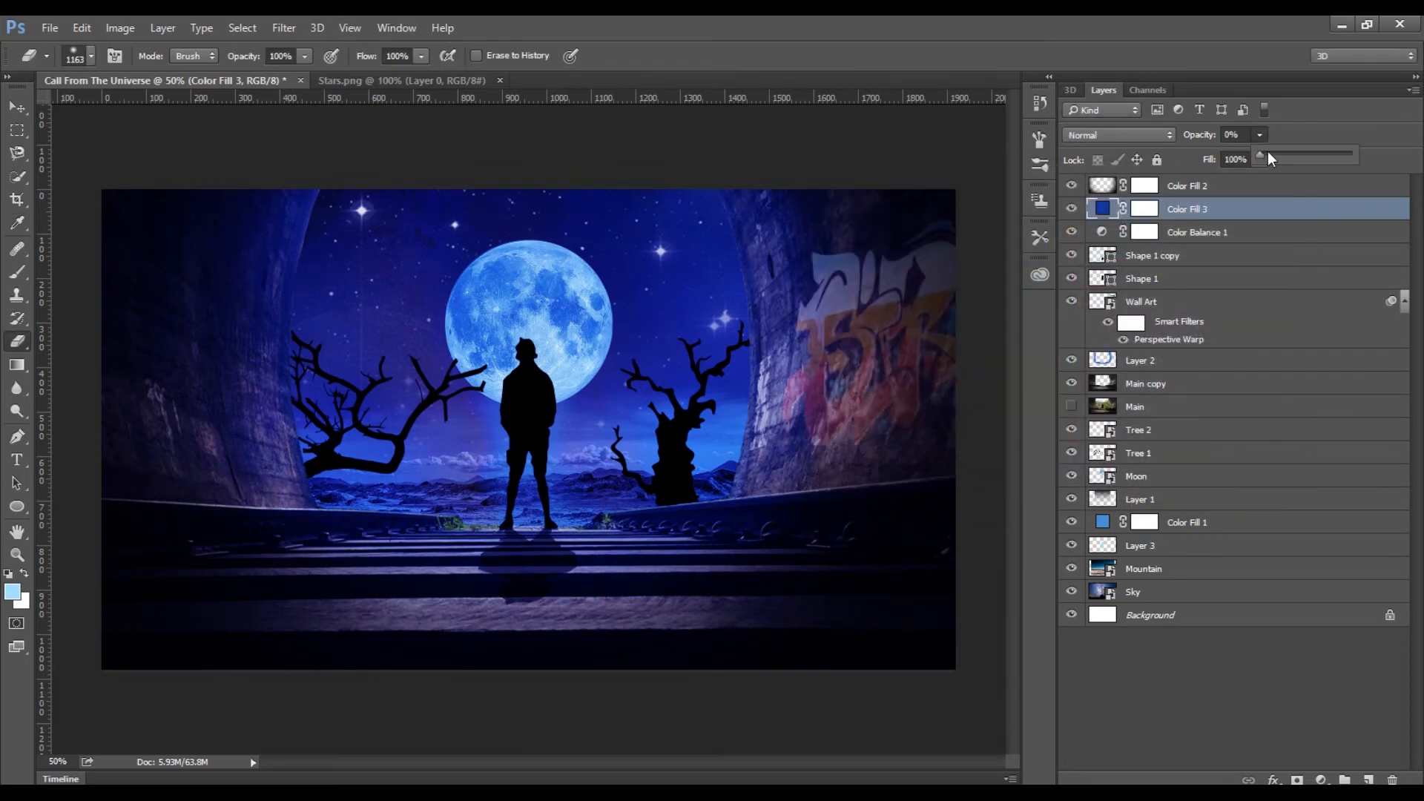
# Step: Raise Color Fill 3's opacity, rasterize it and erase its middle with the soft 1163 px eraser
pyautogui.moveTo(1267, 151); pyautogui.dragTo(1293, 150)
pyautogui.click(385, 279)
pyautogui.click(644, 335)
pyautogui.click(473, 249)
pyautogui.moveTo(468, 353)
pyautogui.mouseDown()
pyautogui.moveTo(584, 305)
pyautogui.moveTo(574, 215)
pyautogui.mouseUp()
pyautogui.click(1259, 134)
pyautogui.moveTo(1270, 153); pyautogui.dragTo(1272, 151)
# Step: Add a Color Lookup adjustment layer above Color Fill 2, load a 3D LUT preset and reduce the adjustment's opacity
pyautogui.click(1205, 191)
pyautogui.click(1258, 136)
pyautogui.click(1224, 17)
pyautogui.click(1321, 779)
pyautogui.click(1263, 660)
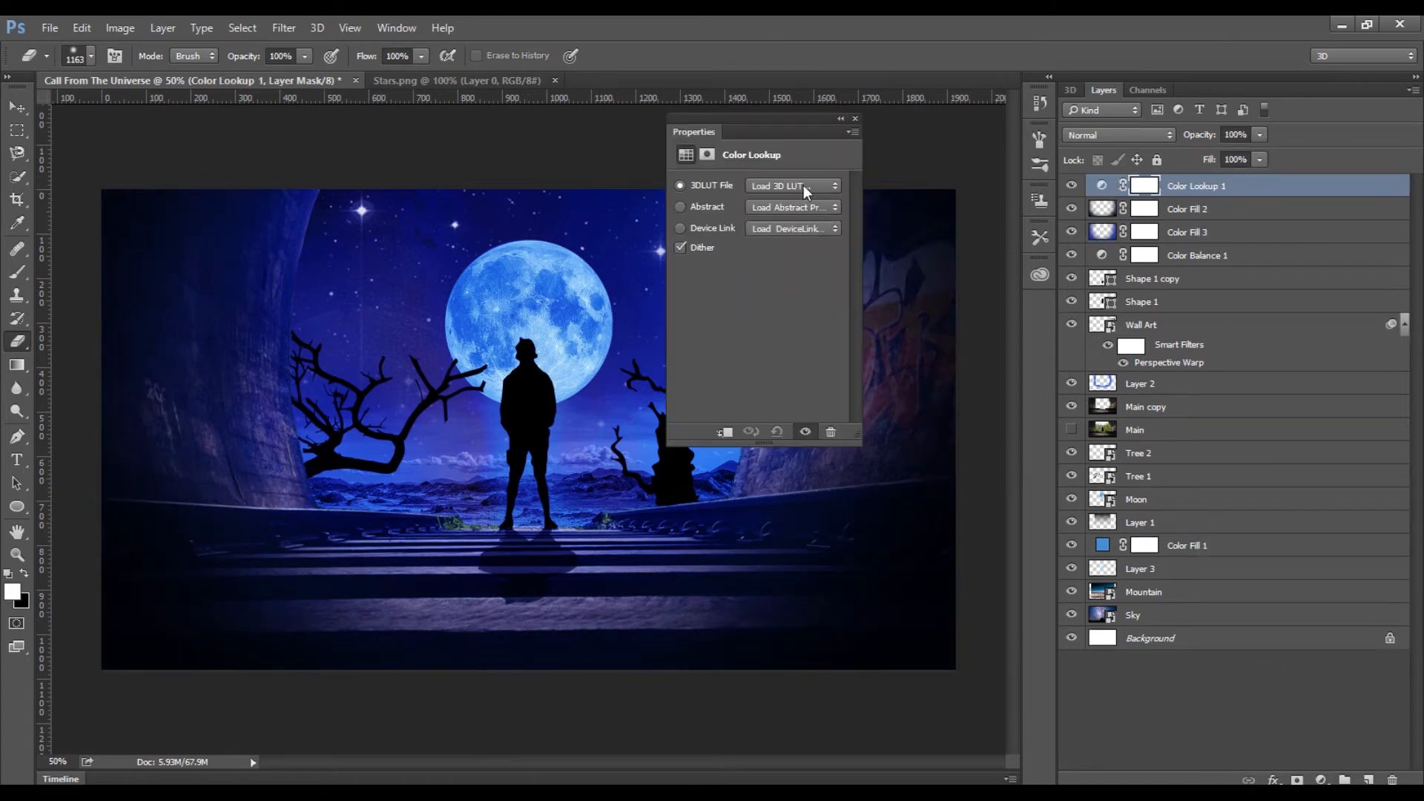
pyautogui.click(799, 186)
pyautogui.click(819, 475)
pyautogui.click(855, 118)
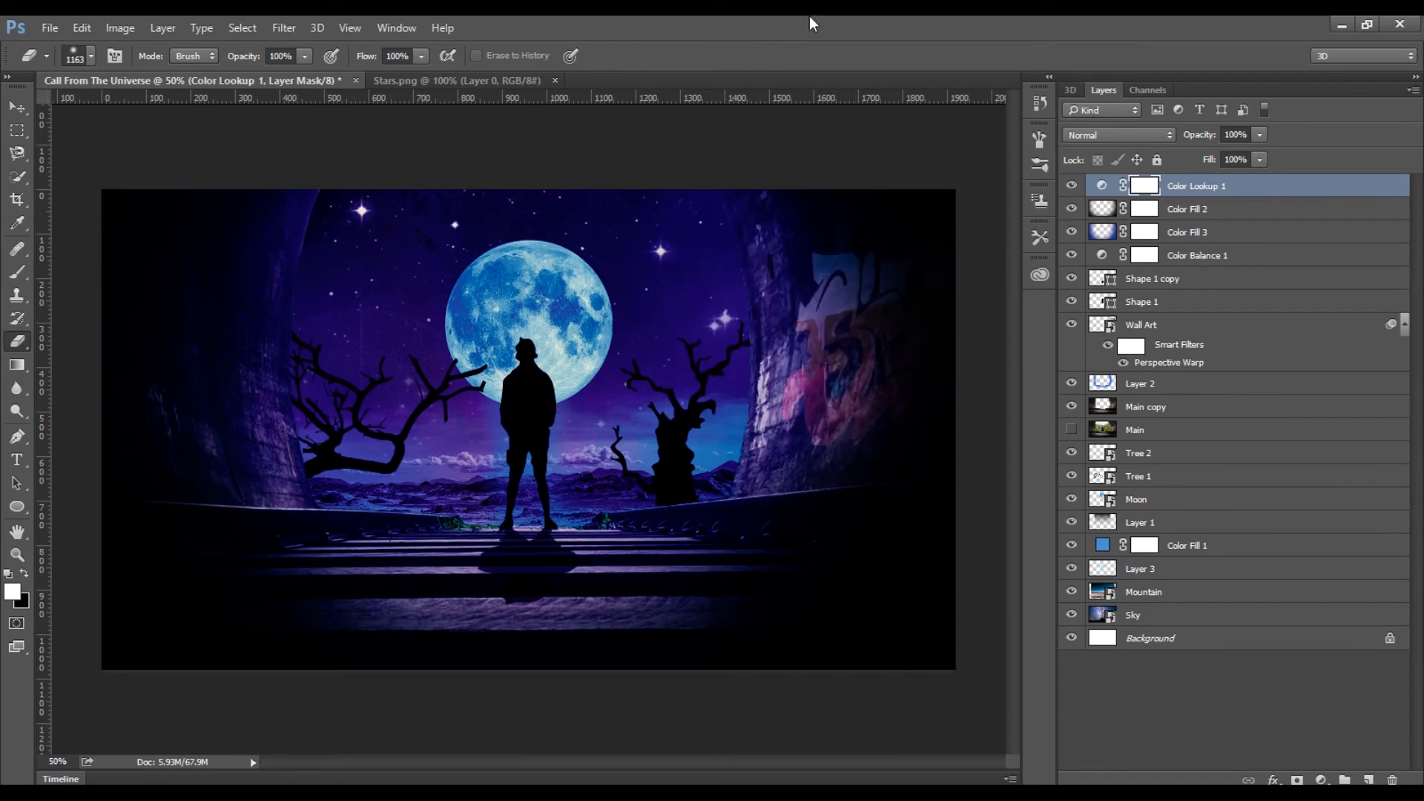
pyautogui.click(23, 111)
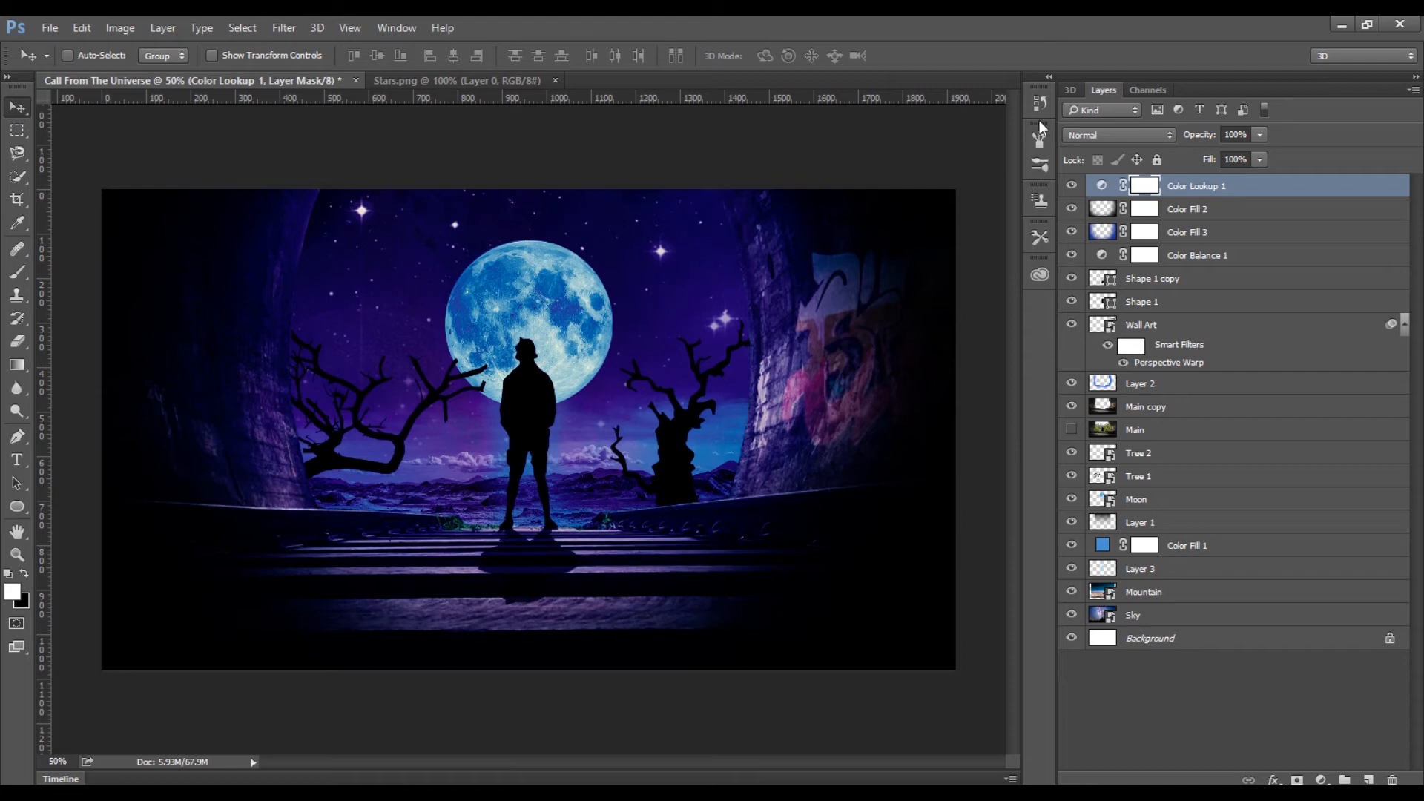
pyautogui.moveTo(1240, 155); pyautogui.dragTo(1223, 155)
# Step: Try several blend modes on the stars in Layer 1 and settle on Normal
pyautogui.click(1129, 523)
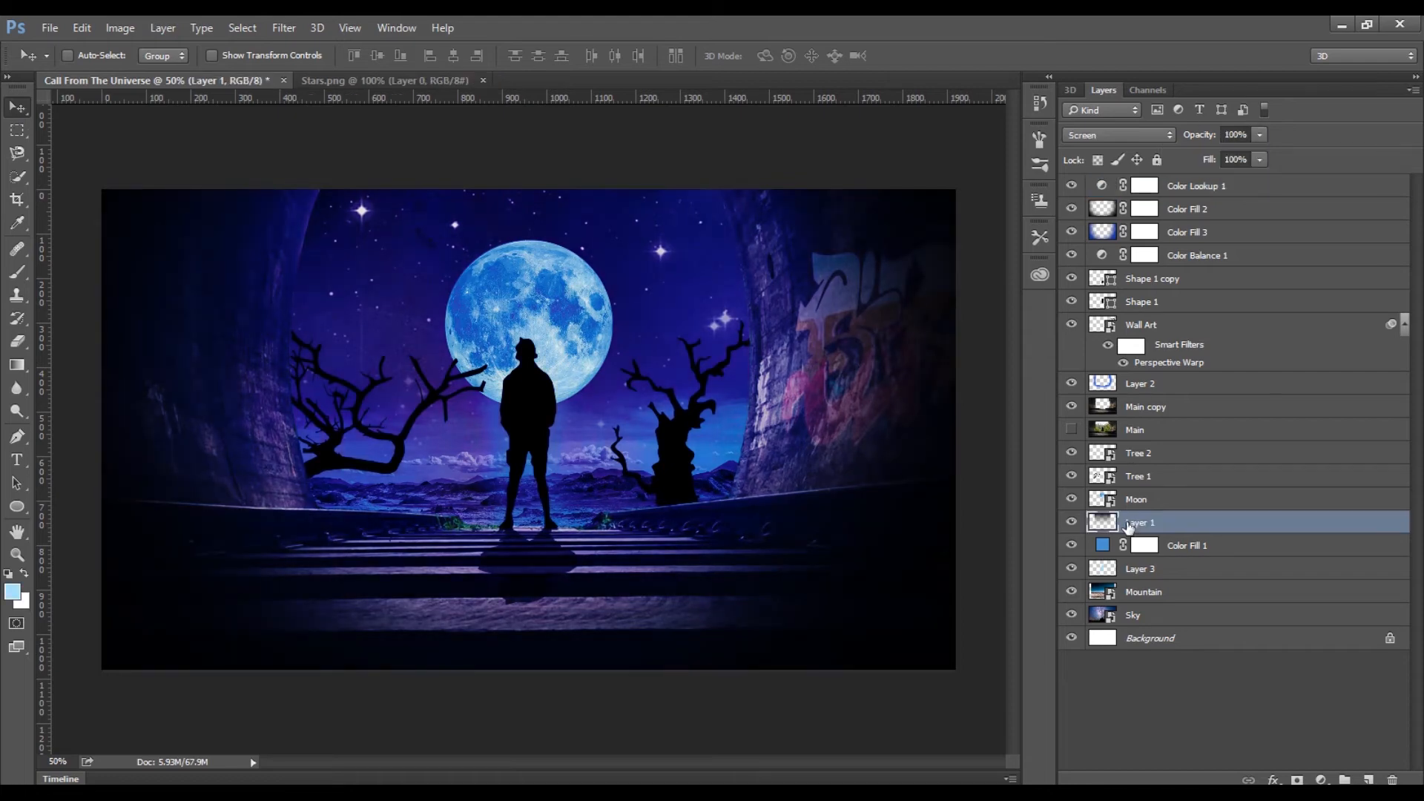
pyautogui.scroll(3, 1152, 134)
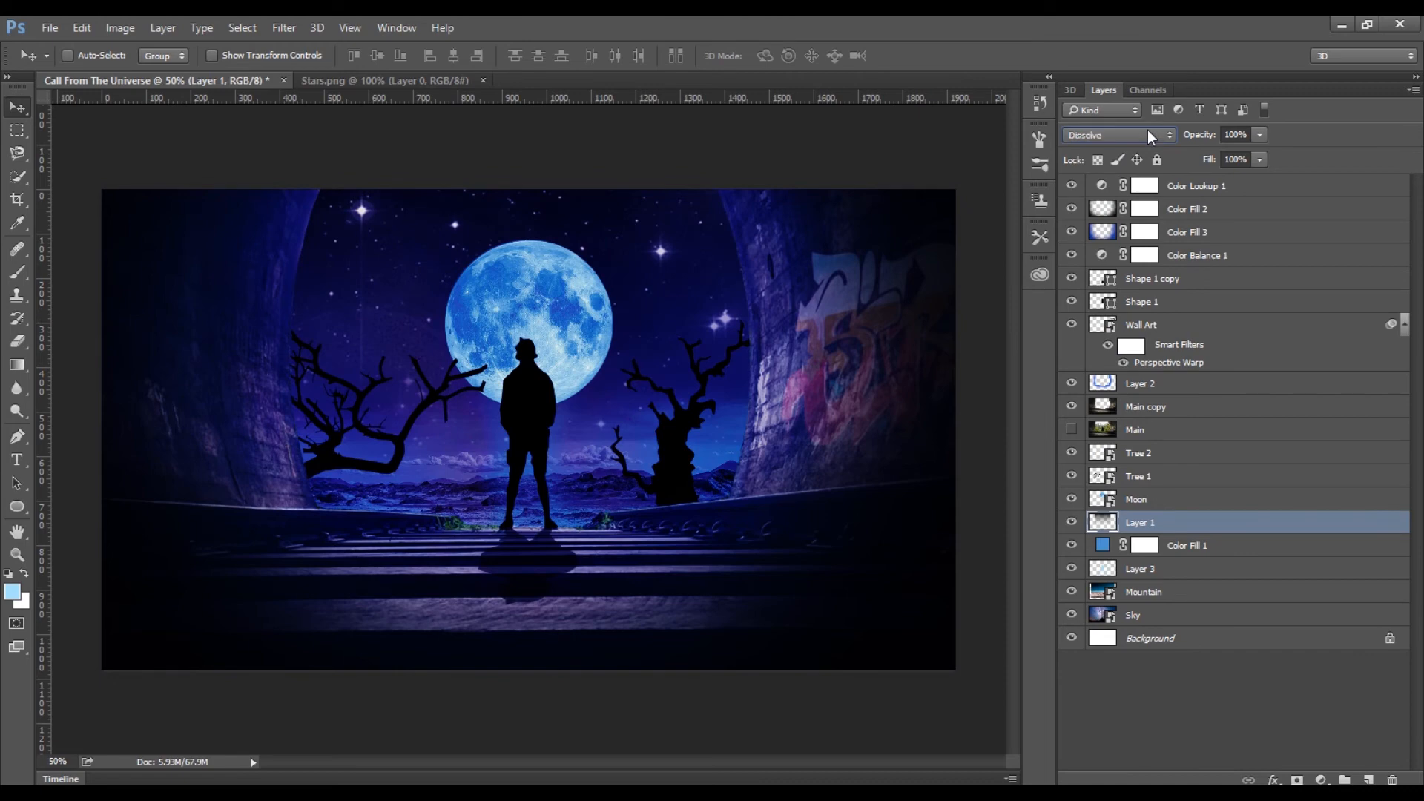
pyautogui.scroll(-11, 1147, 135)
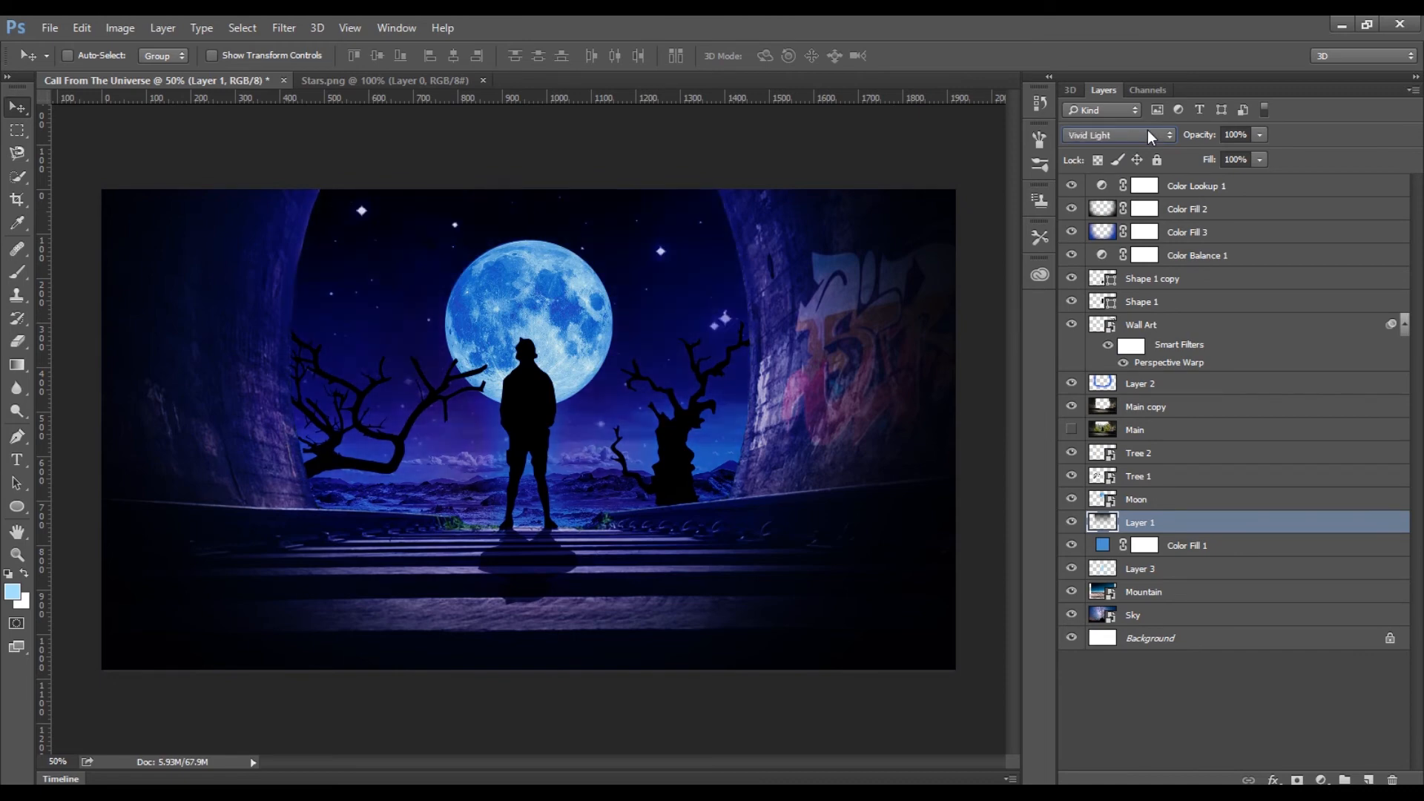
pyautogui.scroll(-3, 1147, 134)
pyautogui.click(1144, 133)
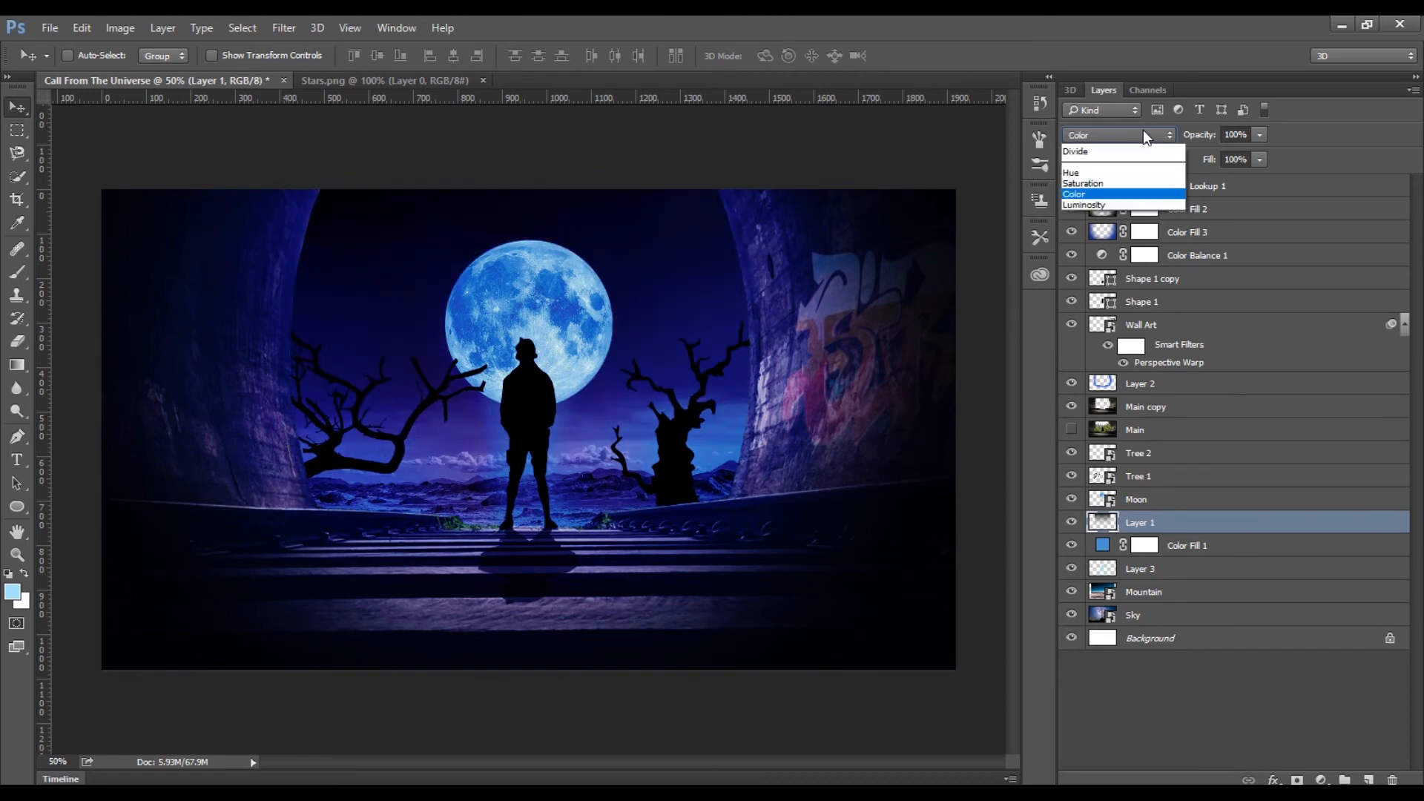
pyautogui.click(1108, 148)
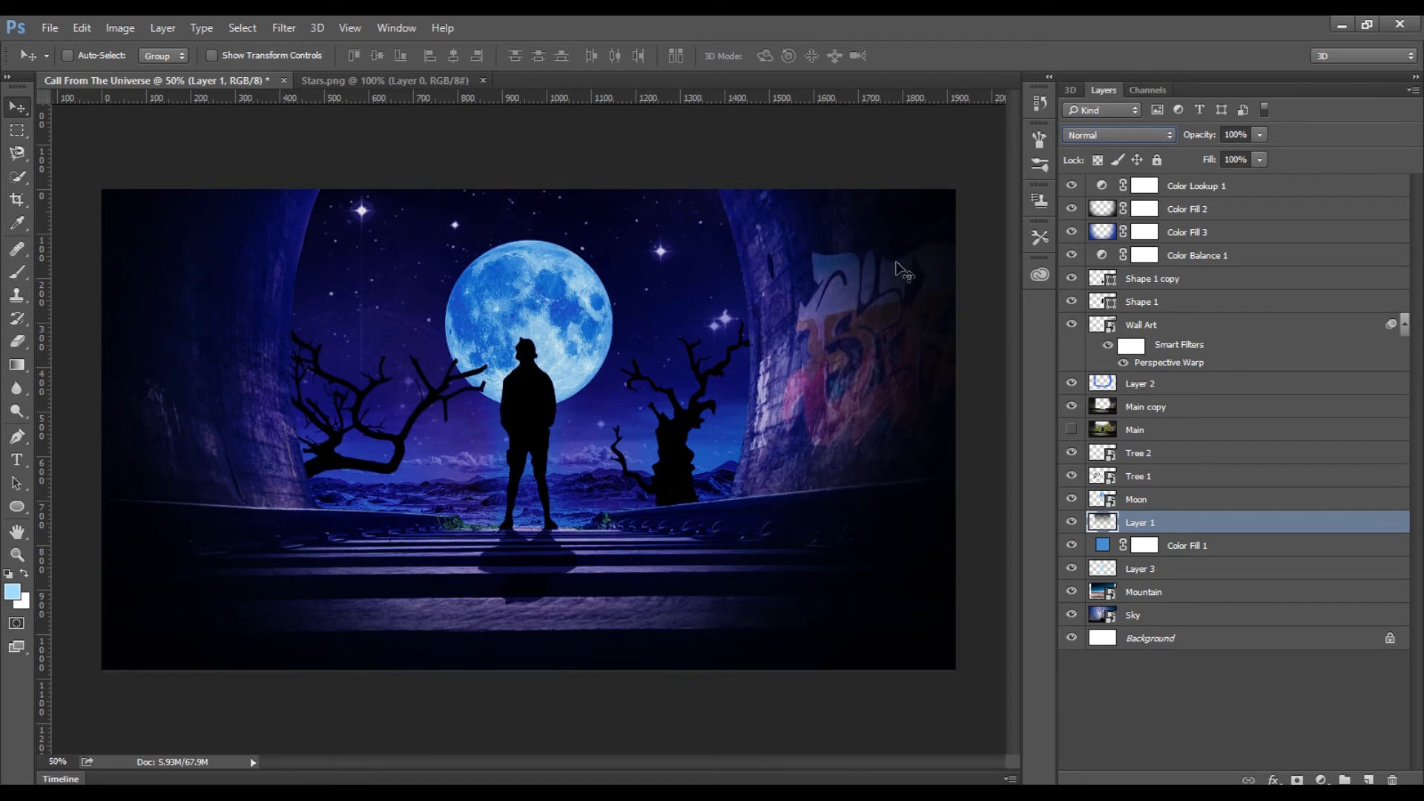
# Step: Free-transform the figure's shadow in Shape 1 copy, pulling its two upper corners slightly outward
pyautogui.click(1136, 282)
pyautogui.hotkey('ctrl', 't')
pyautogui.moveTo(481, 529); pyautogui.dragTo(475, 534)
pyautogui.moveTo(580, 531); pyautogui.dragTo(586, 533)
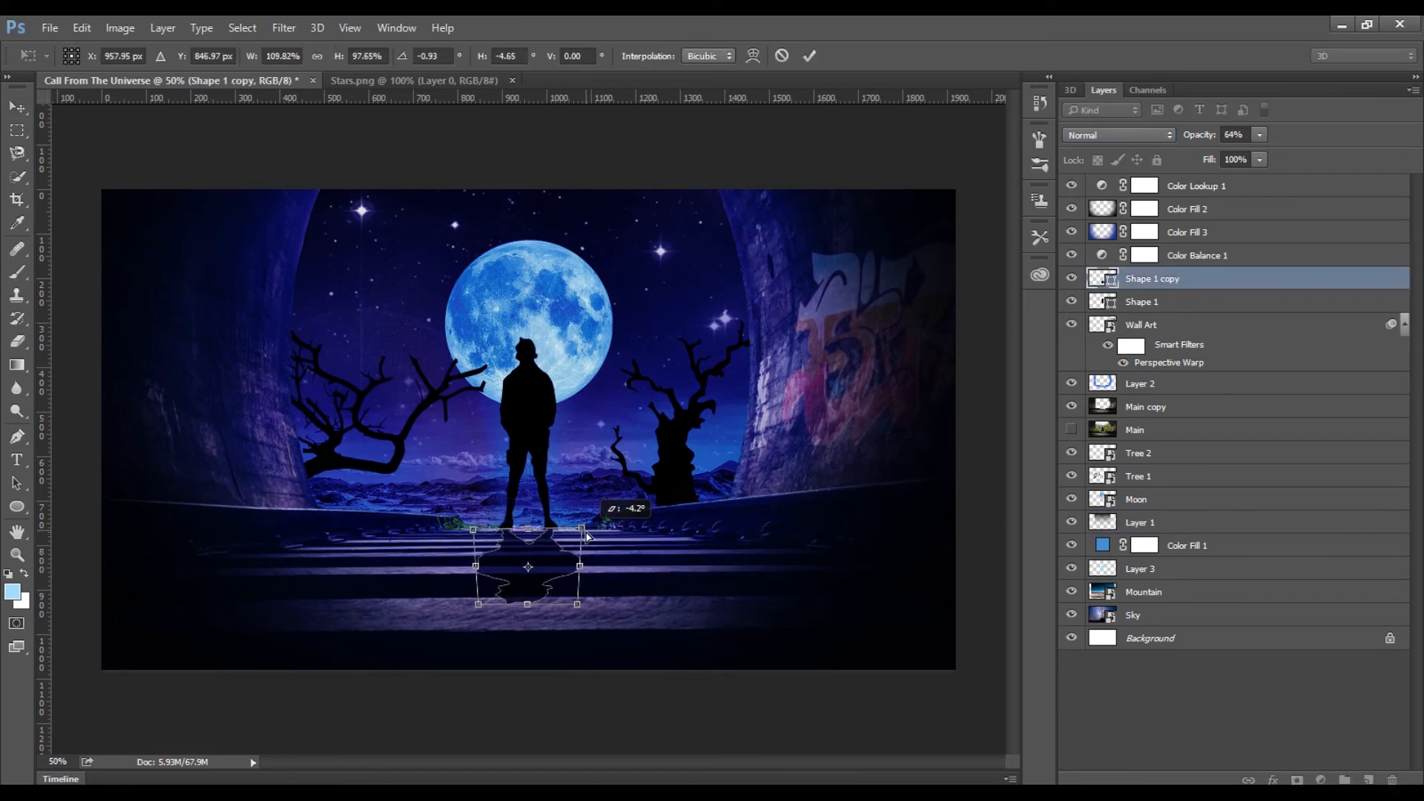
pyautogui.click(809, 56)
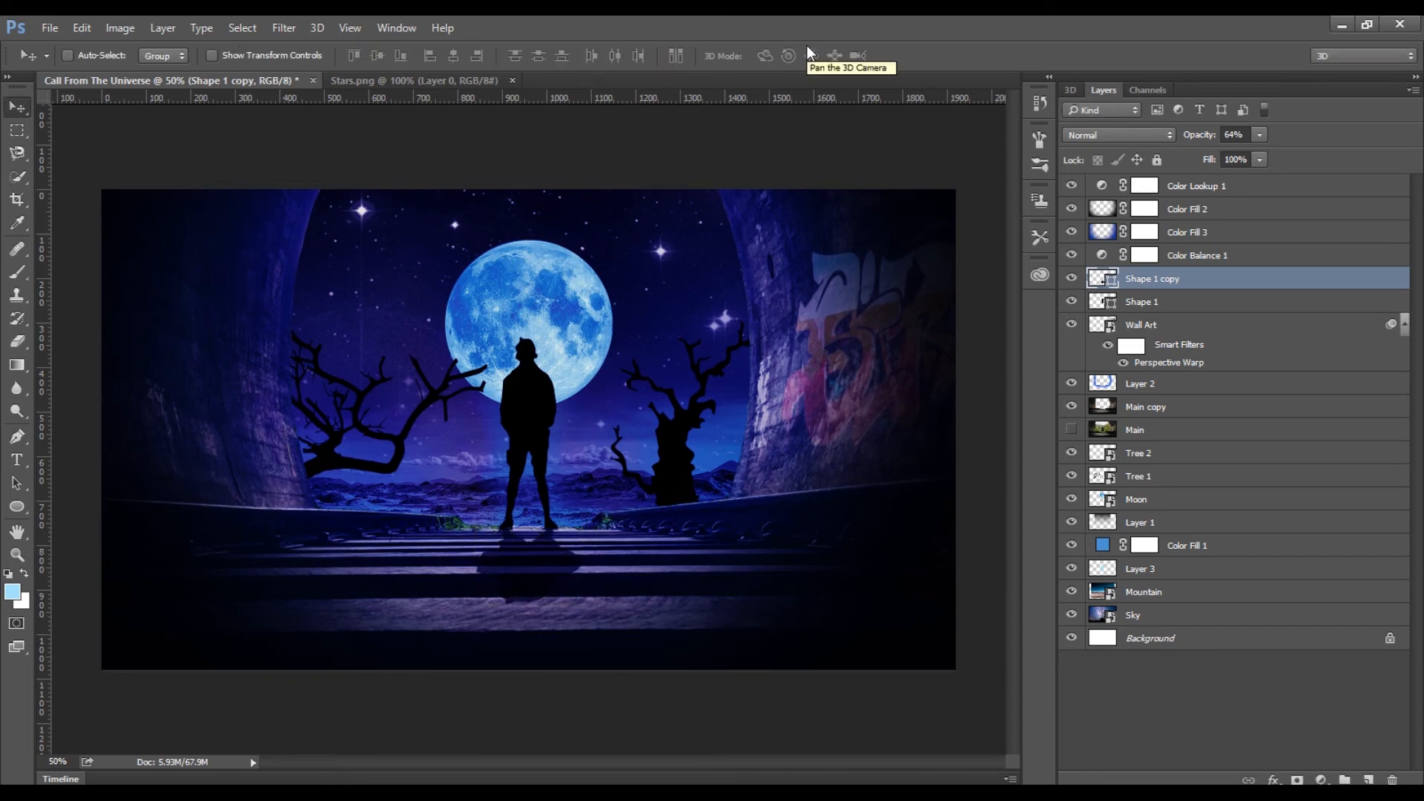
# Step: Nudge the figure's shadow sideways and distort its upper right corner inward to line it up with the feet
pyautogui.click(16, 554)
pyautogui.click(547, 534)
pyautogui.click(546, 564)
pyautogui.press('v')
pyautogui.moveTo(413, 591)
pyautogui.mouseDown()
pyautogui.moveTo(413, 604)
pyautogui.moveTo(417, 591)
pyautogui.mouseUp()
pyautogui.hotkey('ctrl', 't')
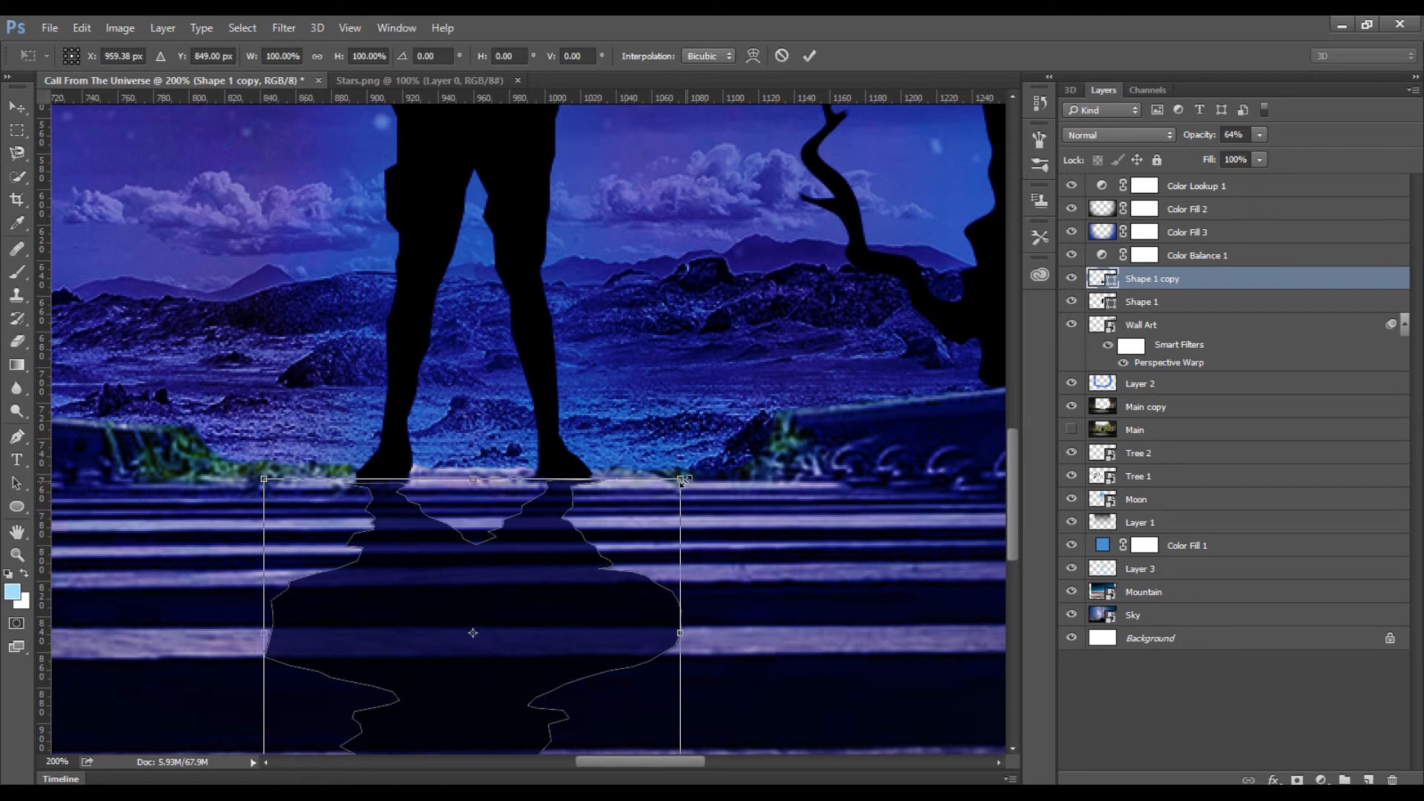
pyautogui.moveTo(683, 481)
pyautogui.mouseDown()
pyautogui.moveTo(714, 467)
pyautogui.moveTo(671, 486)
pyautogui.mouseUp()
pyautogui.click(17, 555)
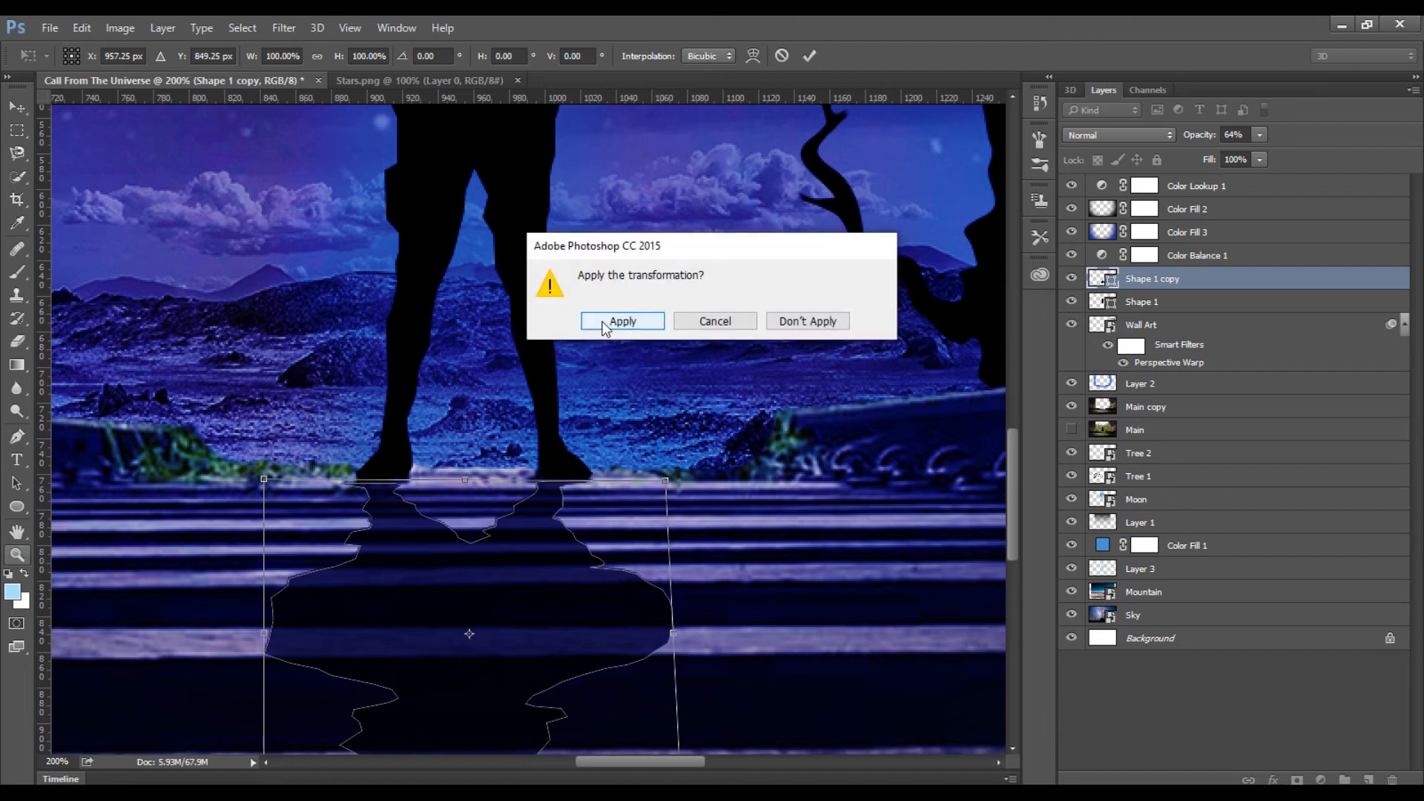
pyautogui.click(609, 323)
# Step: Distort the figure's shadow so that its far end spreads wider, pulling both lower corners outward
pyautogui.click(95, 56)
pyautogui.click(338, 617)
pyautogui.click(455, 638)
pyautogui.hotkey('ctrl', 't')
pyautogui.moveTo(352, 680); pyautogui.dragTo(301, 691)
pyautogui.moveTo(490, 680); pyautogui.dragTo(529, 682)
pyautogui.moveTo(352, 579); pyautogui.dragTo(353, 580)
pyautogui.click(811, 57)
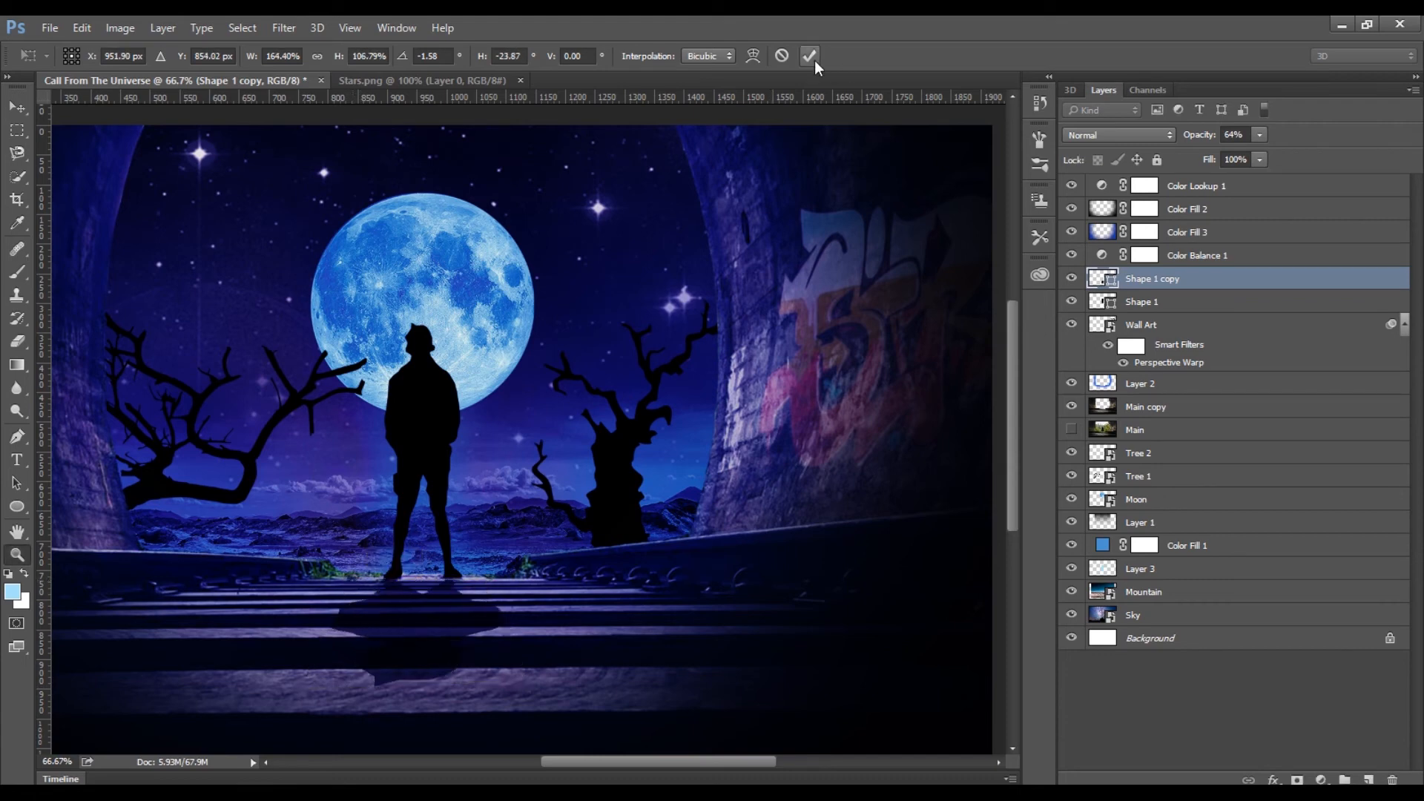
pyautogui.press('v')
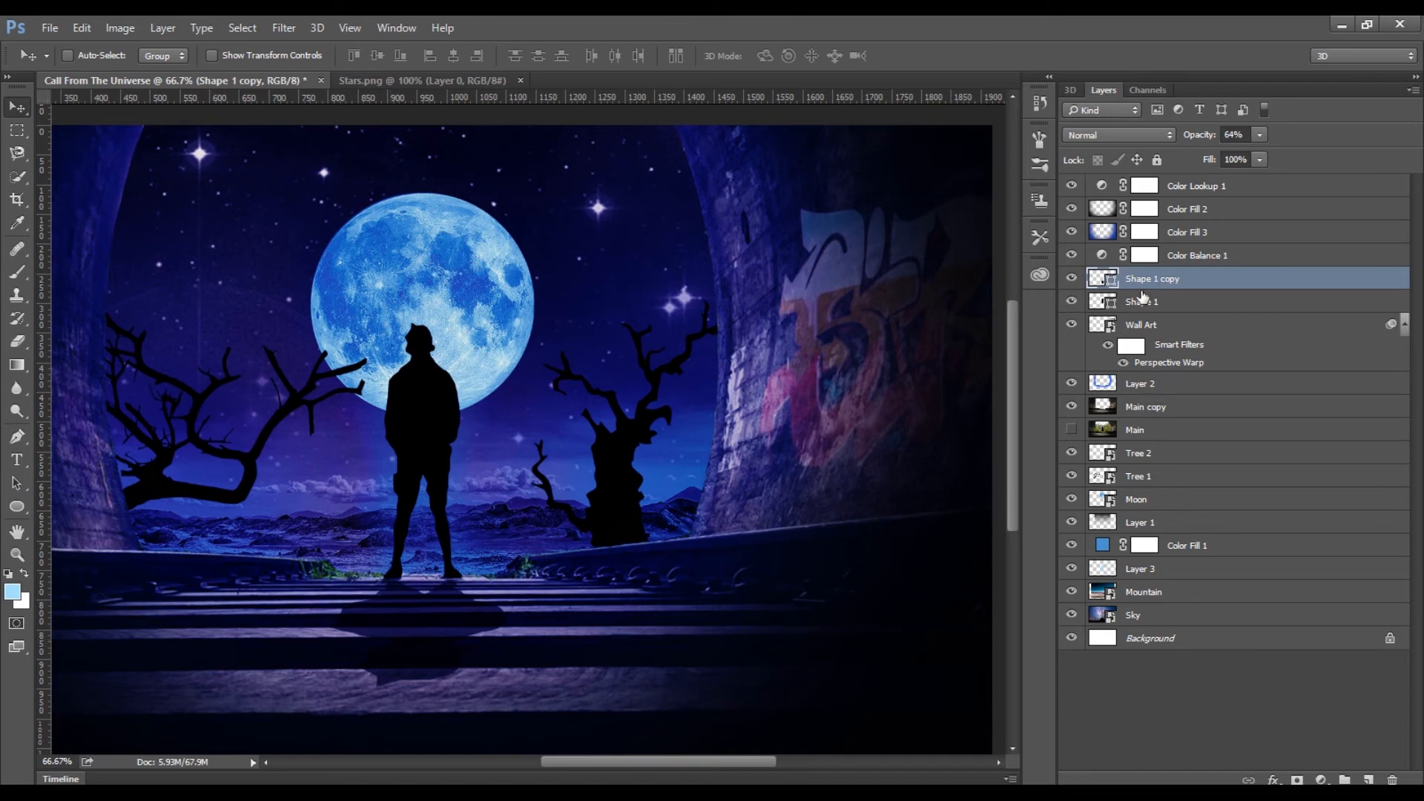
# Step: Check the effect of individual layers by toggling their visibility and set Layer 3's opacity to 39%
pyautogui.click(1071, 301)
pyautogui.click(1071, 324)
pyautogui.click(1072, 324)
pyautogui.click(1071, 568)
pyautogui.click(1071, 568)
pyautogui.click(1140, 568)
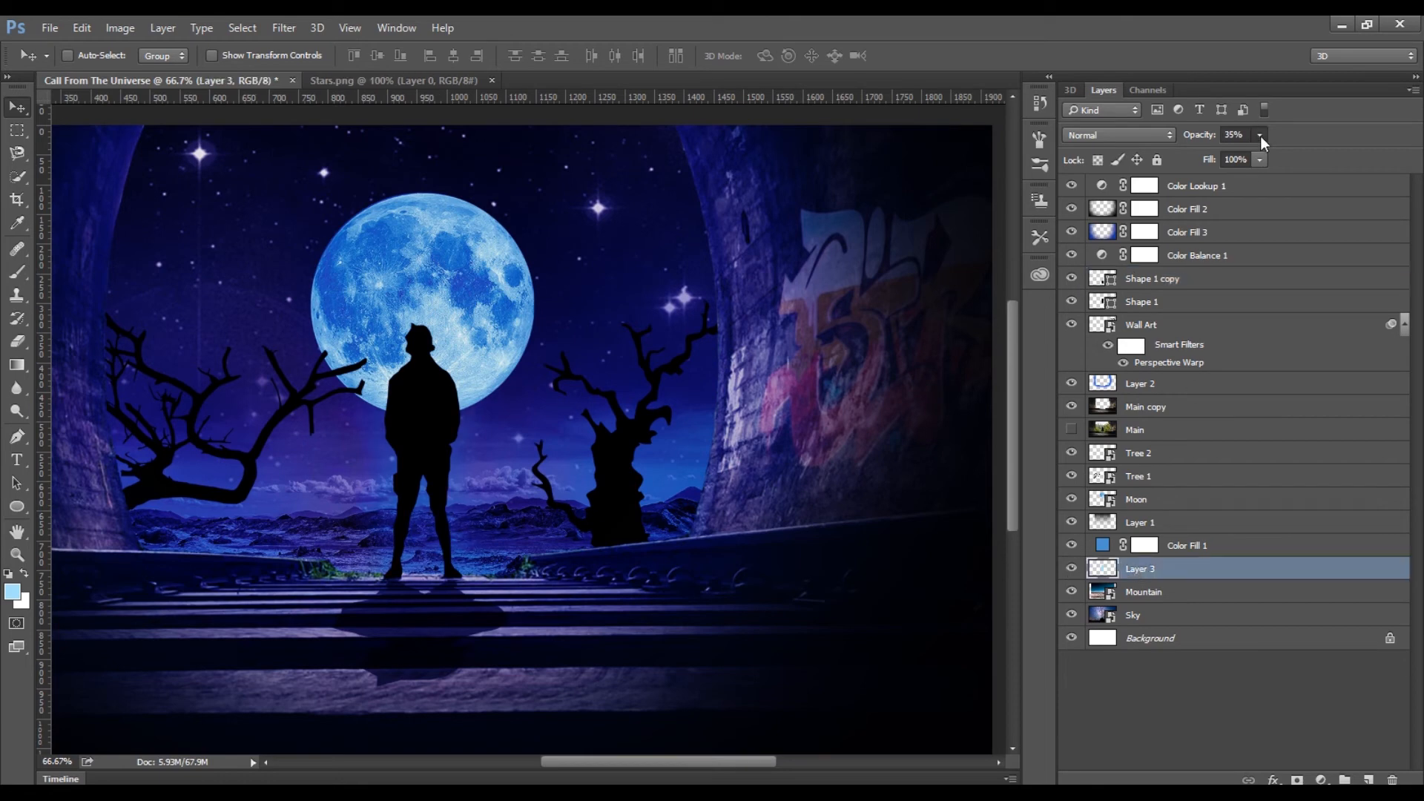
pyautogui.moveTo(1278, 152); pyautogui.dragTo(1263, 152)
pyautogui.press('z')
pyautogui.keyDown('alt'); pyautogui.click(532, 529); pyautogui.keyUp('alt')
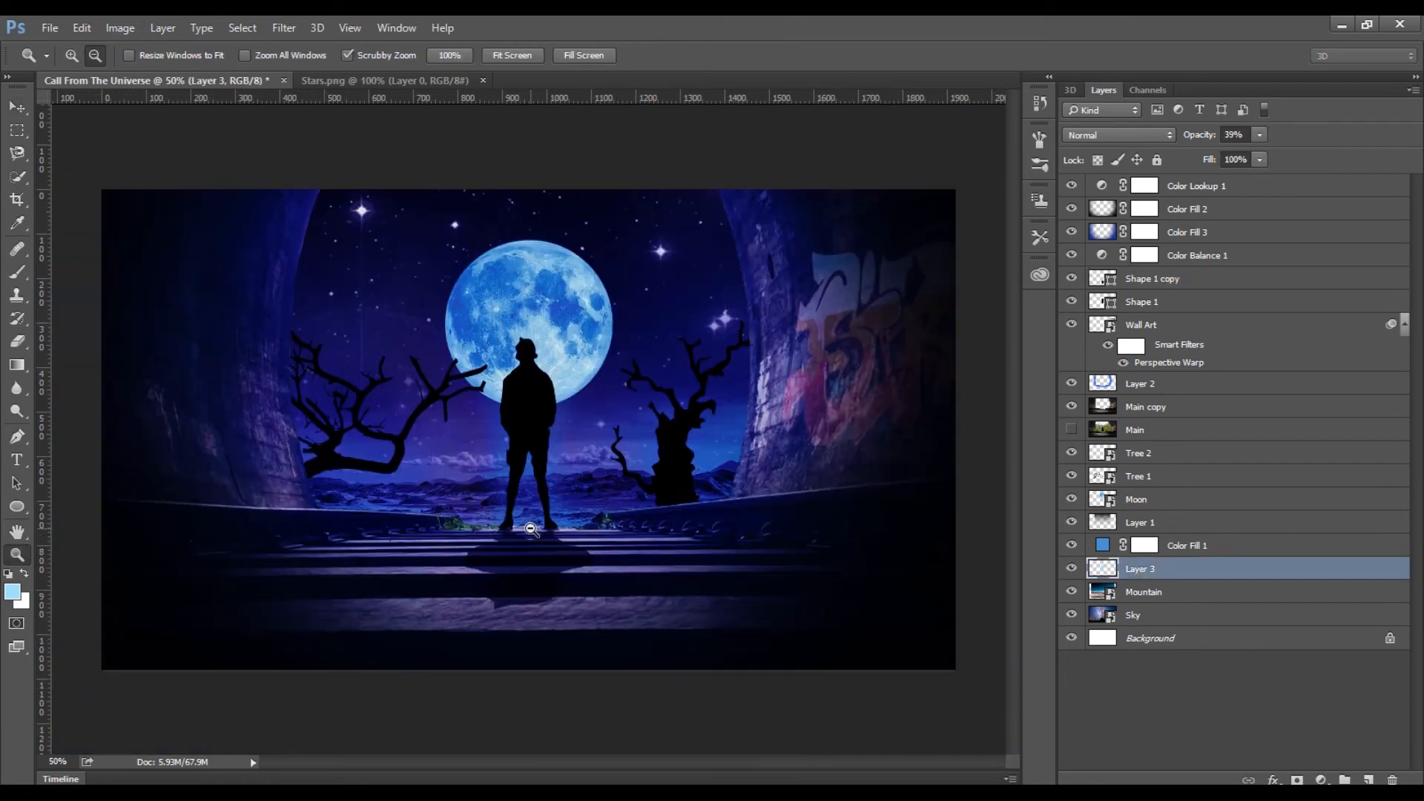
# Step: Set the opacity of the figure's shadow layer, Shape 1 copy, to 46%
pyautogui.press('v')
pyautogui.click(1171, 280)
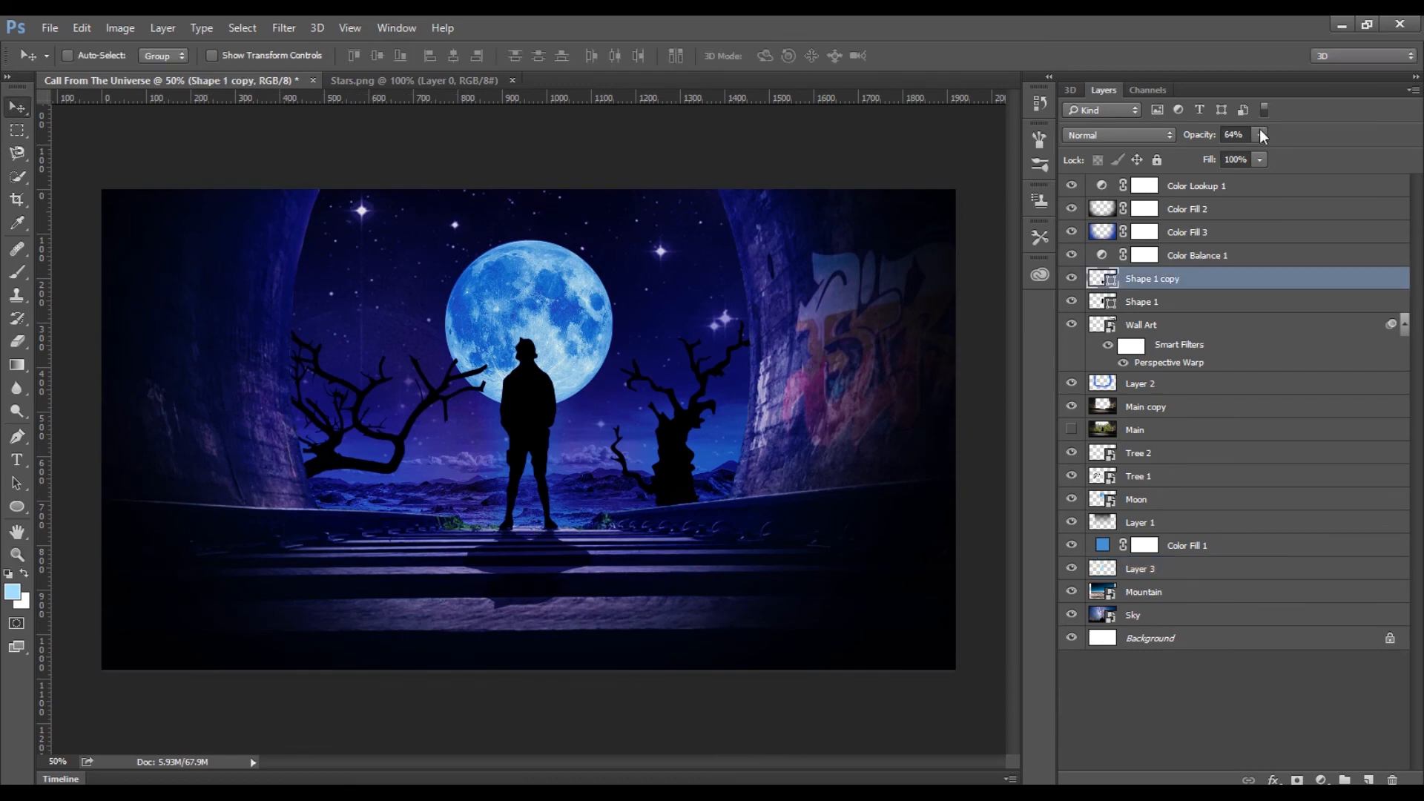
pyautogui.moveTo(1257, 140); pyautogui.dragTo(1244, 154)
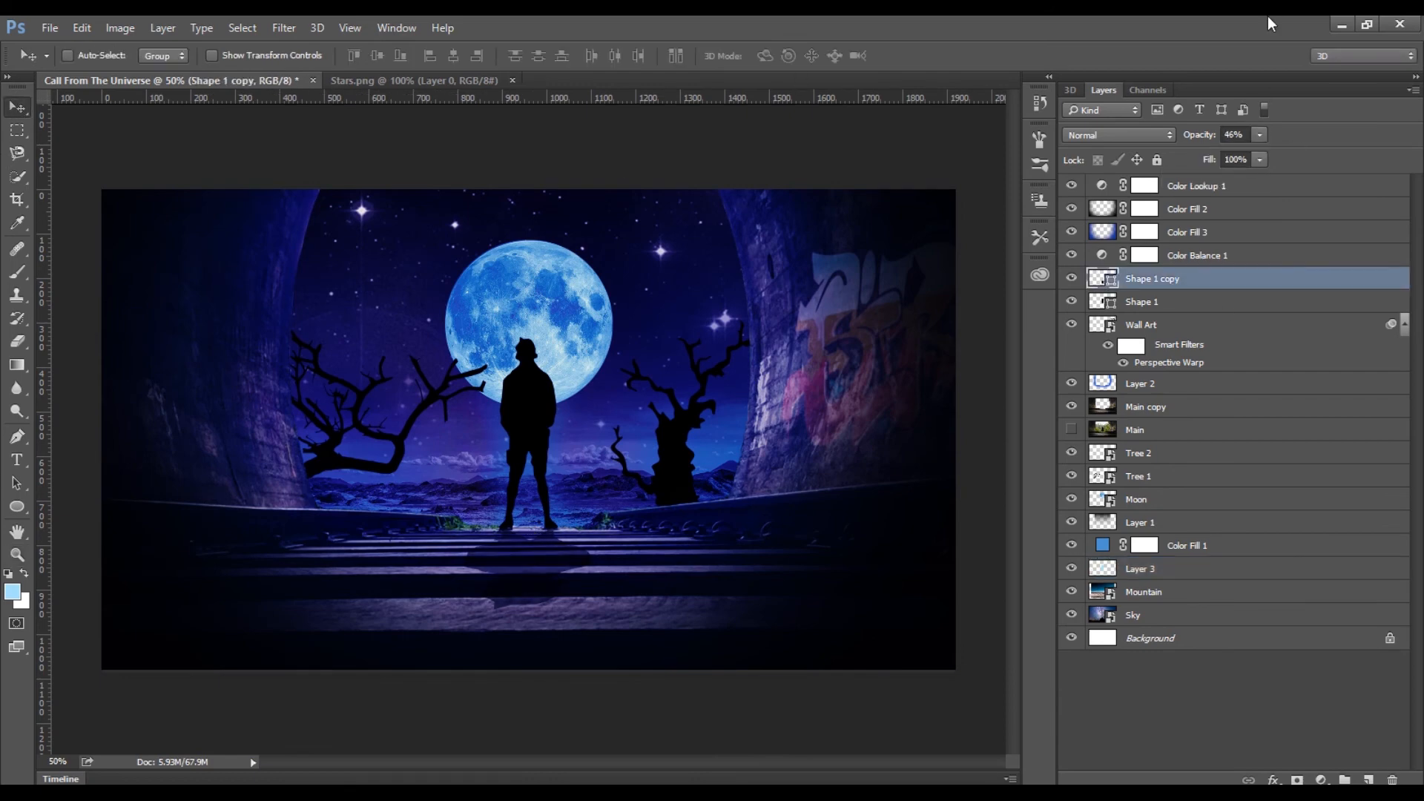
# Step: Create a new layer directly above Main copy and load Main copy's outline as a selection
pyautogui.click(17, 555)
pyautogui.click(72, 55)
pyautogui.click(521, 530)
pyautogui.click(521, 529)
pyautogui.click(521, 530)
pyautogui.click(522, 530)
pyautogui.click(95, 56)
pyautogui.click(391, 501)
pyautogui.click(391, 501)
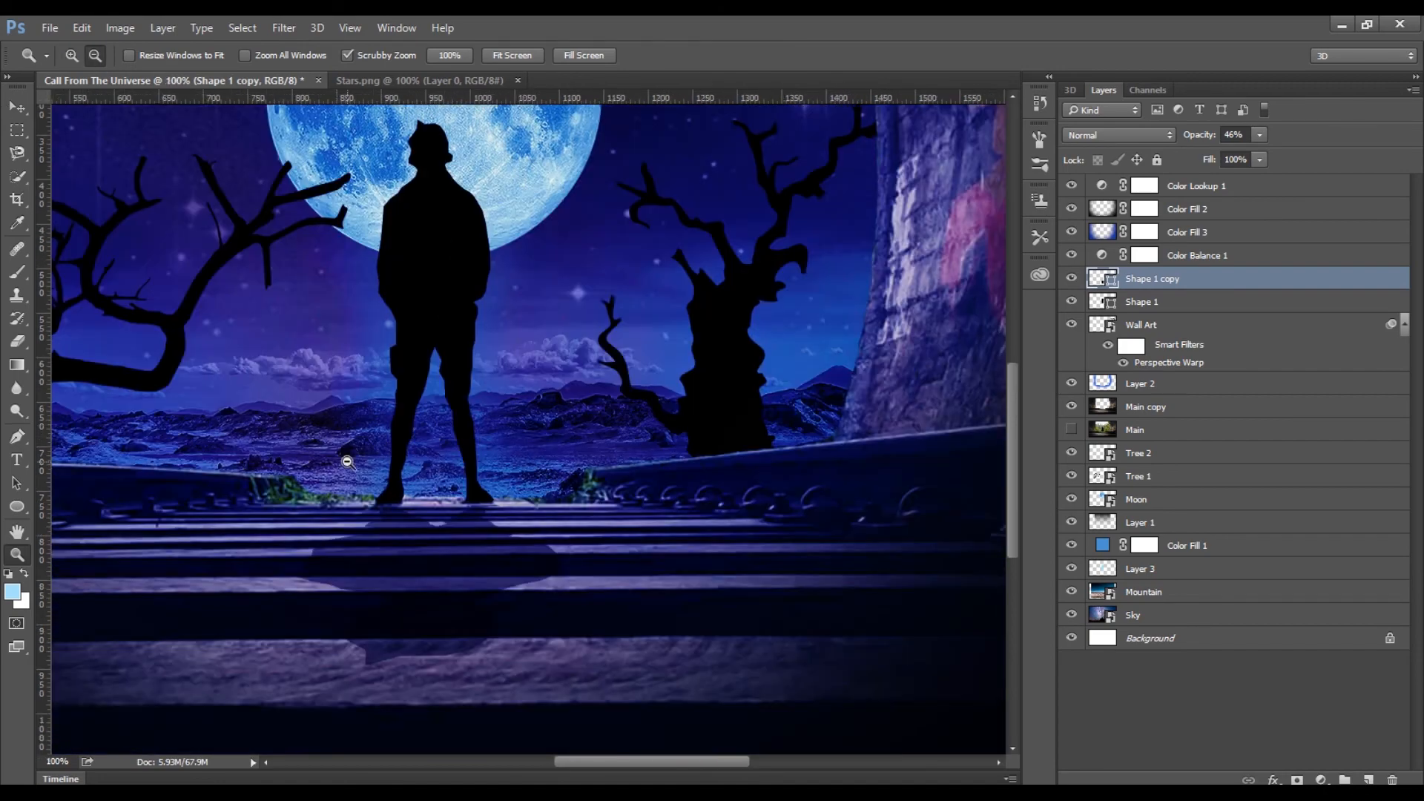
pyautogui.click(1148, 406)
pyautogui.click(1369, 780)
pyautogui.keyDown('ctrl'); pyautogui.click(1103, 429); pyautogui.keyUp('ctrl')
# Step: Set the new layer to Darken, paint black over the grass beside the rails with a 99 px brush, and deselect
pyautogui.press('b')
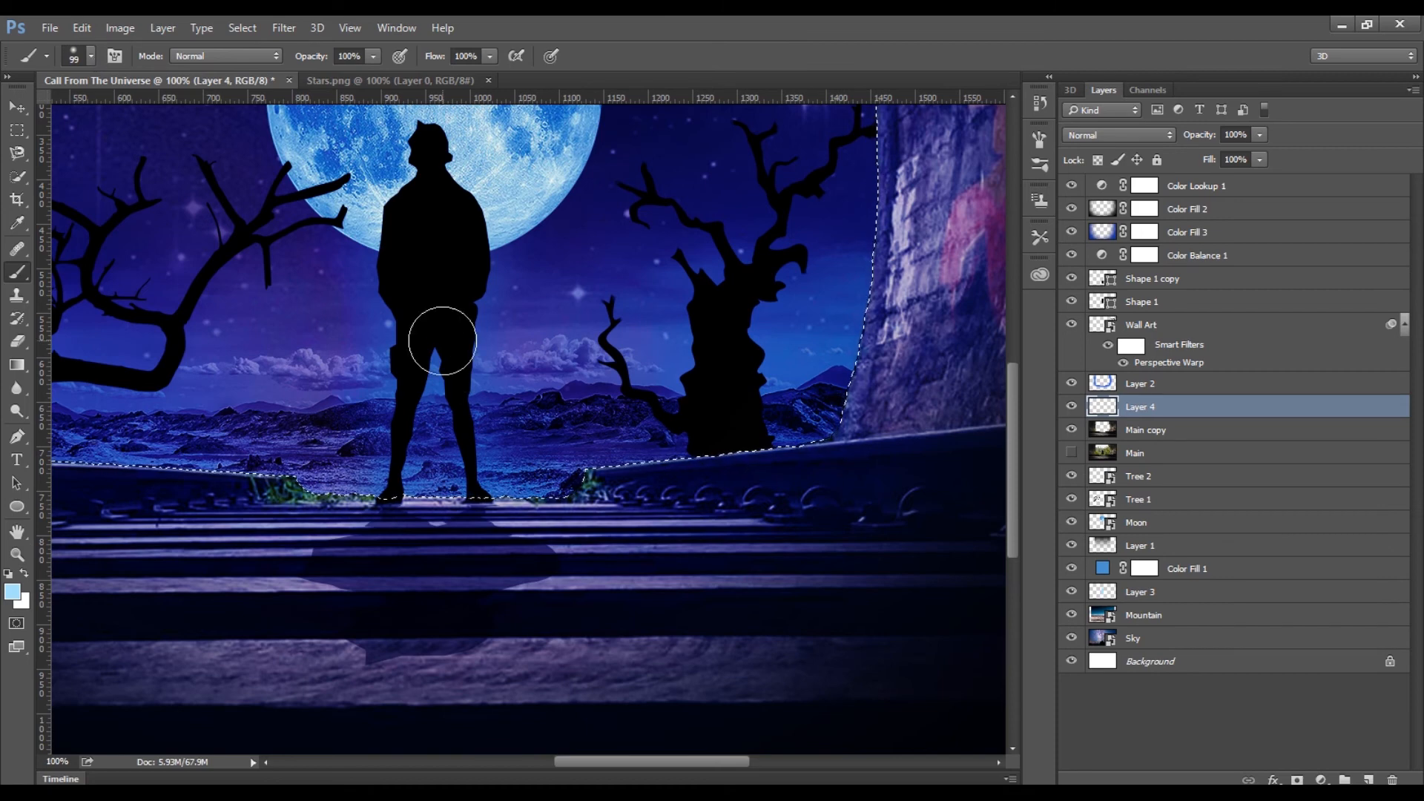
pyautogui.press('d')
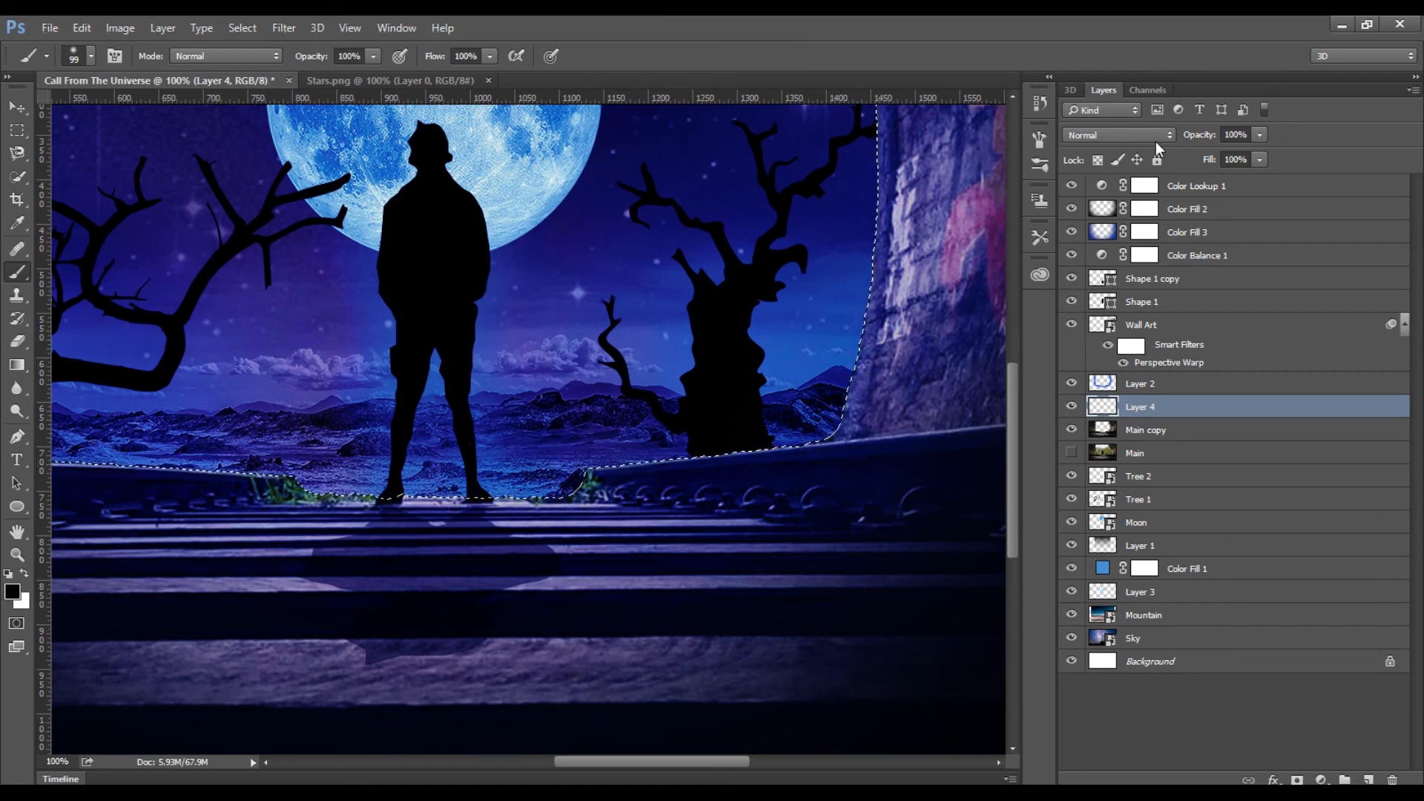
pyautogui.click(1119, 135)
pyautogui.click(1098, 289)
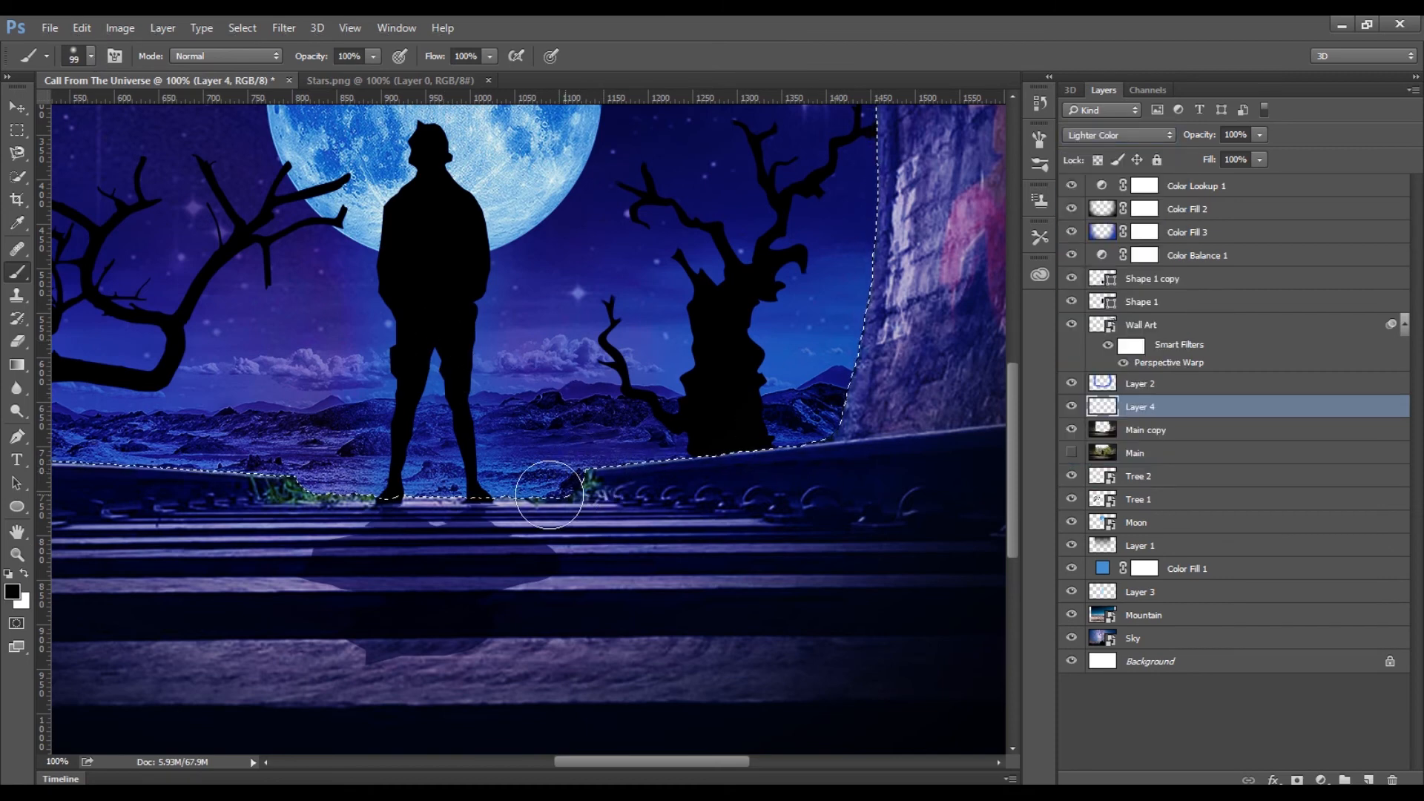
pyautogui.click(1119, 135)
pyautogui.click(1094, 179)
pyautogui.moveTo(608, 479); pyautogui.dragTo(183, 475)
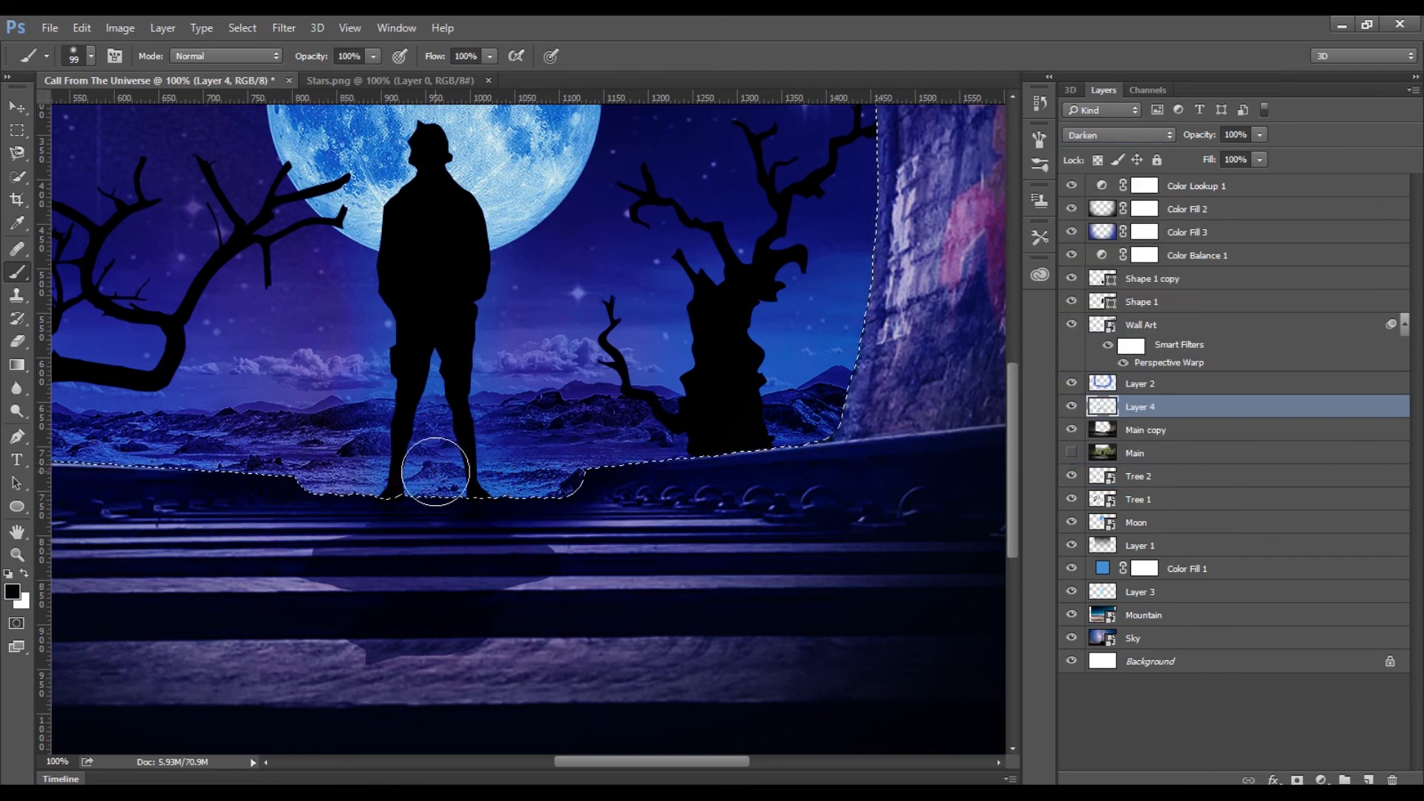
pyautogui.click(16, 554)
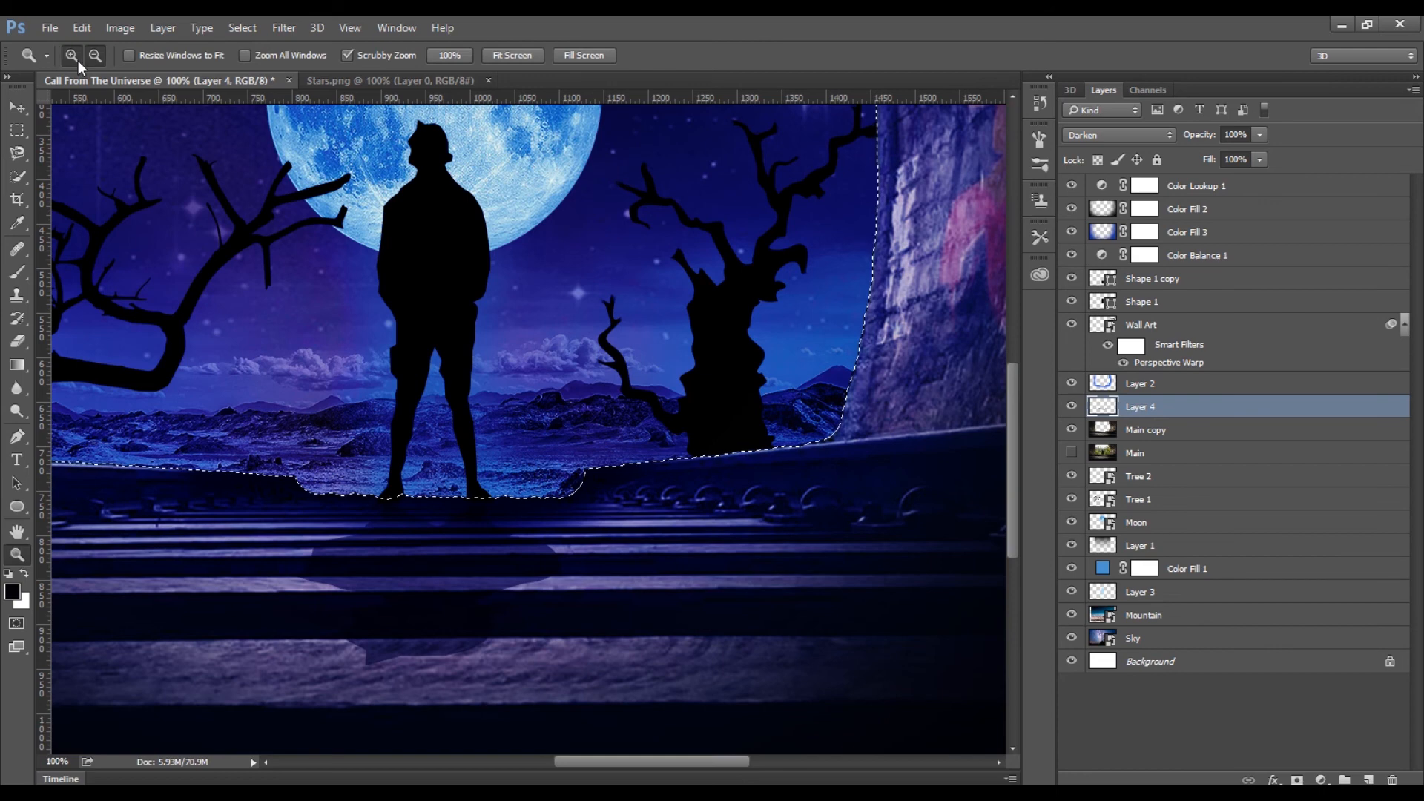
pyautogui.keyDown('alt'); pyautogui.click(585, 743); pyautogui.keyUp('alt')
pyautogui.hotkey('ctrl', 'd')
# Step: Rasterize the Mountain layer
pyautogui.click(1143, 615)
pyautogui.press('b')
pyautogui.click(327, 407)
pyautogui.click(662, 339)
# Step: Add a Darken layer above Mountain and brush black along the base of the landscape behind the figure
pyautogui.click(1369, 779)
pyautogui.click(1118, 135)
pyautogui.click(1083, 181)
pyautogui.moveTo(555, 450)
pyautogui.mouseDown()
pyautogui.moveTo(190, 449)
pyautogui.moveTo(577, 428)
pyautogui.moveTo(241, 434)
pyautogui.moveTo(626, 446)
pyautogui.mouseUp()
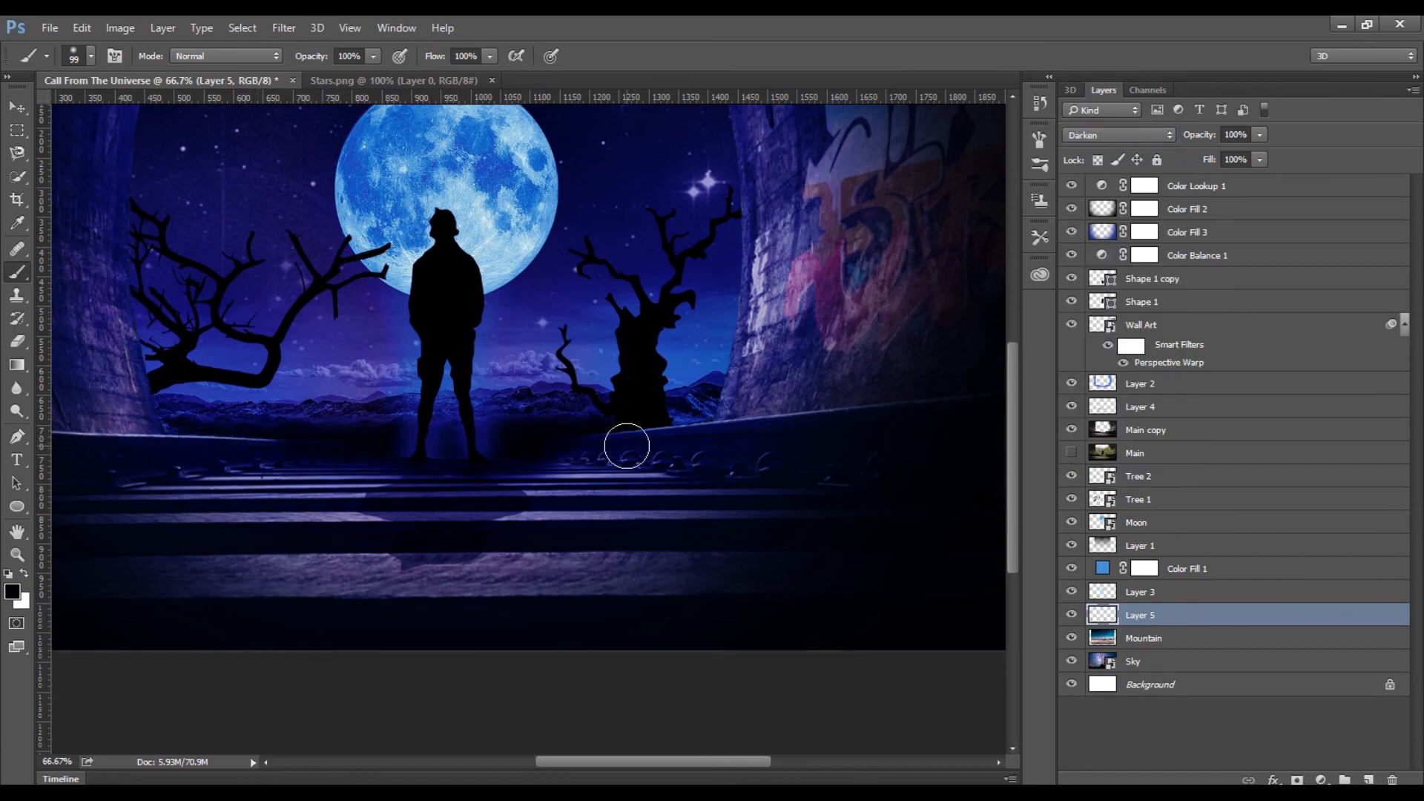
# Step: Compare other blend modes on Layer 5, return it to Darken and set its opacity to 75%
pyautogui.scroll(-11, 1147, 139)
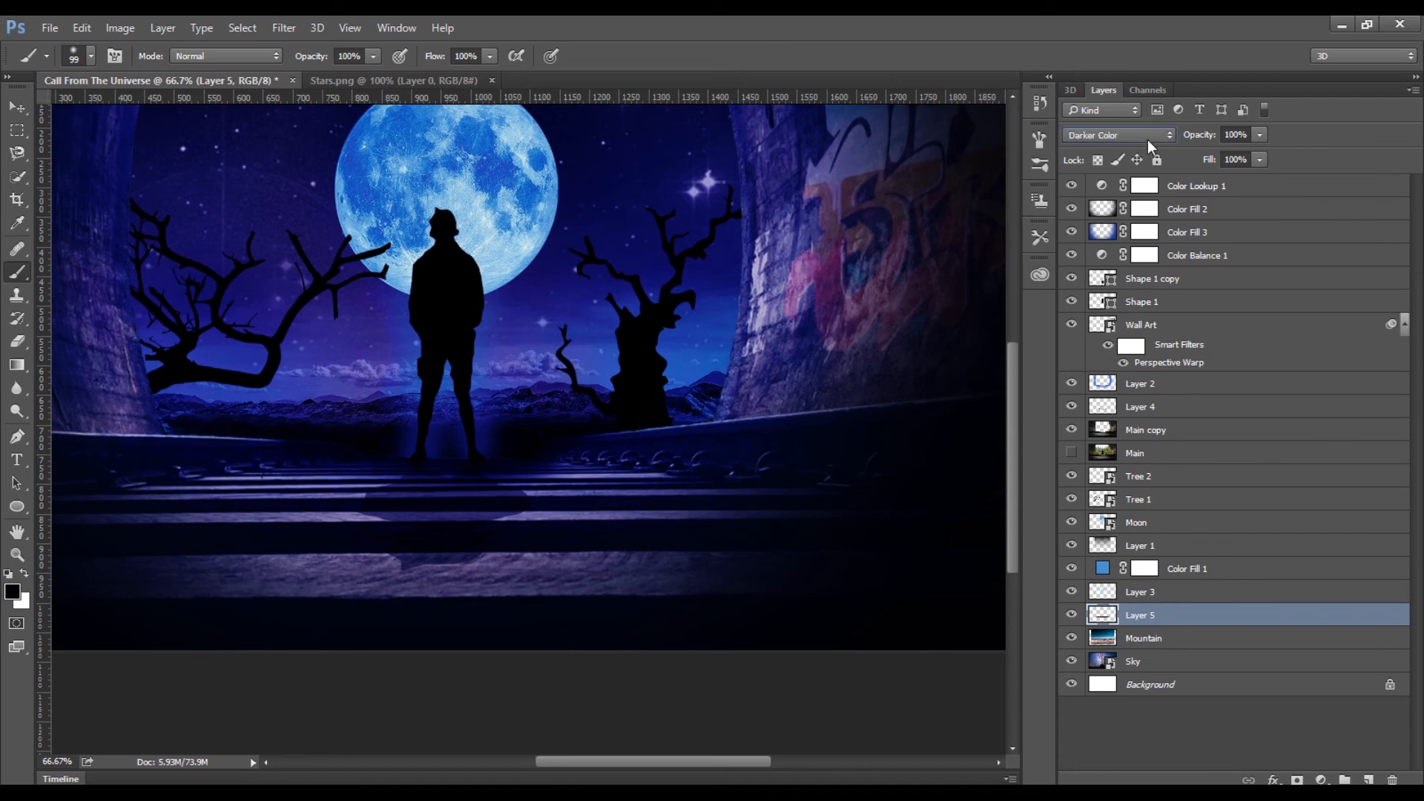
pyautogui.scroll(-7, 1147, 140)
pyautogui.scroll(10, 1147, 139)
pyautogui.scroll(5, 1147, 139)
pyautogui.click(1260, 135)
pyautogui.moveTo(1257, 155); pyautogui.dragTo(1255, 157)
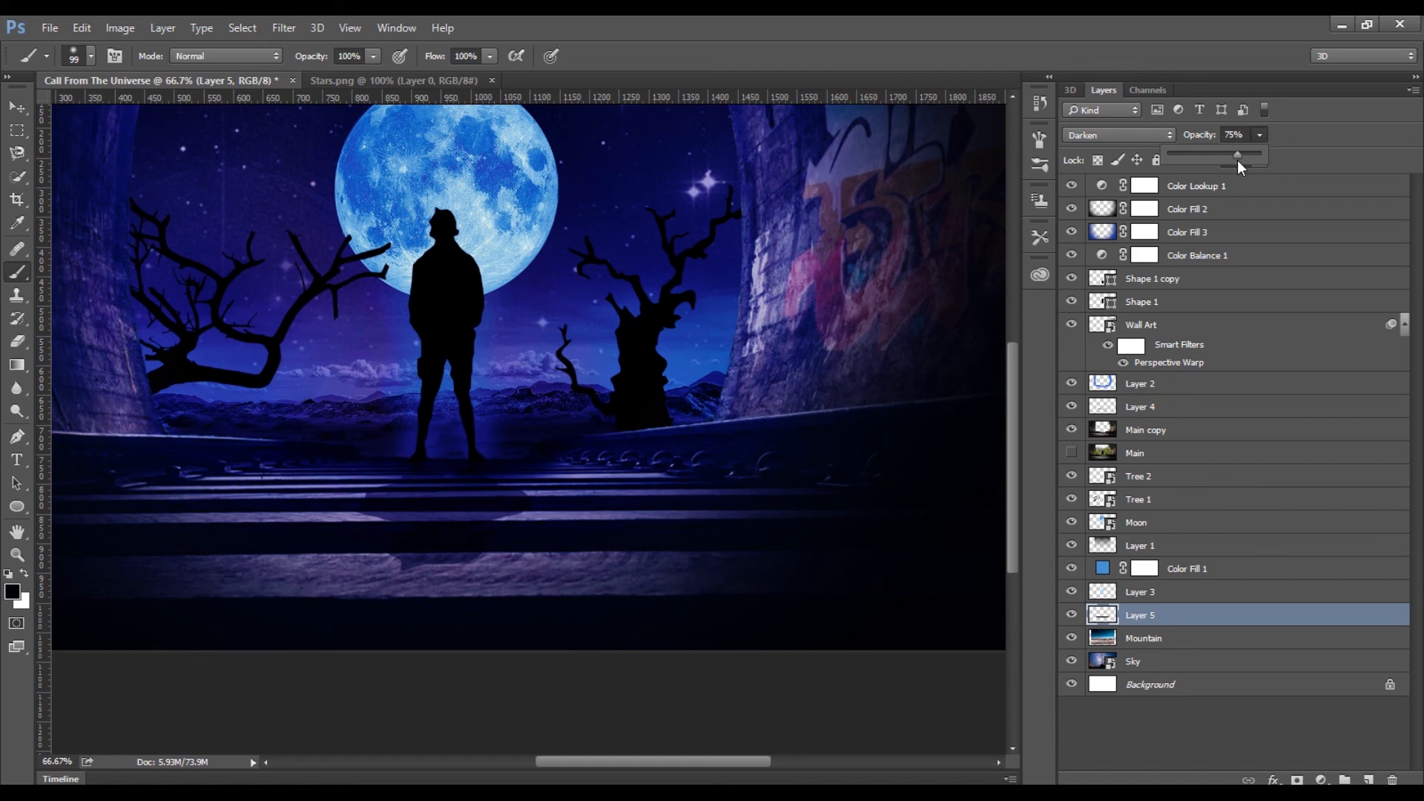
pyautogui.click(17, 555)
pyautogui.click(95, 56)
pyautogui.click(435, 357)
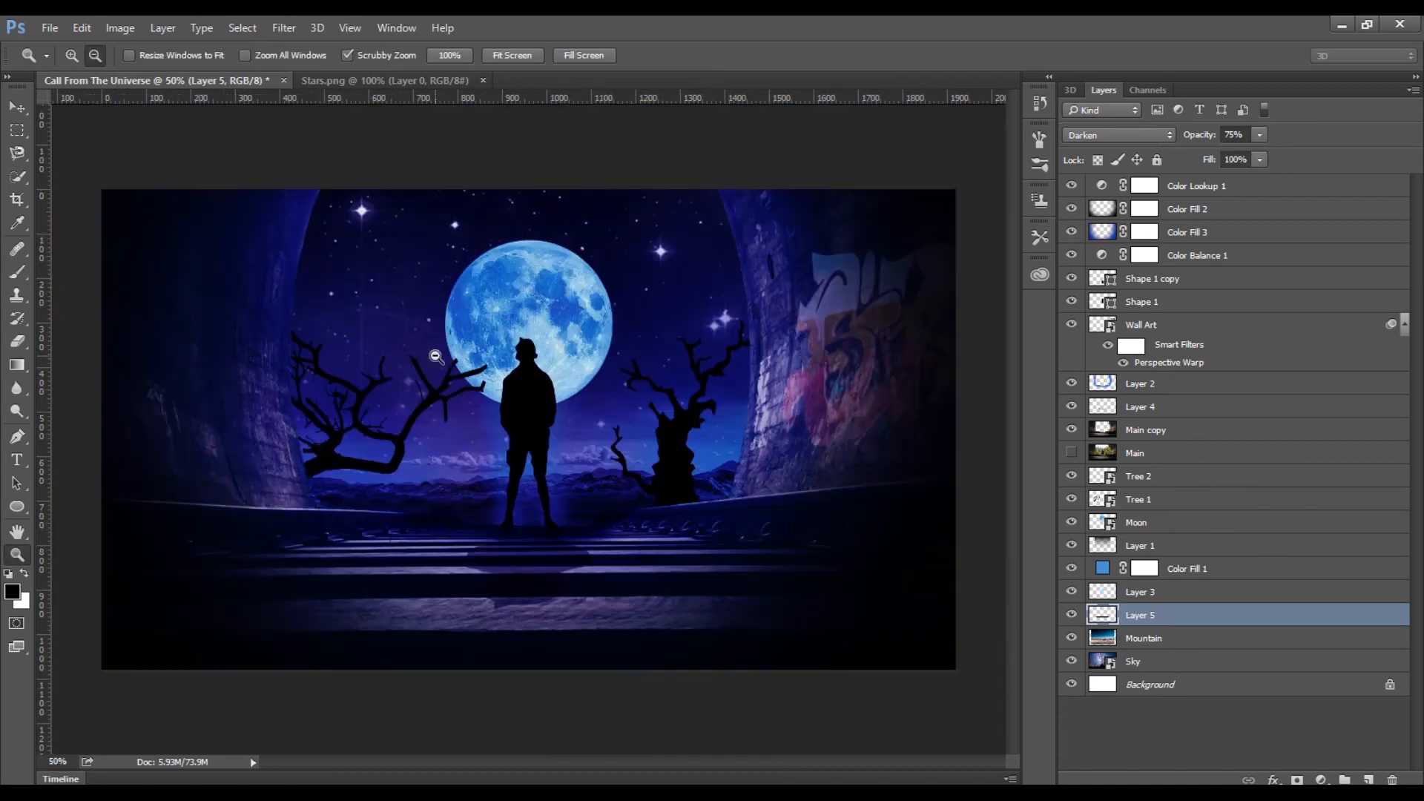
# Step: Enlarge the stars in Layer 1 proportionally and reposition them in the sky
pyautogui.press('v')
pyautogui.click(1113, 545)
pyautogui.hotkey('ctrl', 't')
pyautogui.click(317, 56)
pyautogui.moveTo(339, 56); pyautogui.dragTo(372, 56)
pyautogui.moveTo(384, 290); pyautogui.dragTo(327, 296)
pyautogui.click(810, 55)
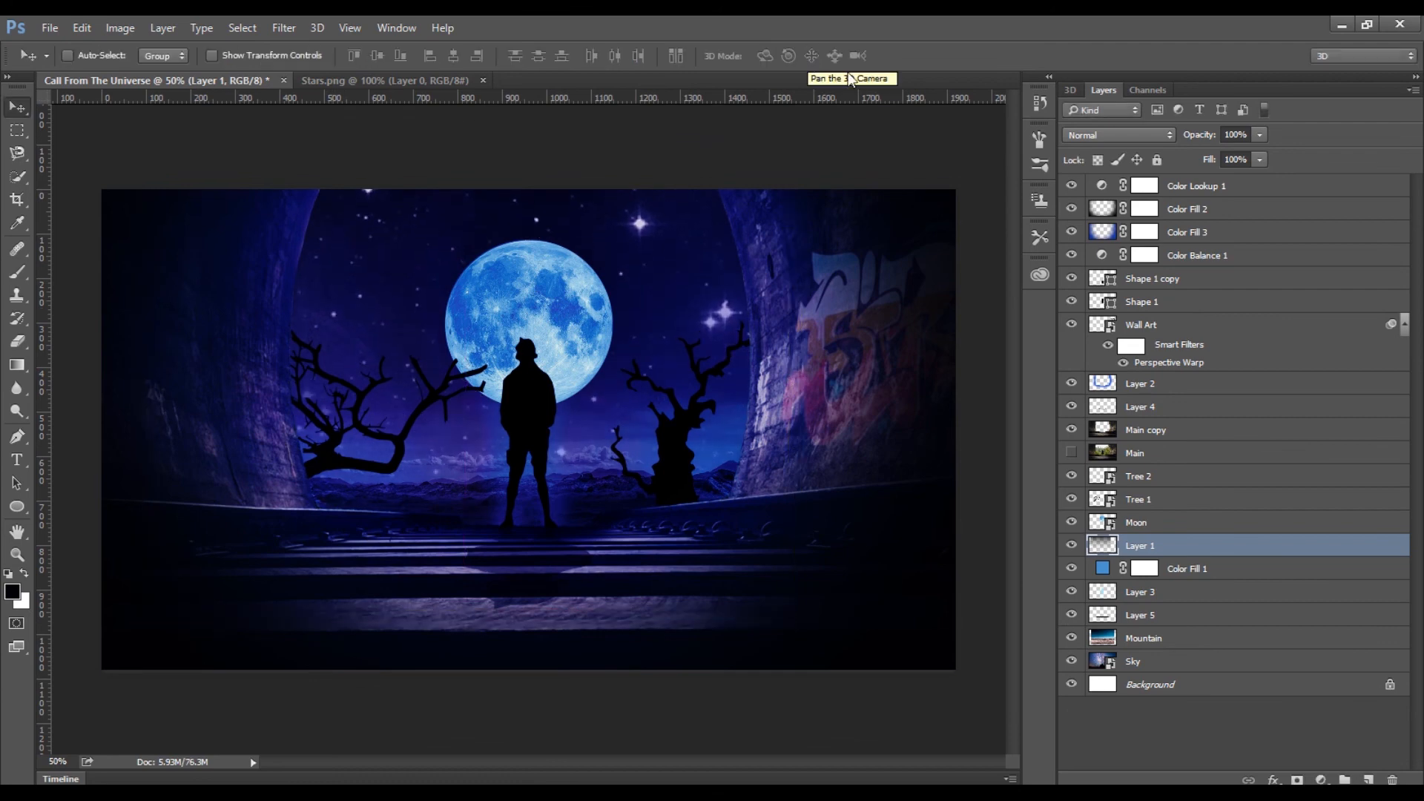
# Step: Set Layer 3's opacity to 22% and lower the opacity of the Color Fill 2 vignette
pyautogui.click(1142, 523)
pyautogui.click(1167, 592)
pyautogui.moveTo(1260, 134); pyautogui.dragTo(1246, 162)
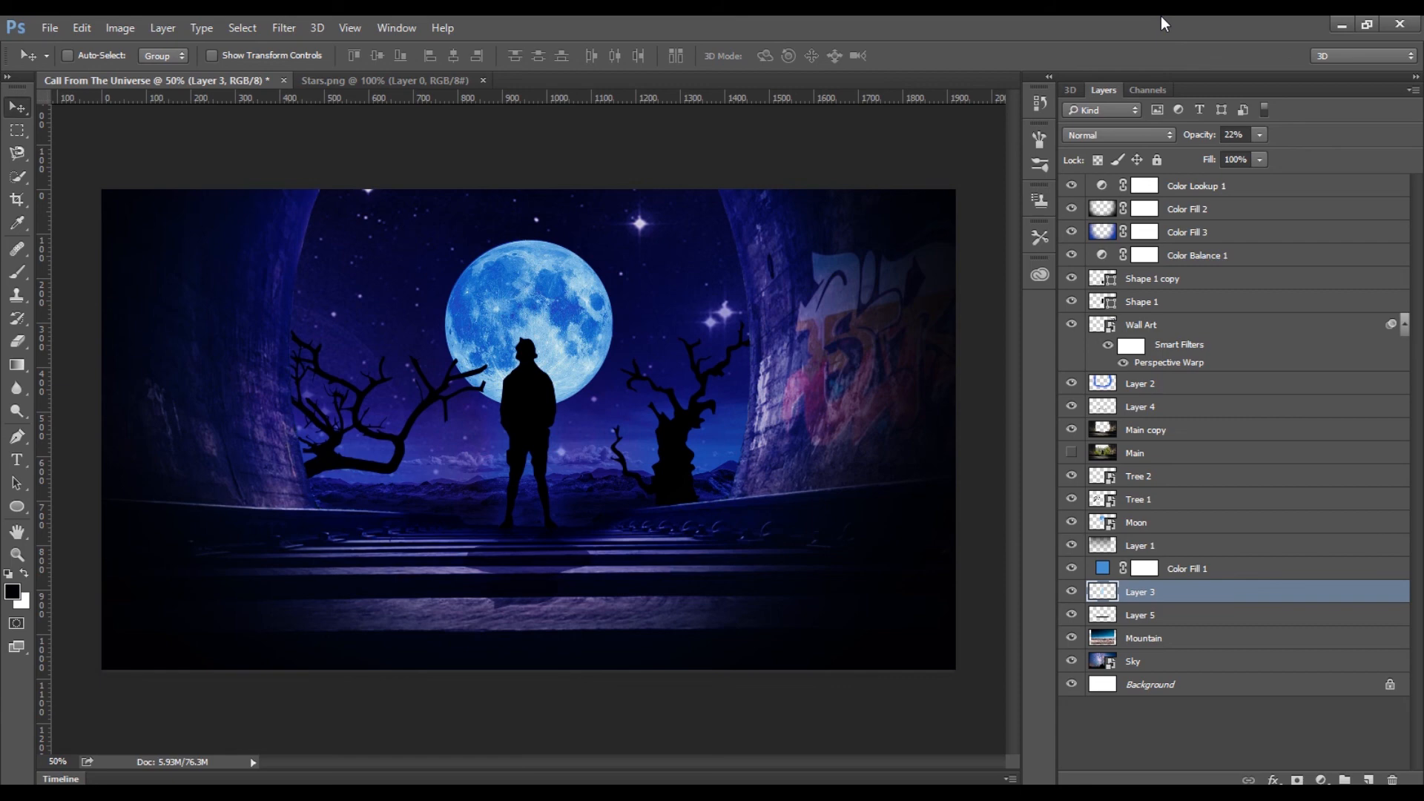
pyautogui.click(1187, 209)
pyautogui.moveTo(1259, 134); pyautogui.dragTo(1231, 162)
# Step: Add a black (000000) Solid Color fill layer above Color Fill 2 and set its opacity to 69%
pyautogui.click(1322, 780)
pyautogui.click(1261, 391)
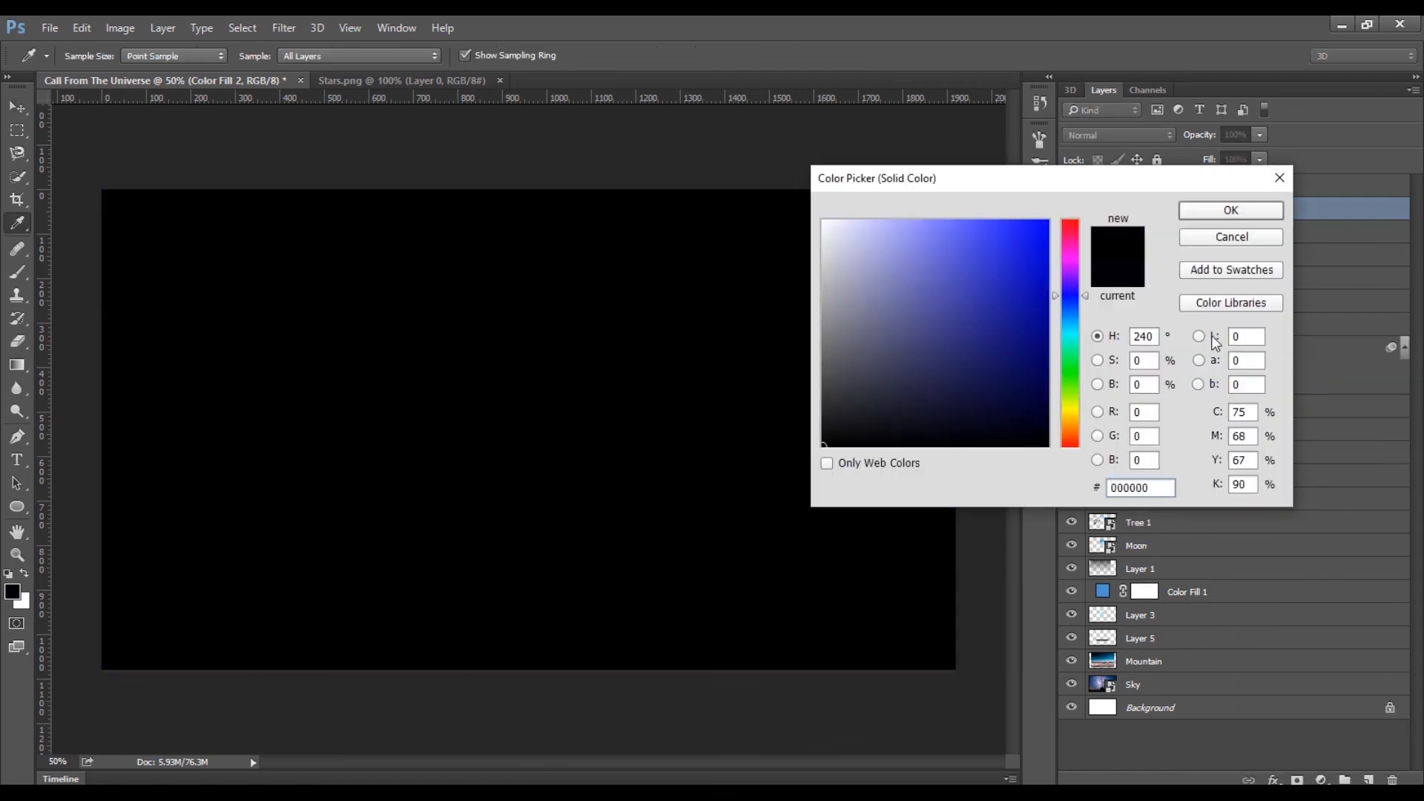
pyautogui.click(1231, 210)
pyautogui.click(1260, 134)
pyautogui.moveTo(1262, 163); pyautogui.dragTo(1231, 162)
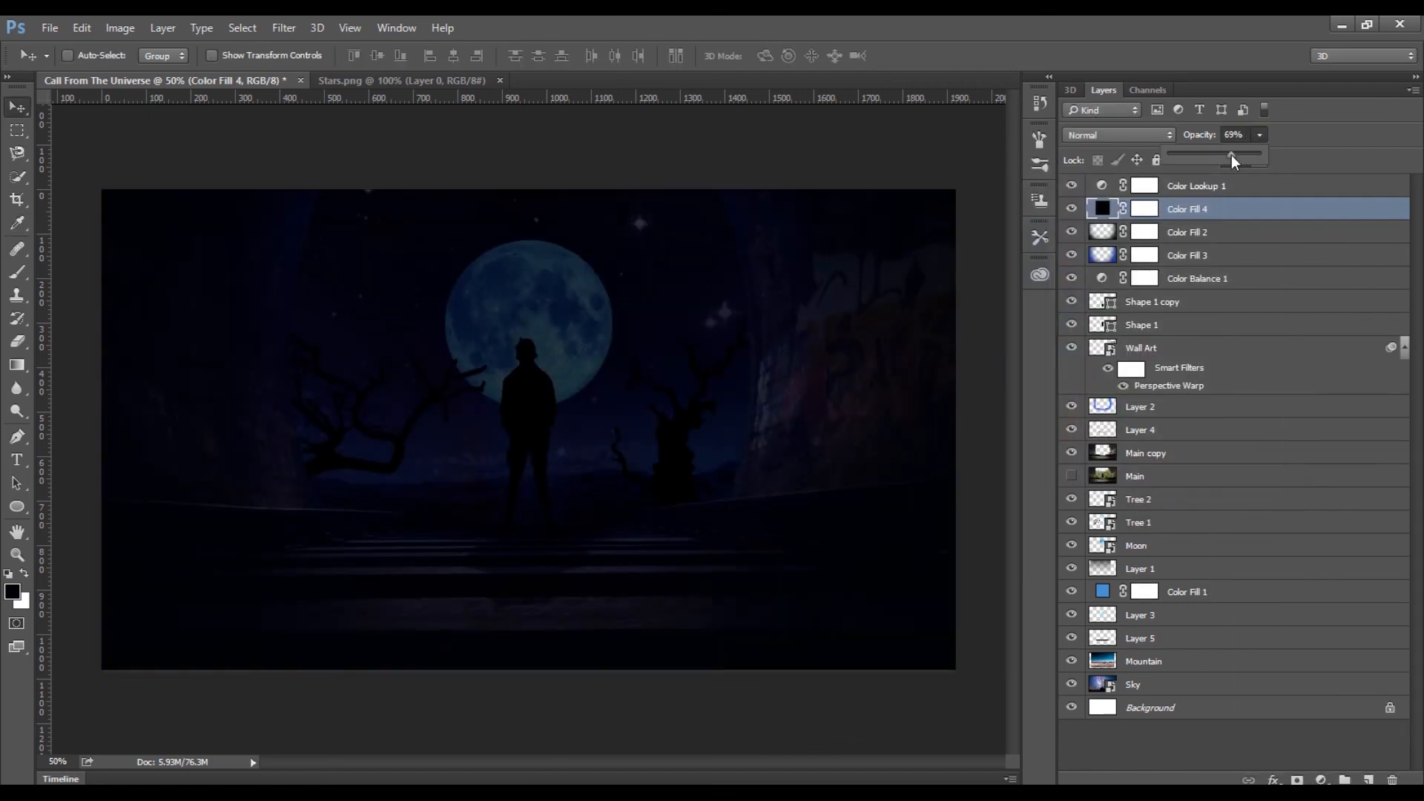
# Step: Rasterize Color Fill 4 and erase its middle with the soft 1163 px eraser, keeping black around the edges
pyautogui.click(17, 341)
pyautogui.click(401, 327)
pyautogui.press('Return')
pyautogui.click(385, 317)
pyautogui.moveTo(386, 317)
pyautogui.mouseDown()
pyautogui.moveTo(308, 477)
pyautogui.moveTo(436, 531)
pyautogui.moveTo(603, 497)
pyautogui.moveTo(669, 351)
pyautogui.moveTo(597, 36)
pyautogui.mouseUp()
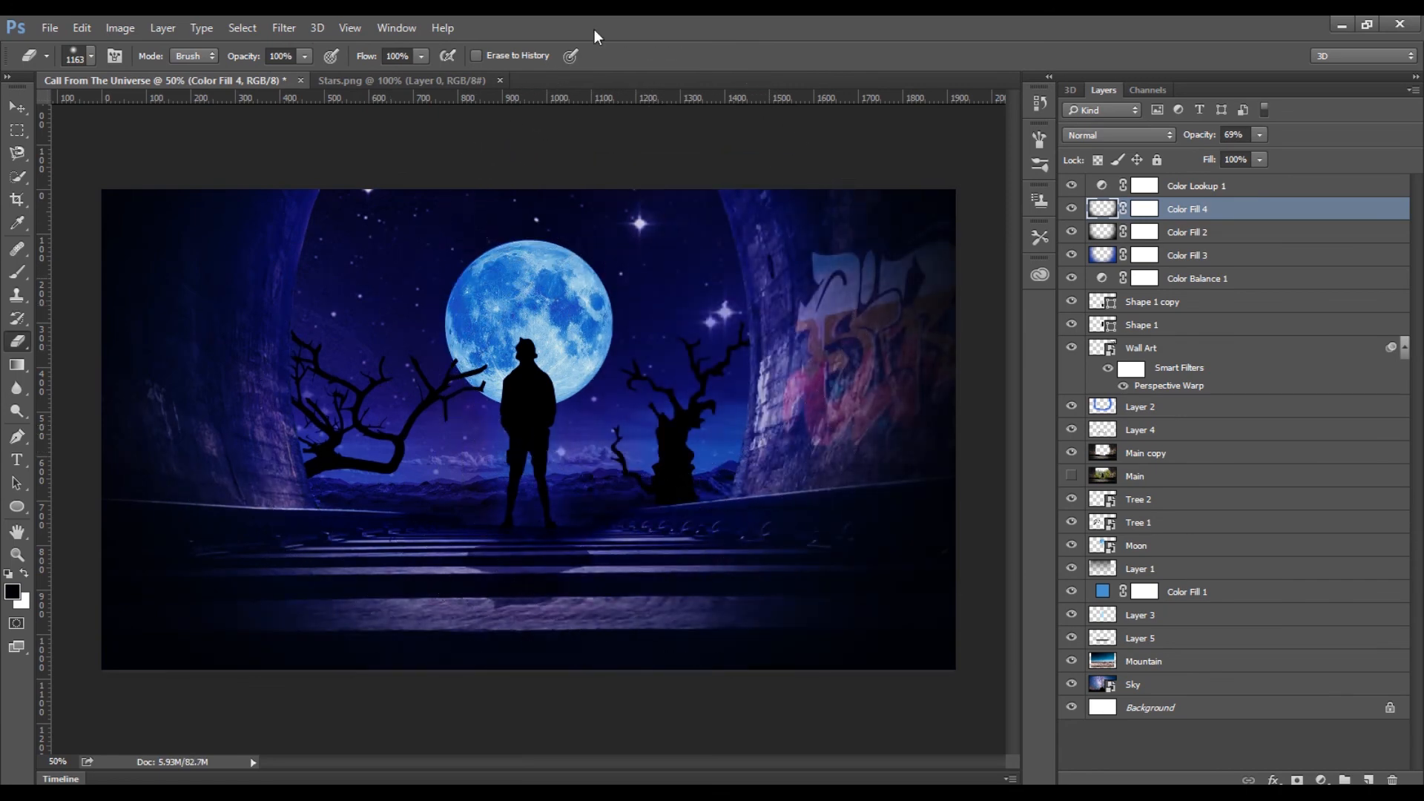